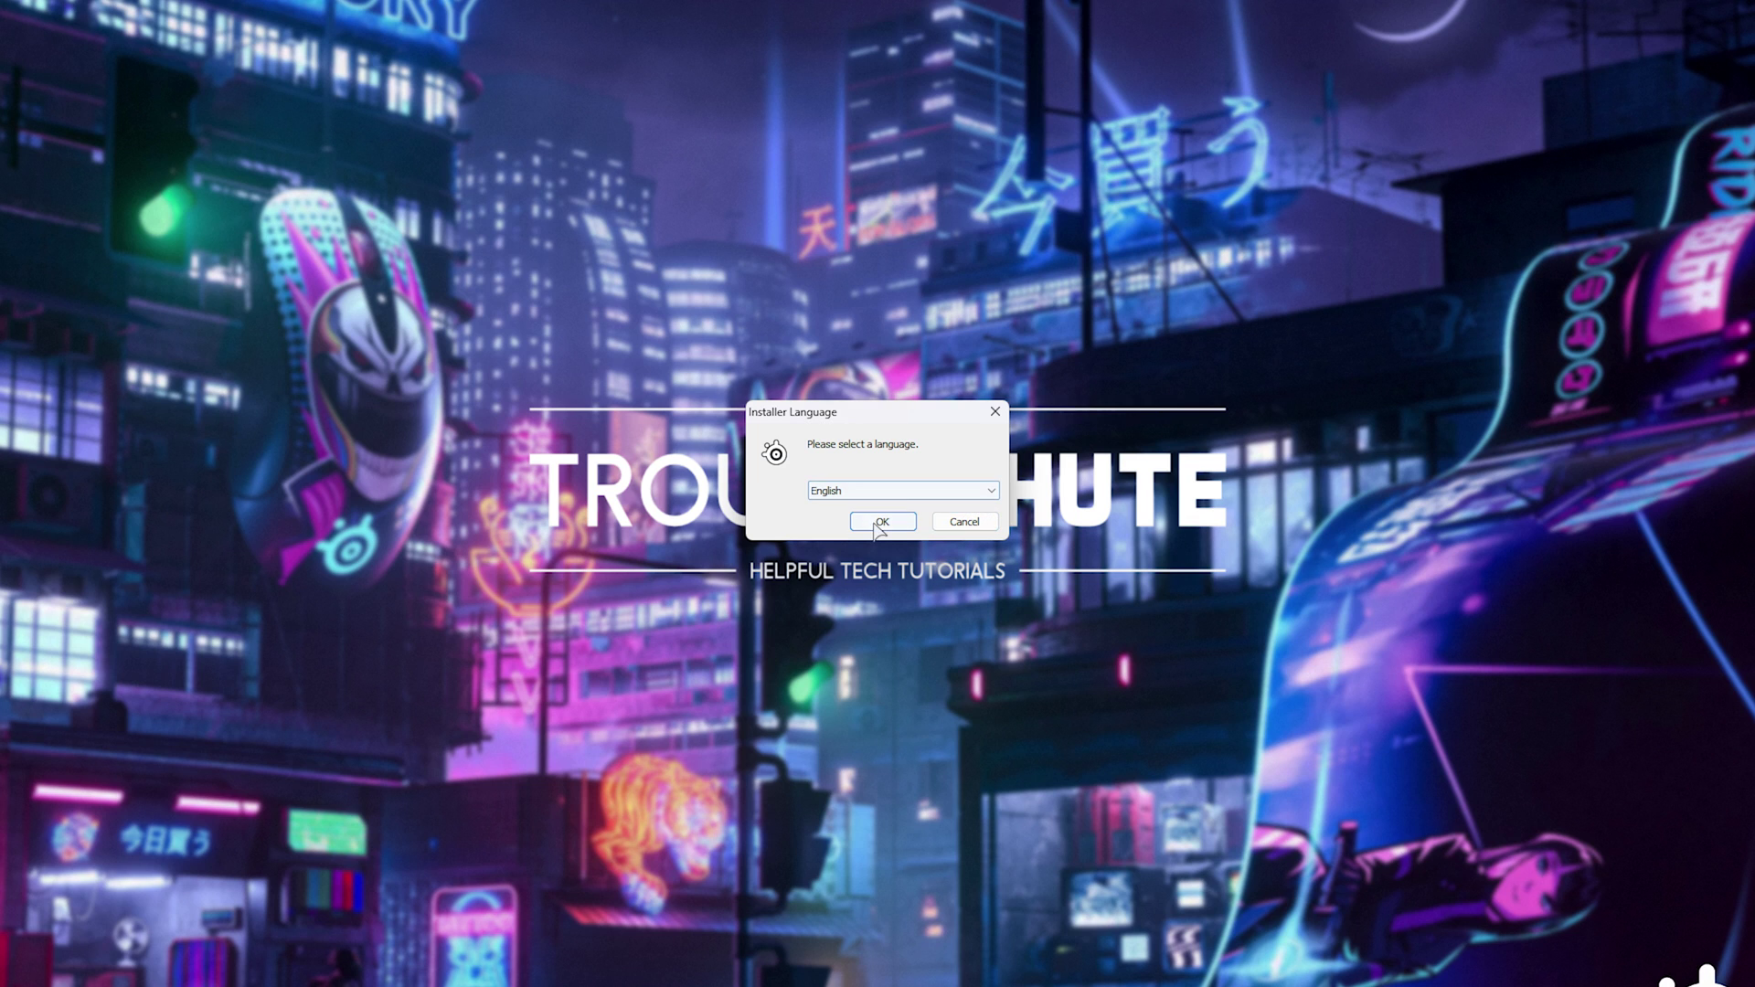
Step: Get through the installer's language, welcome and licence pages, then choose to sign up for a new account
left_click(879, 533)
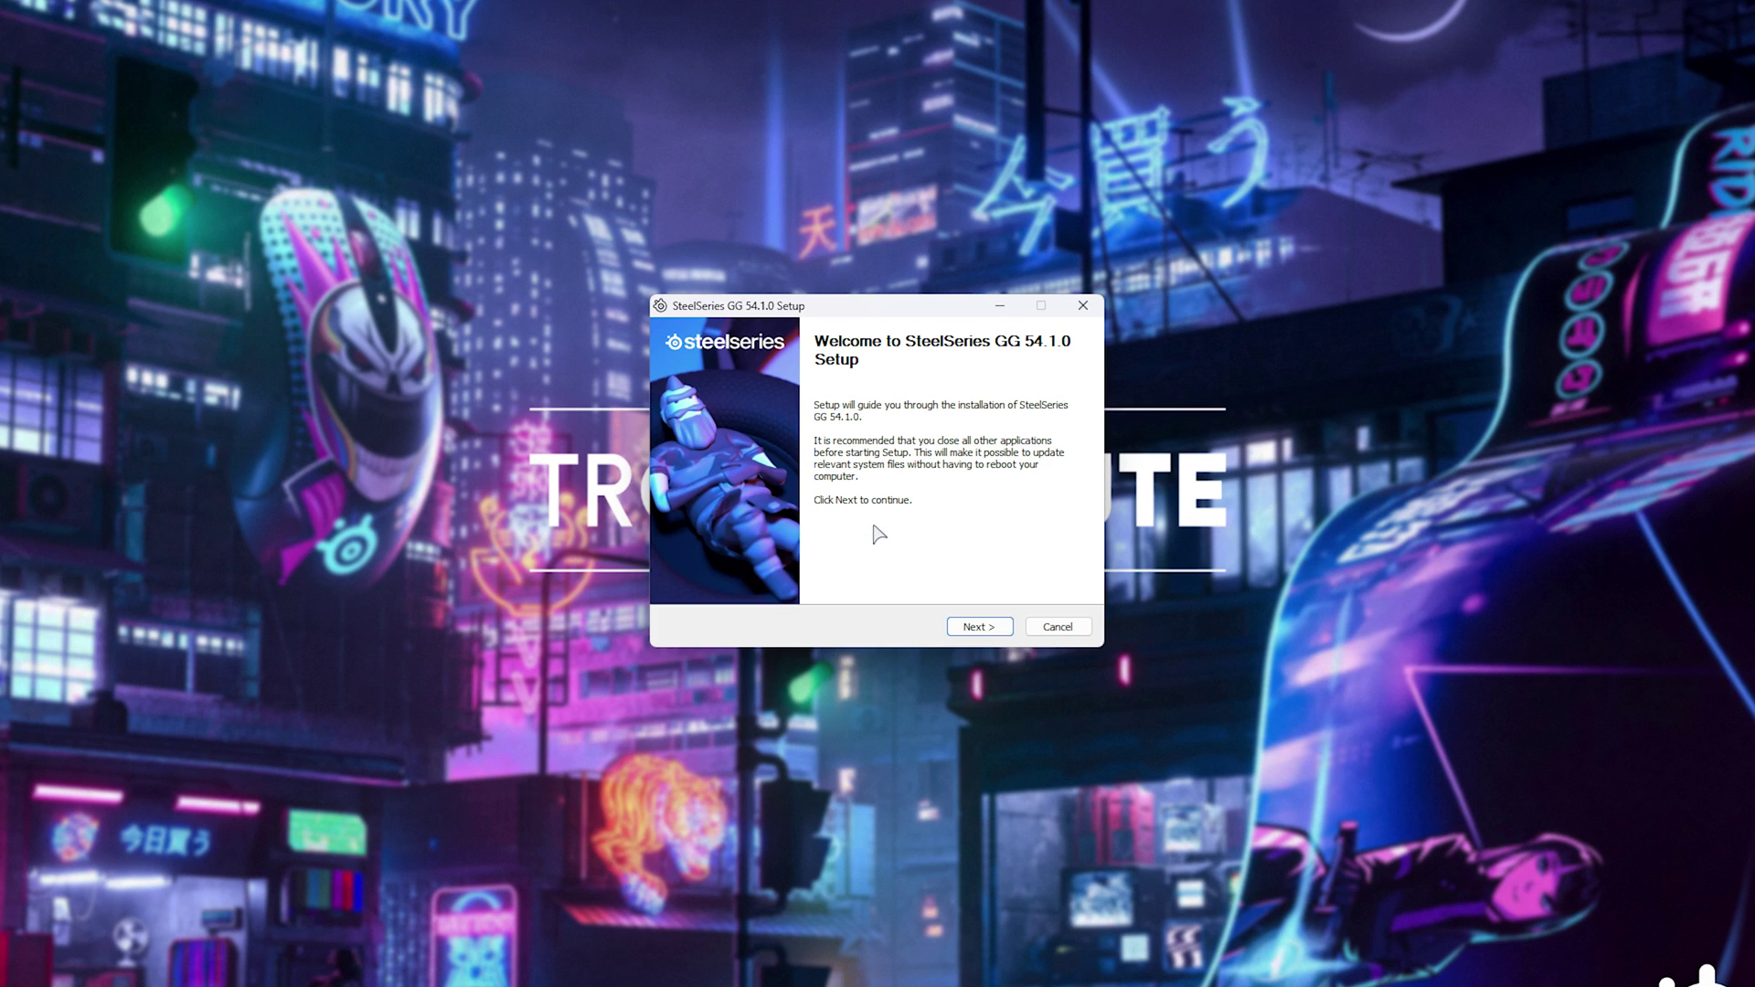
left_click(998, 631)
left_click(998, 630)
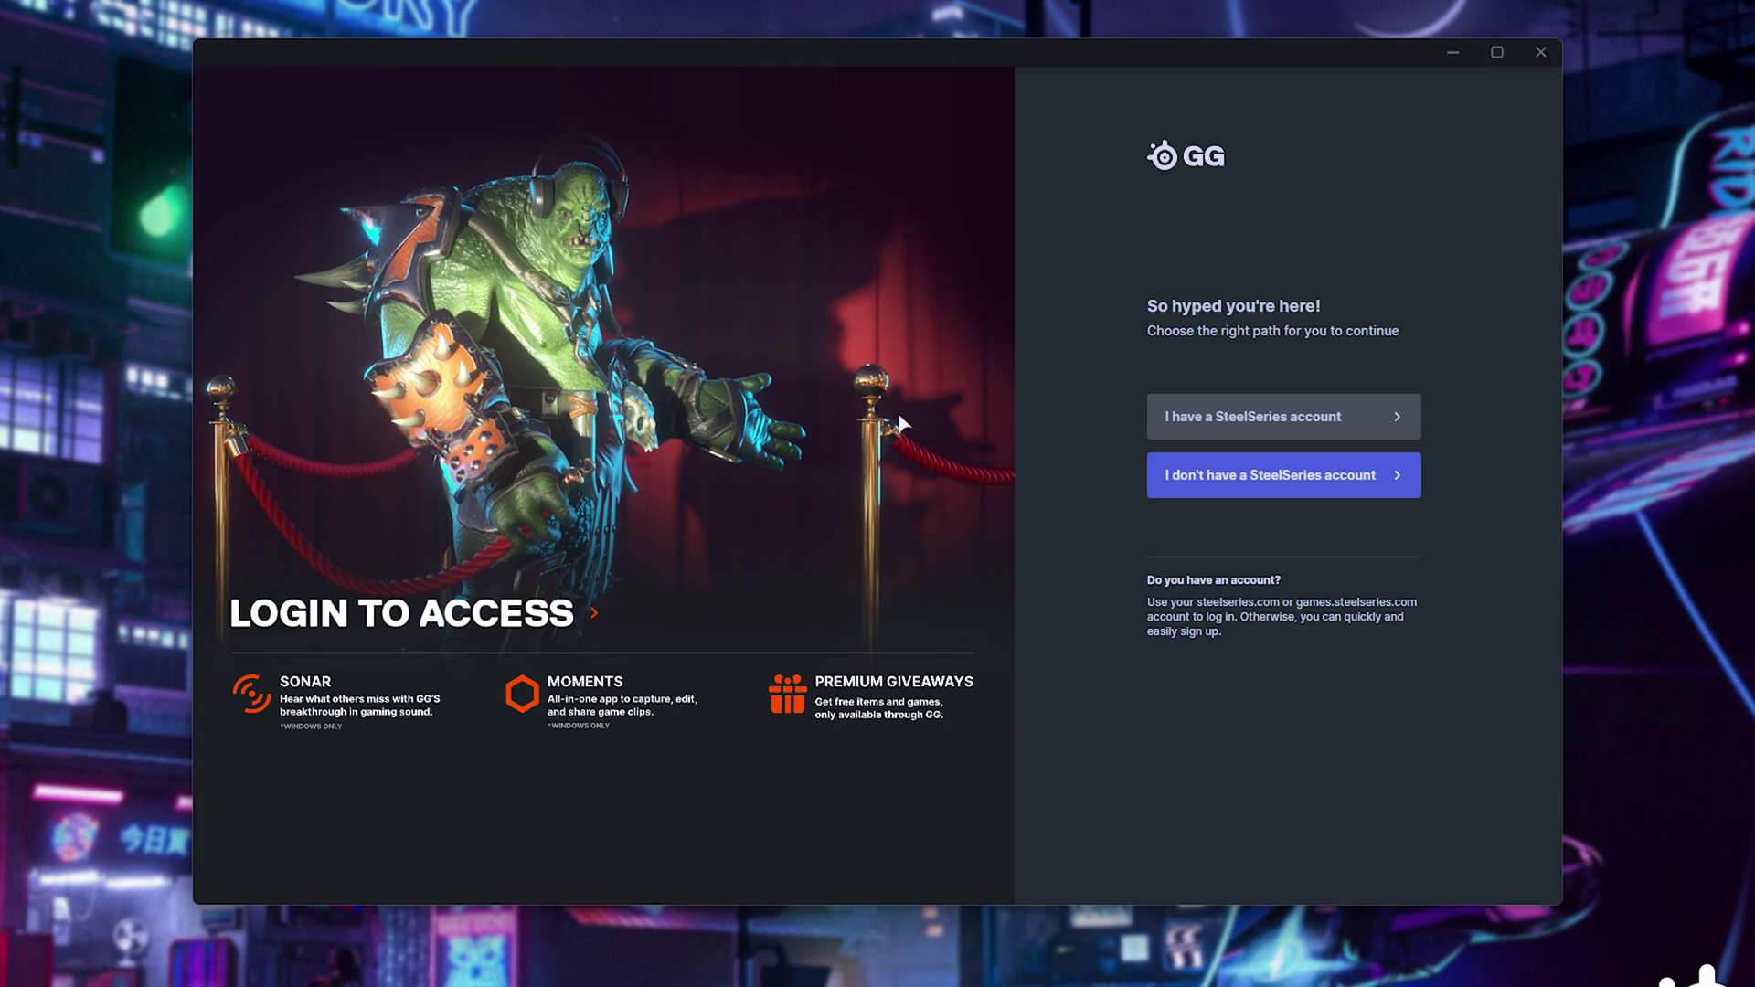
left_click(1303, 477)
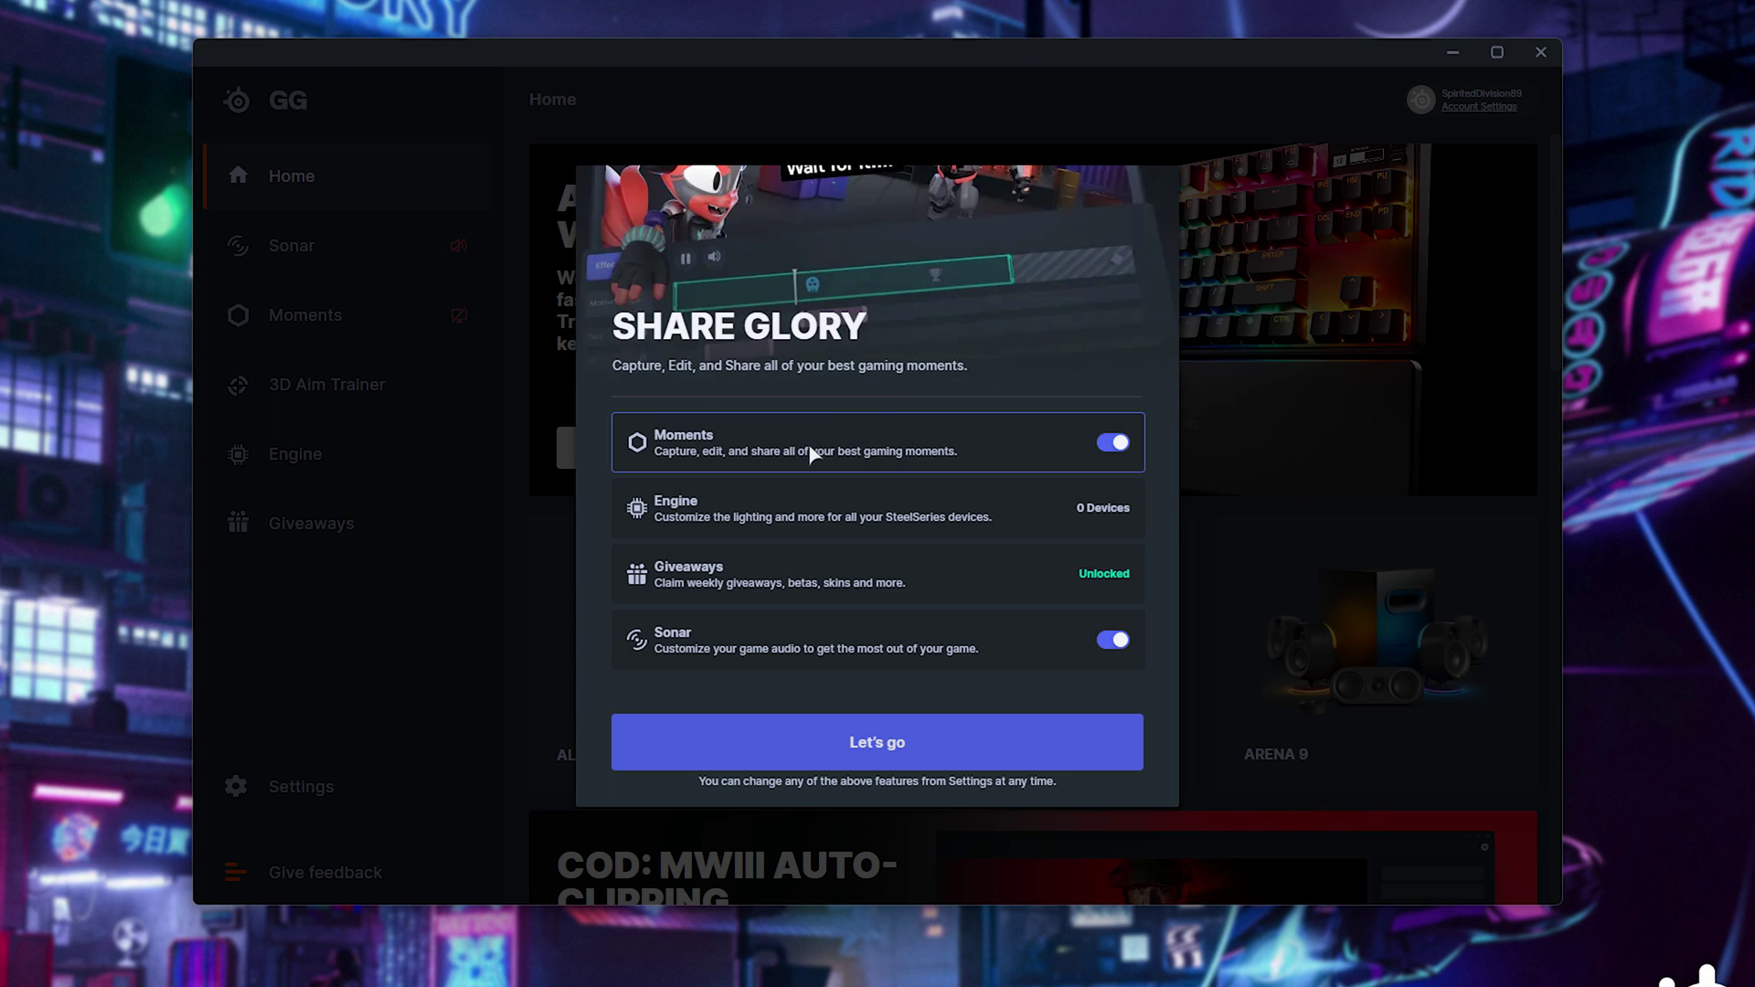
Step: Dismiss the onboarding dialog, open Moments and browse the list of auto-clip games
left_click(1029, 137)
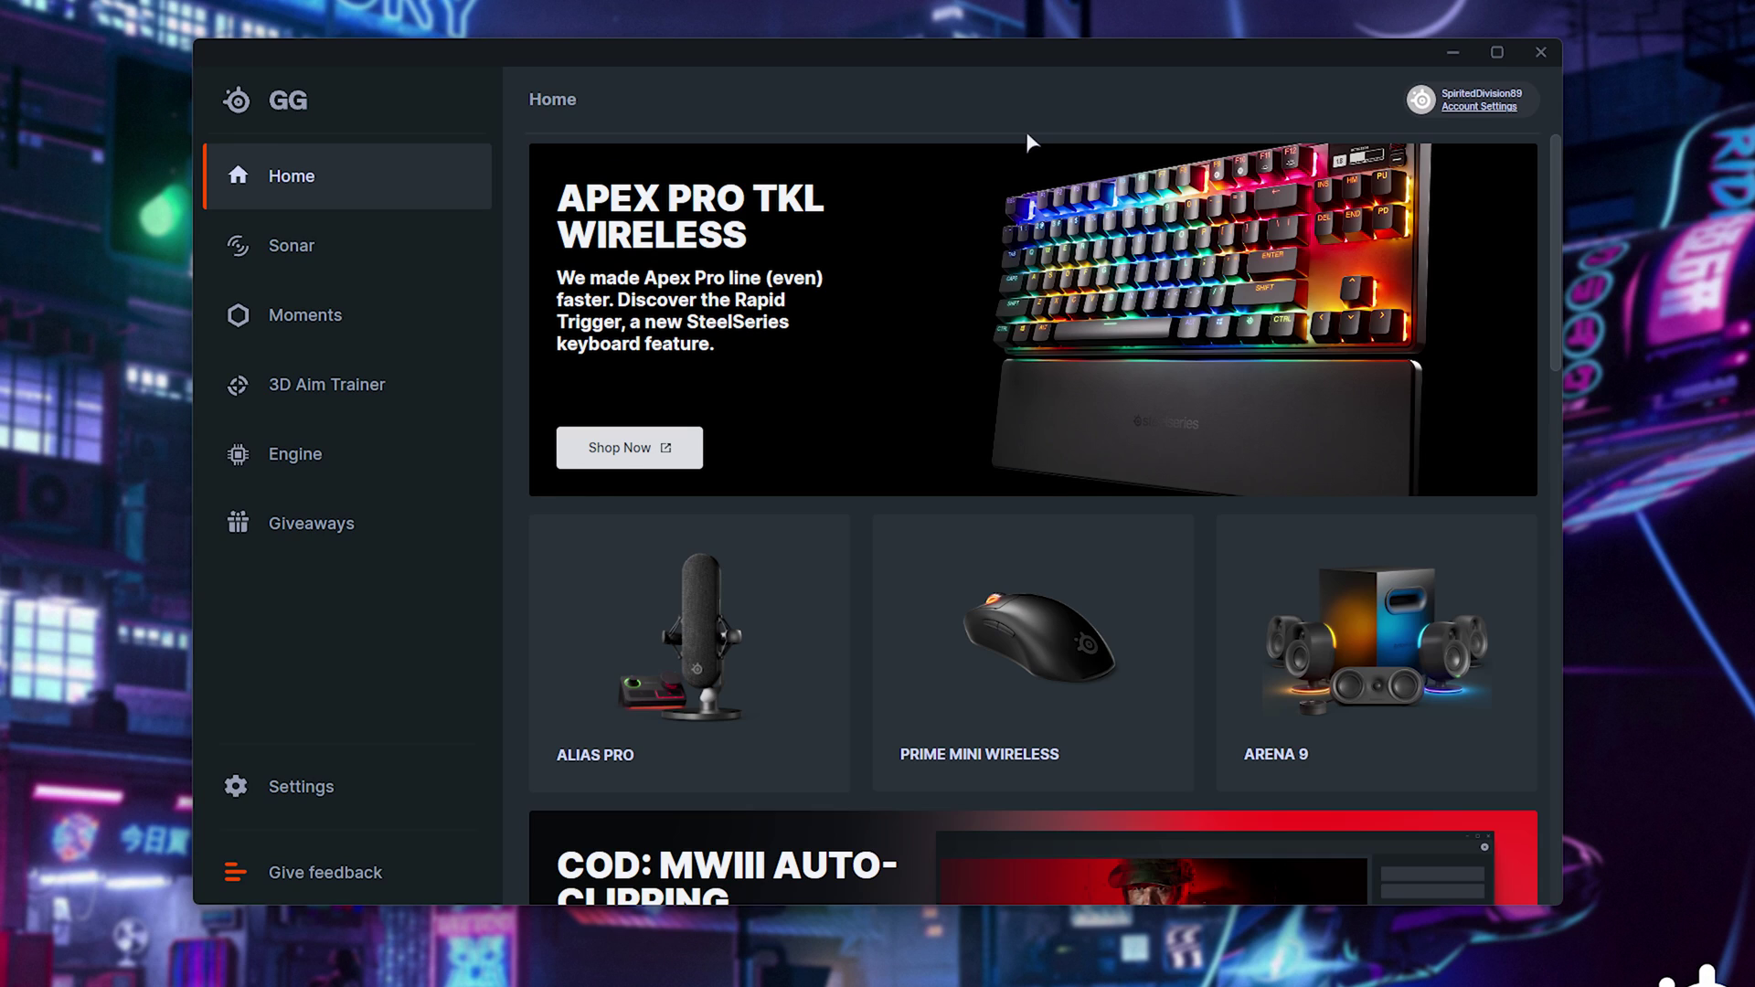
left_click(367, 309)
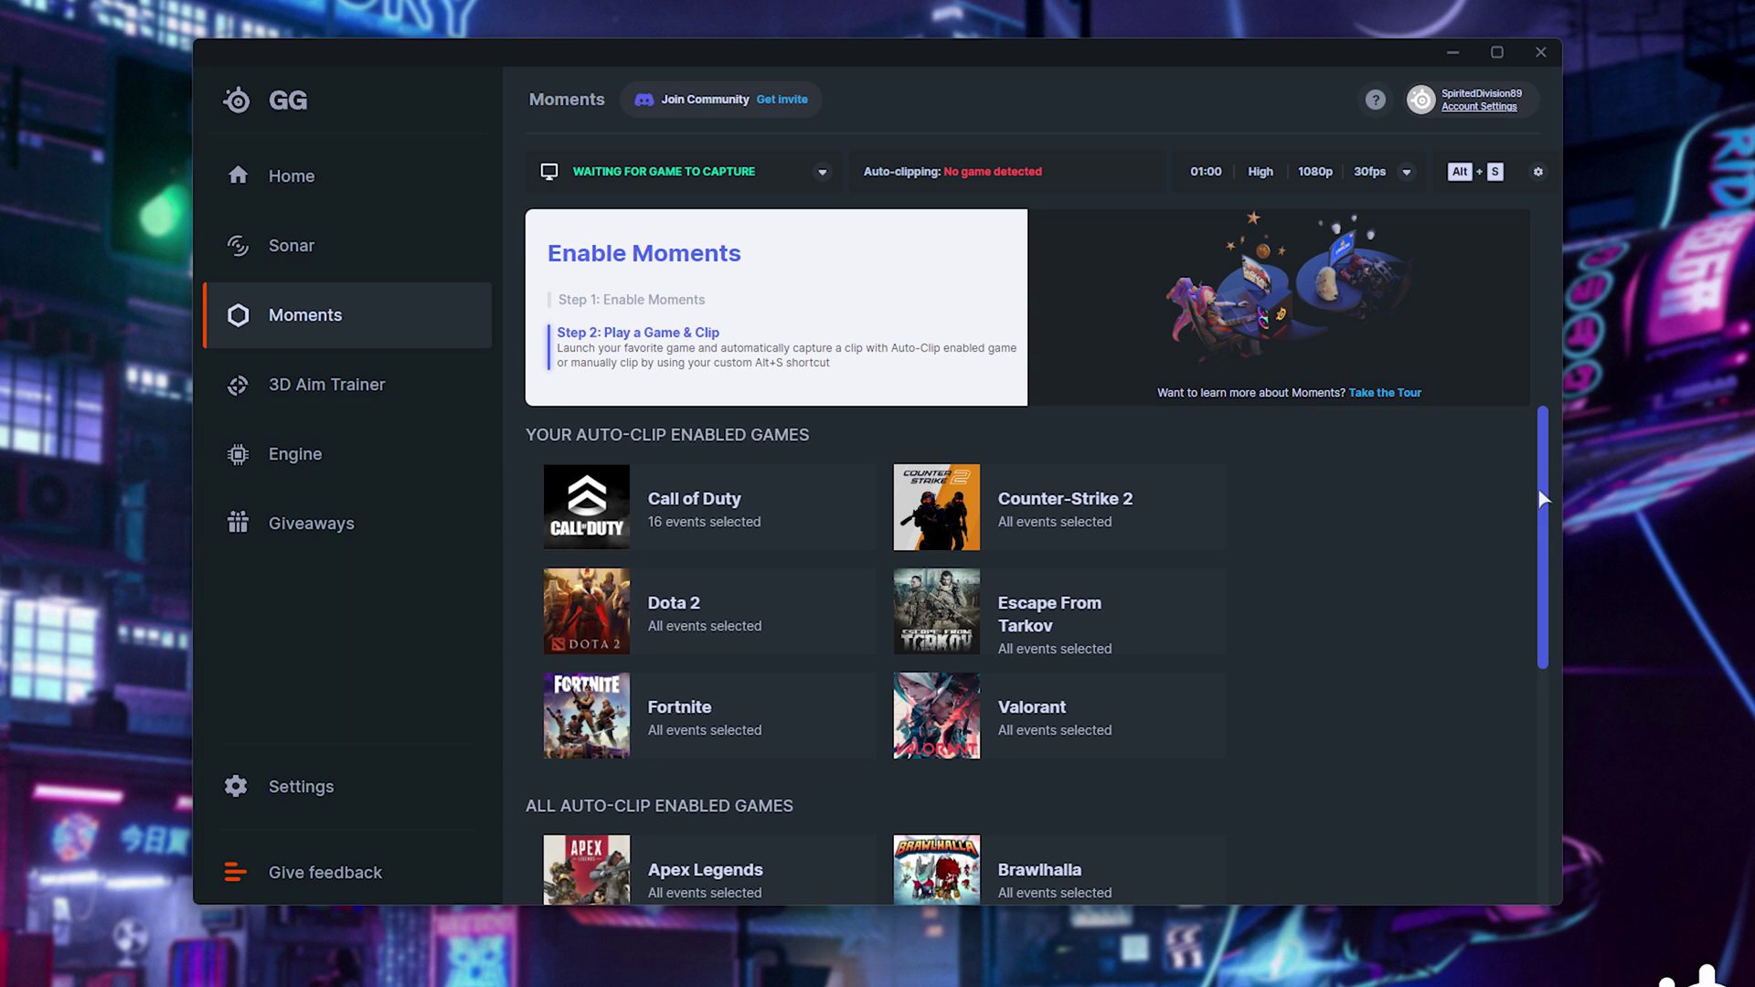
left_click_drag(1541, 493, 1535, 496)
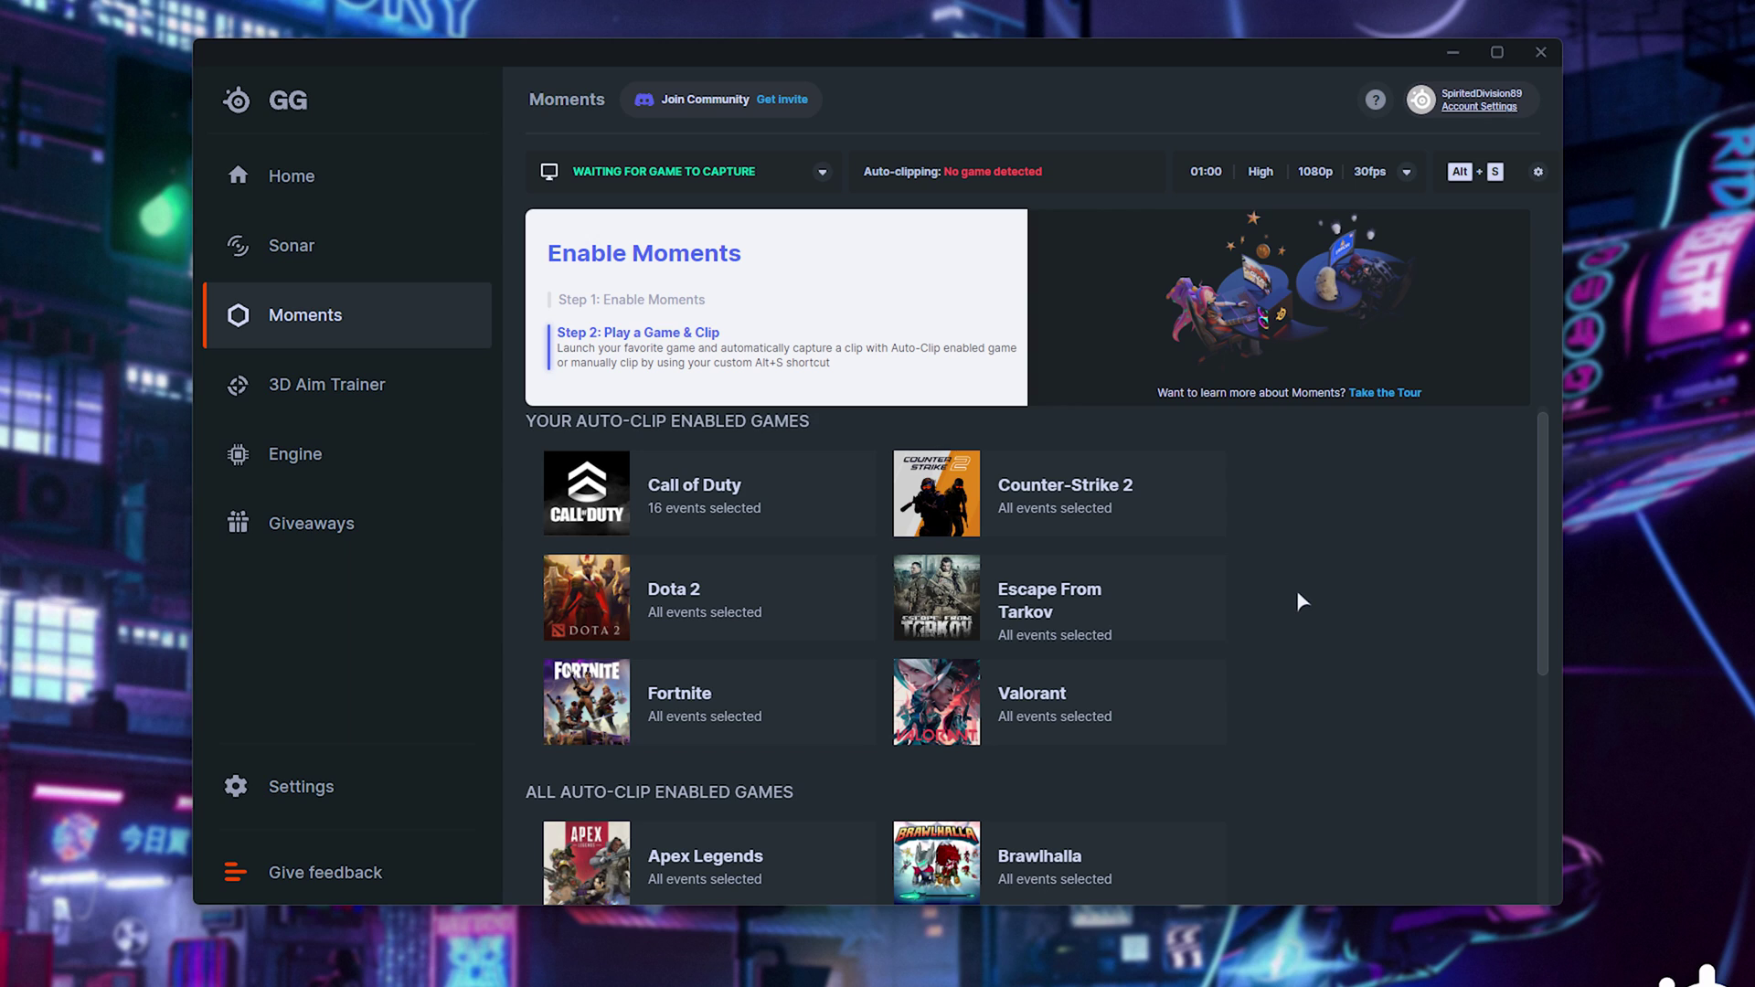
mouse_move(1039, 681)
mouse_move(1060, 599)
scroll(1059, 599, "down", 4)
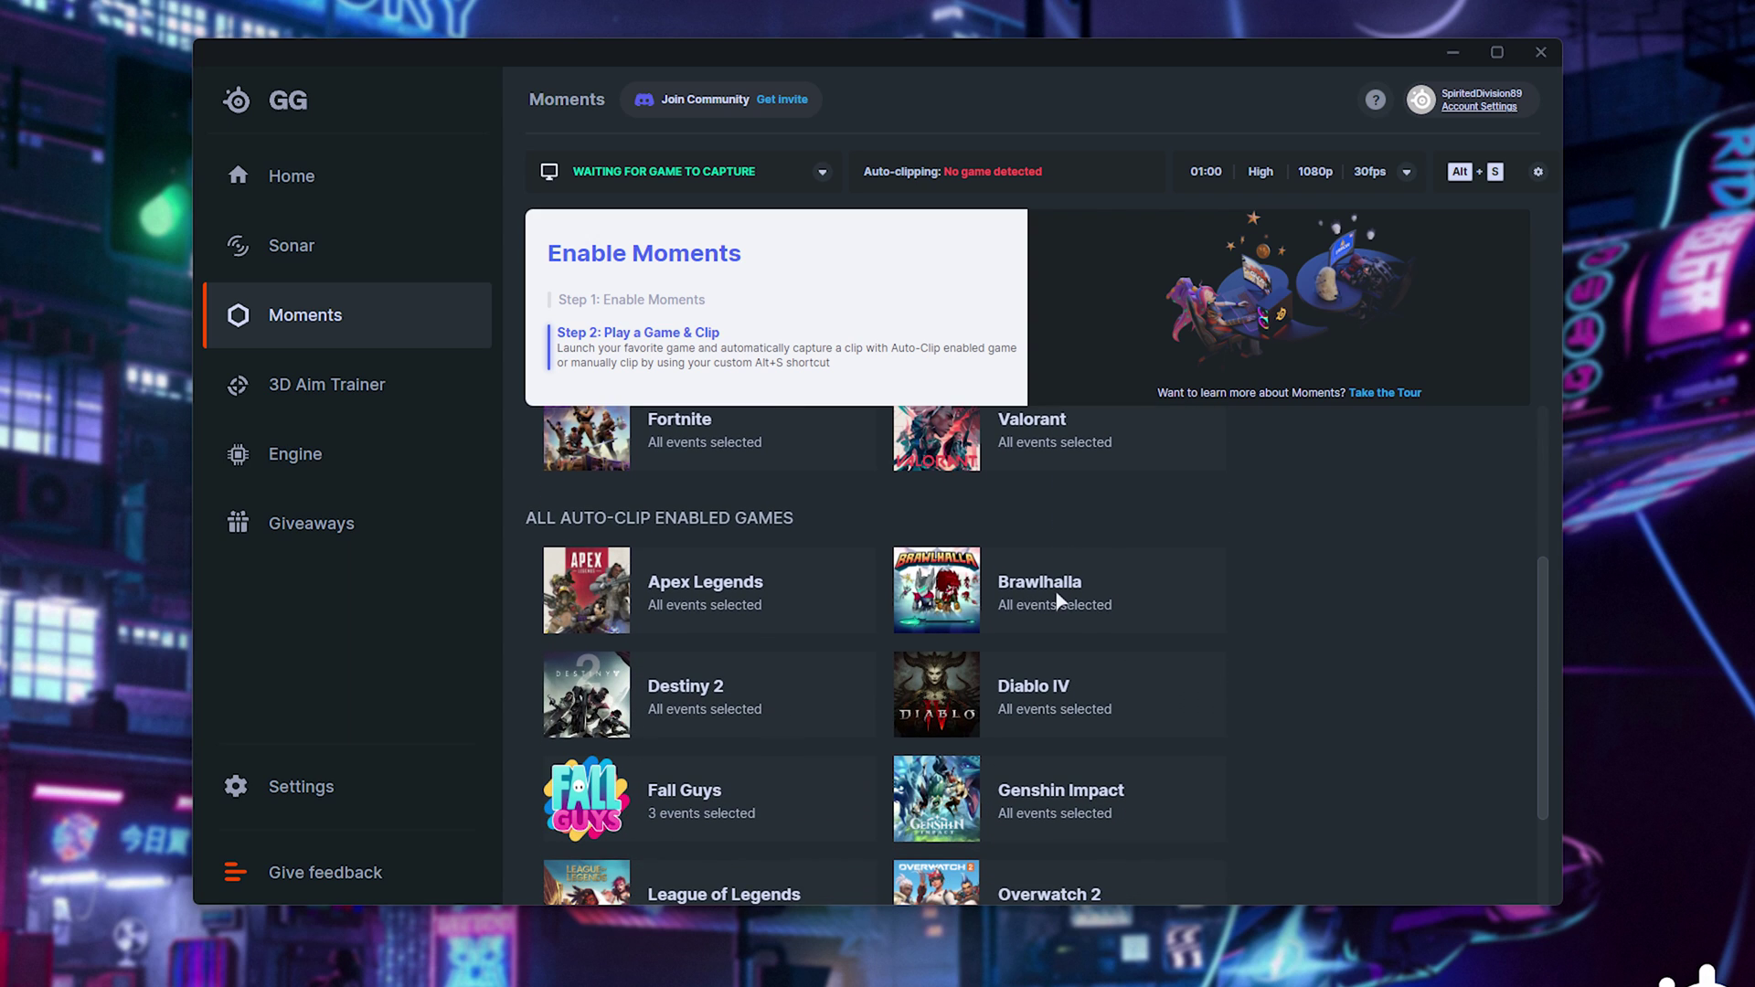
scroll(1058, 598, "down", 1)
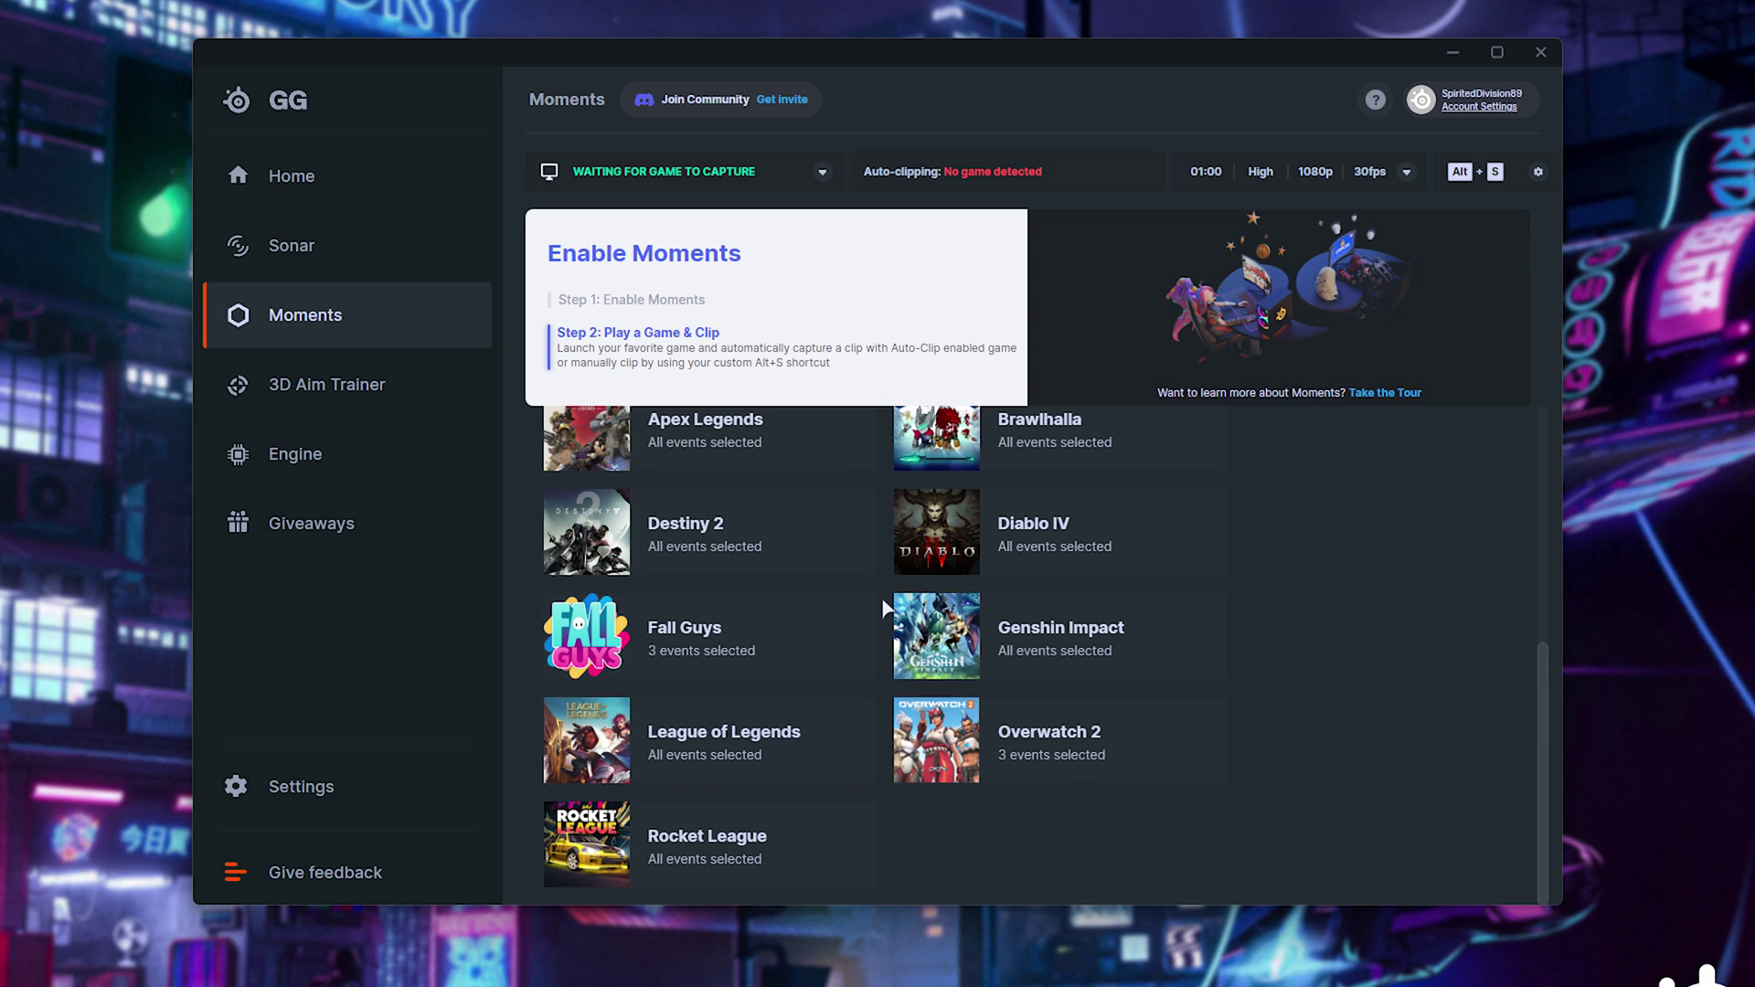
scroll(891, 603, "up", 5)
left_click(1190, 510)
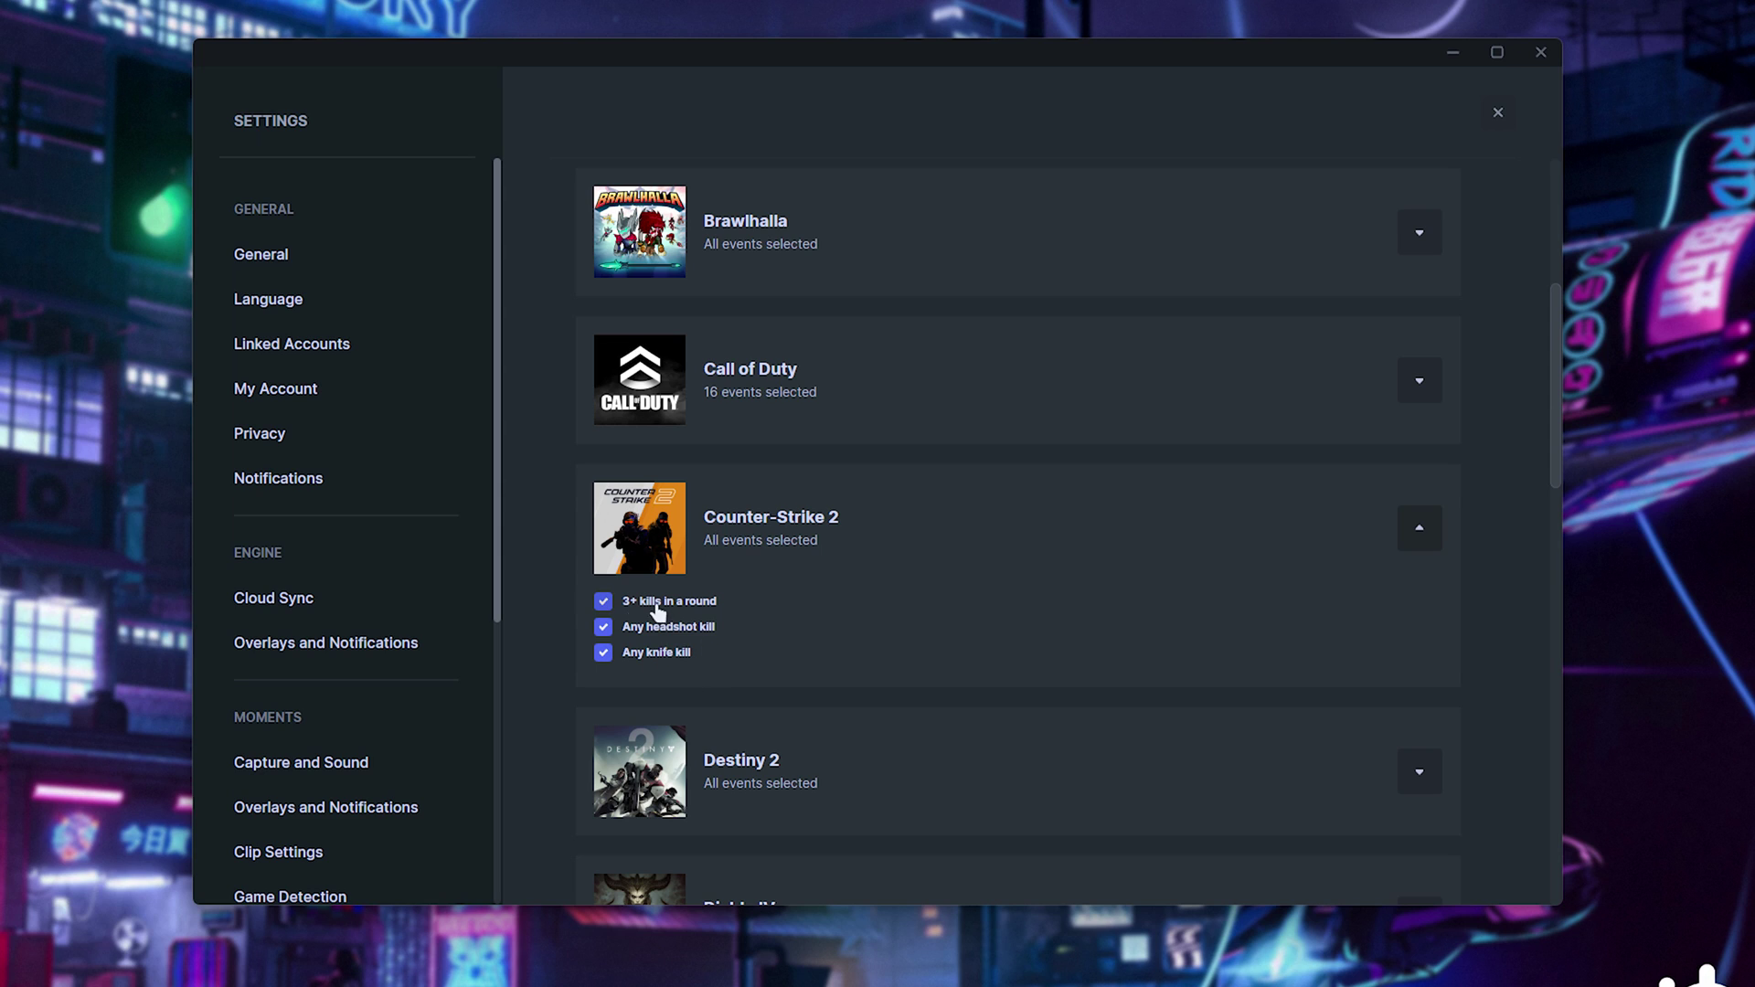
key("Escape")
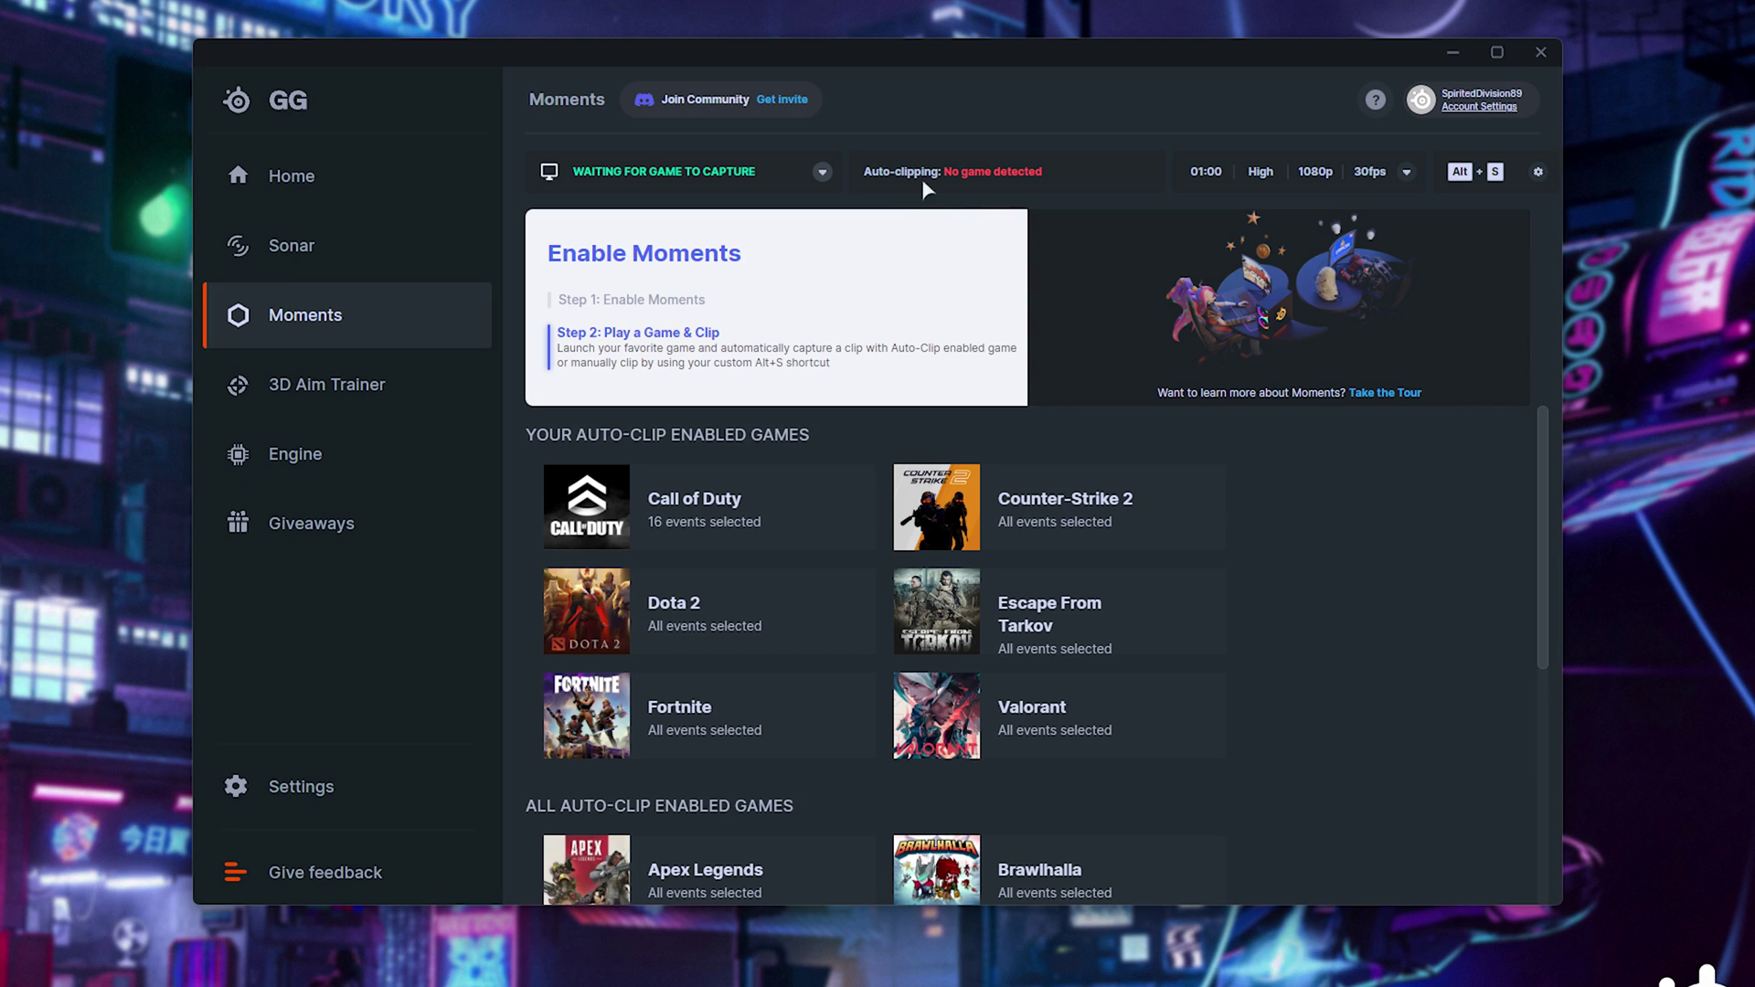
Step: Expand the gameplay capture options and read the help tips for each capture setting
left_click(823, 174)
mouse_move(672, 216)
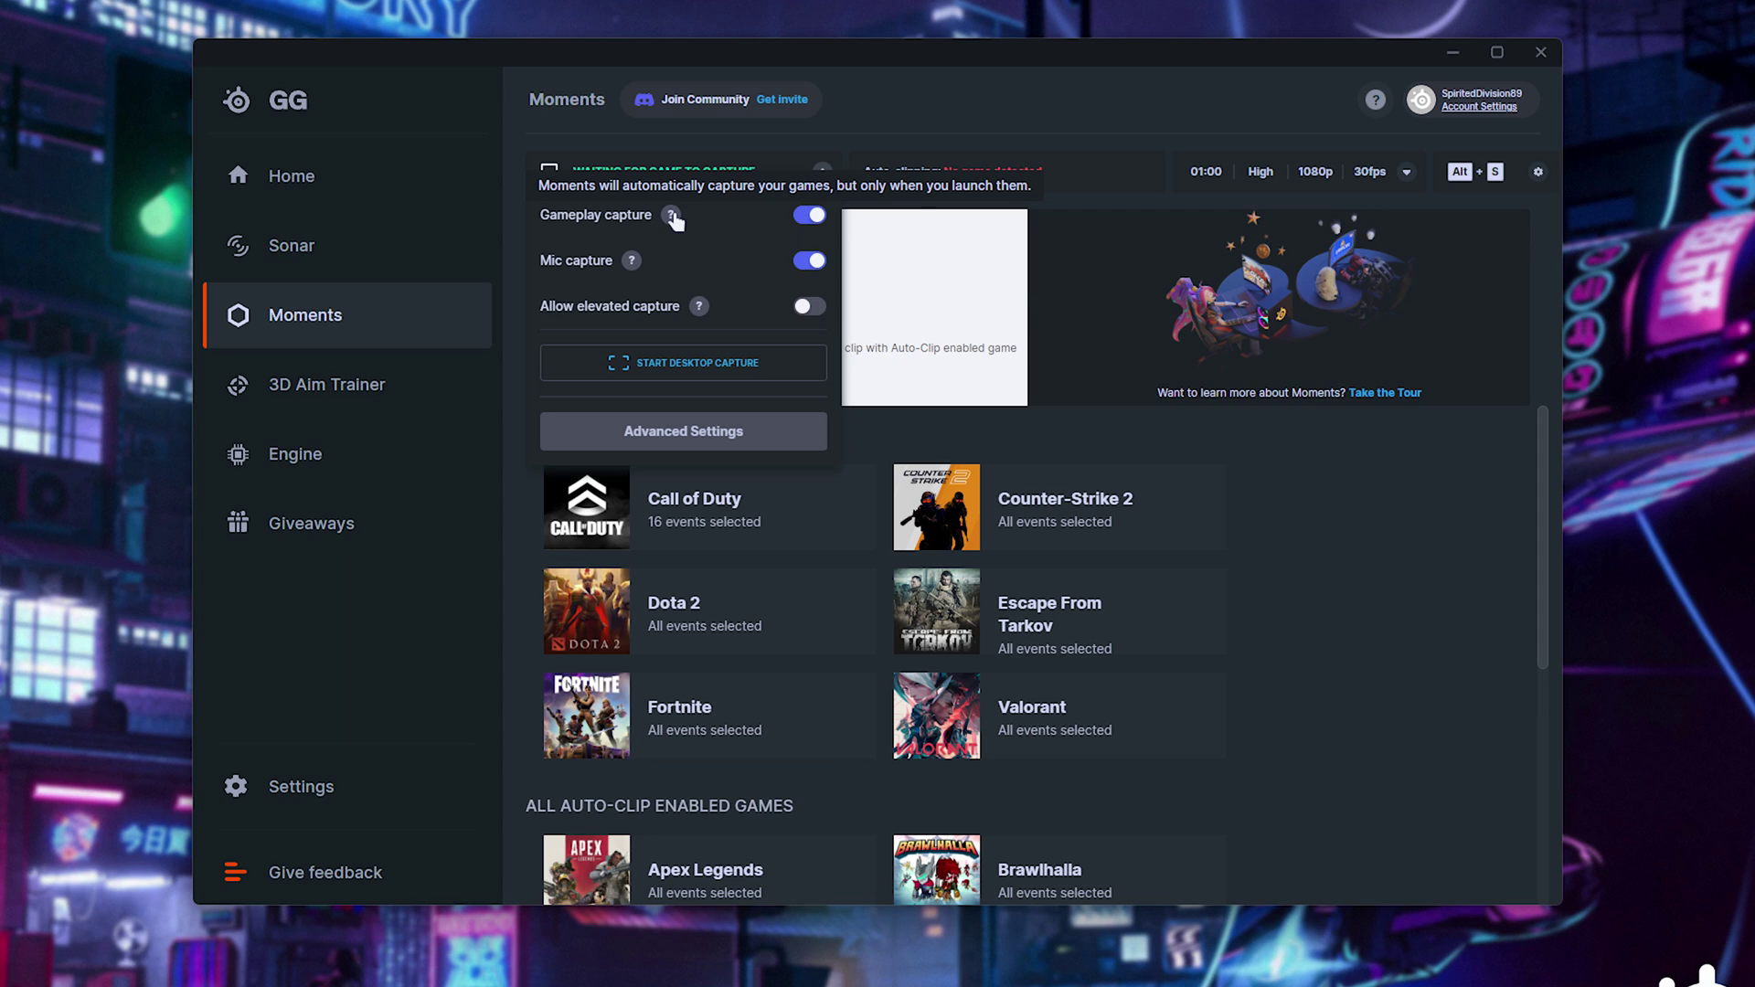
mouse_move(632, 267)
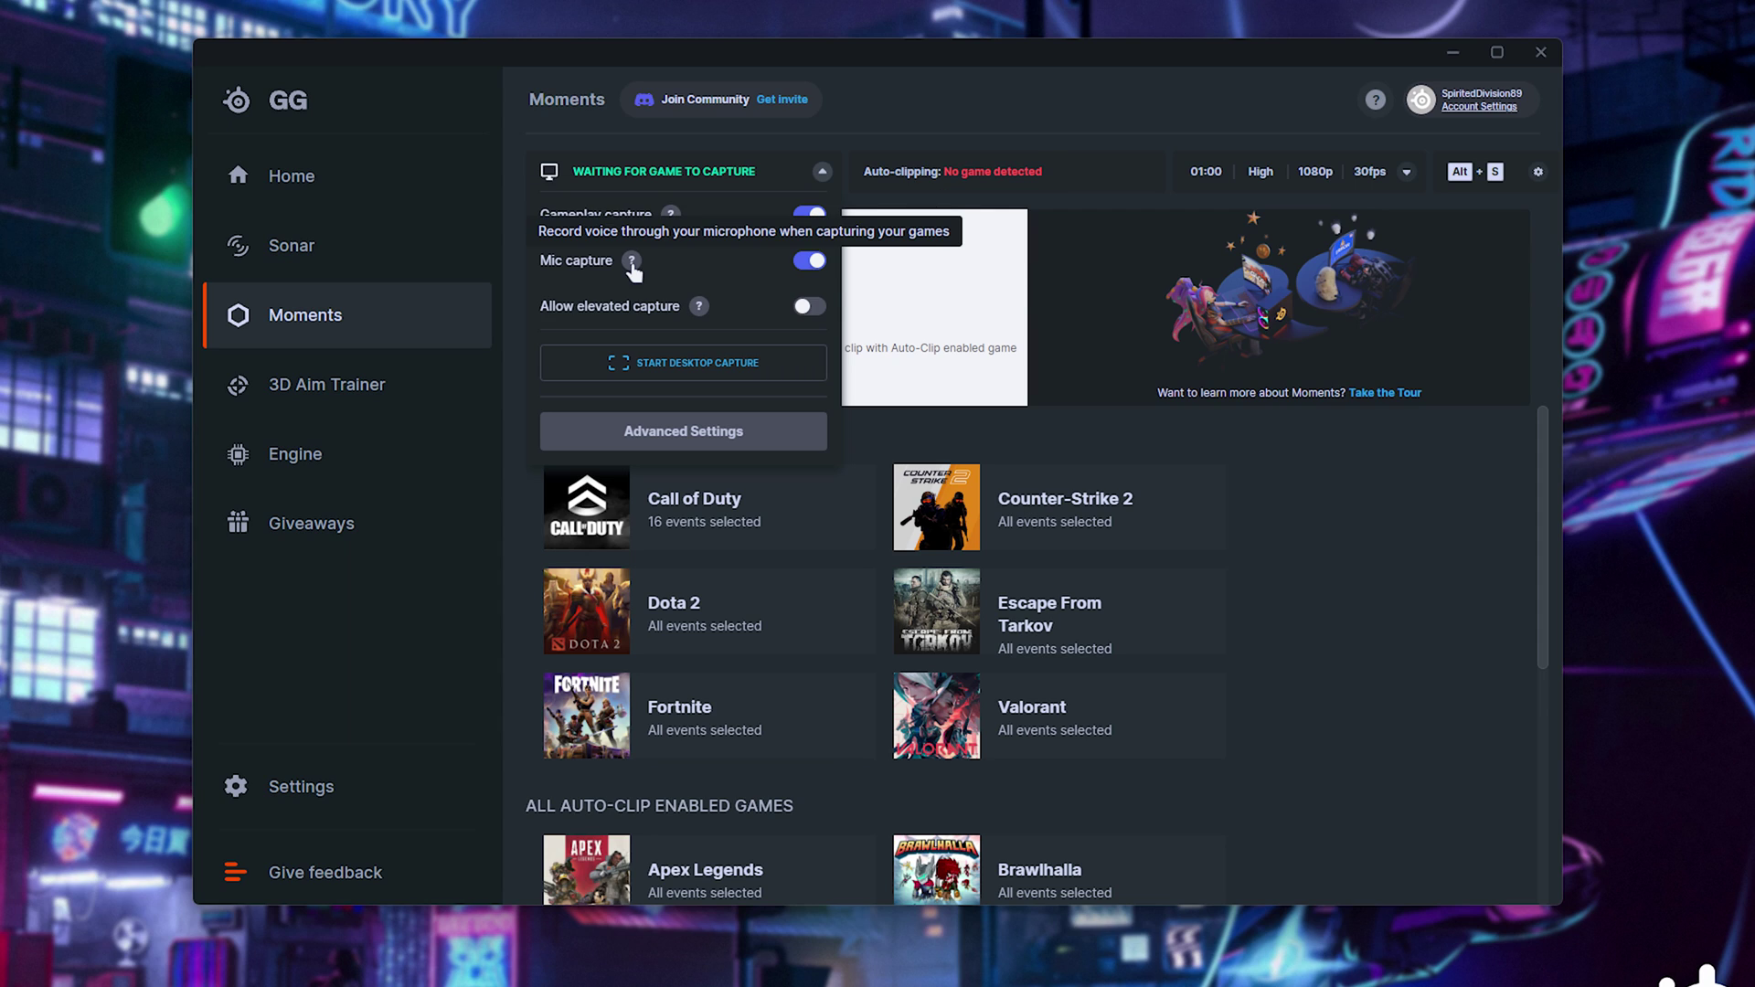
mouse_move(696, 306)
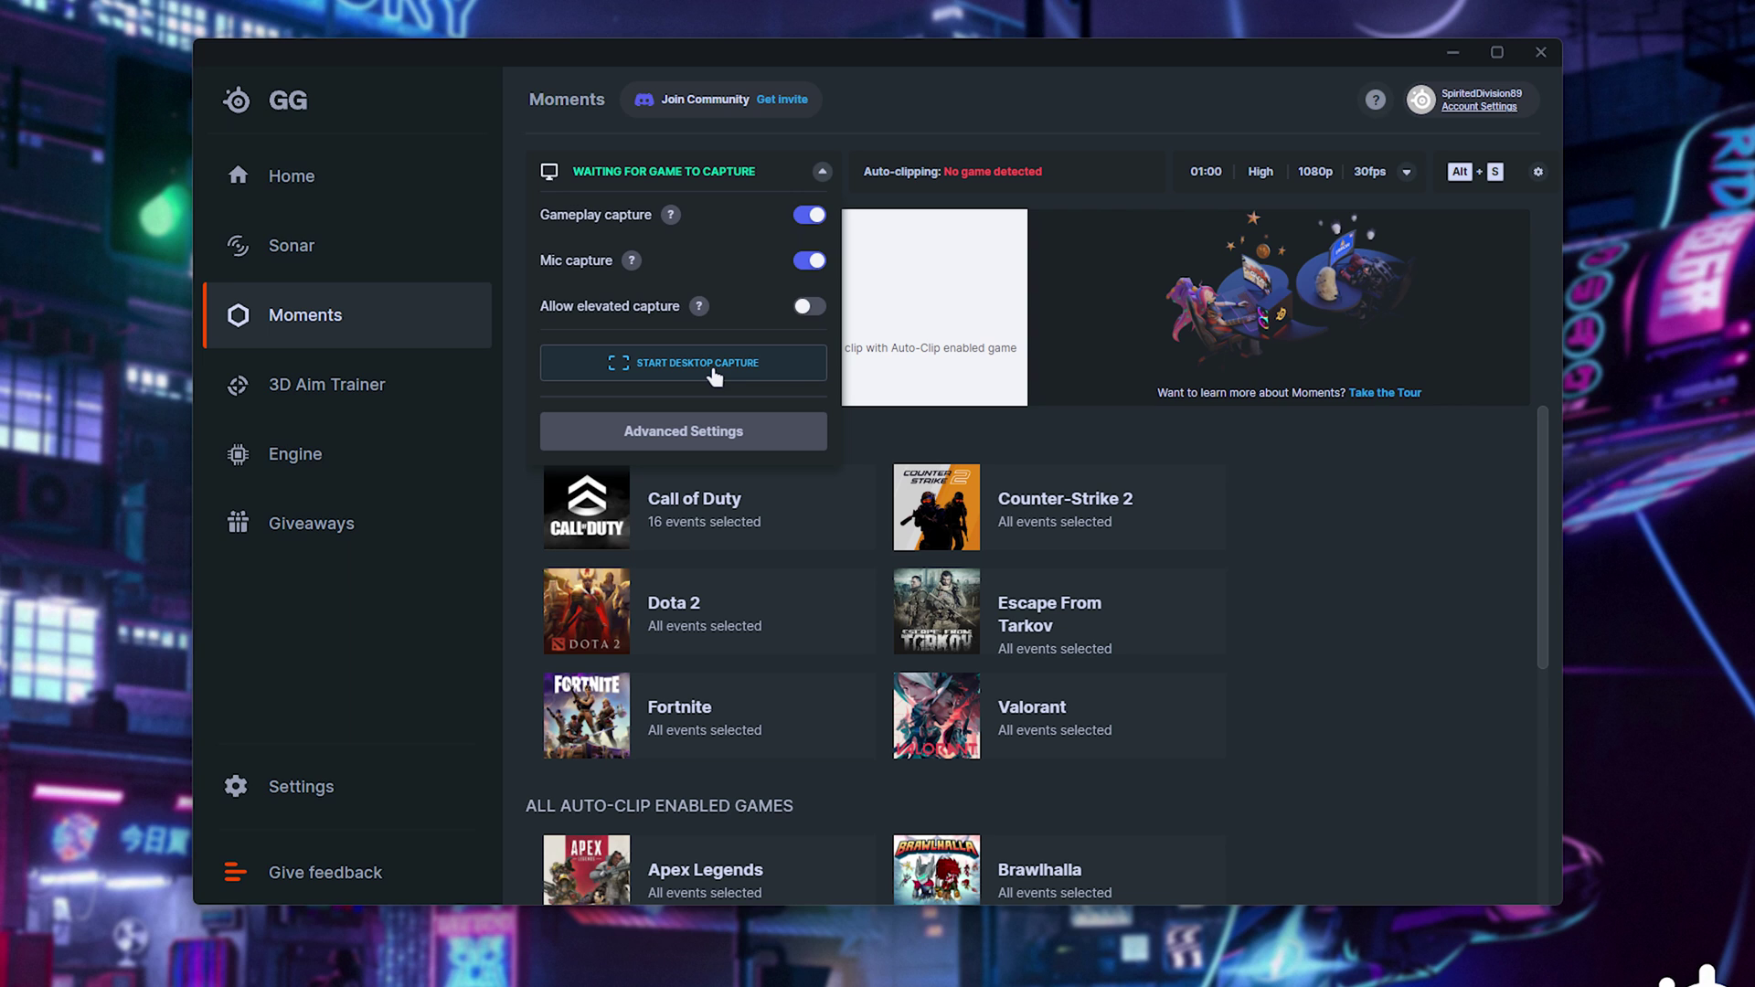
Step: In the full capture settings, set the audio device to Analogue 1/2 (5- Audient iD14)
left_click(699, 435)
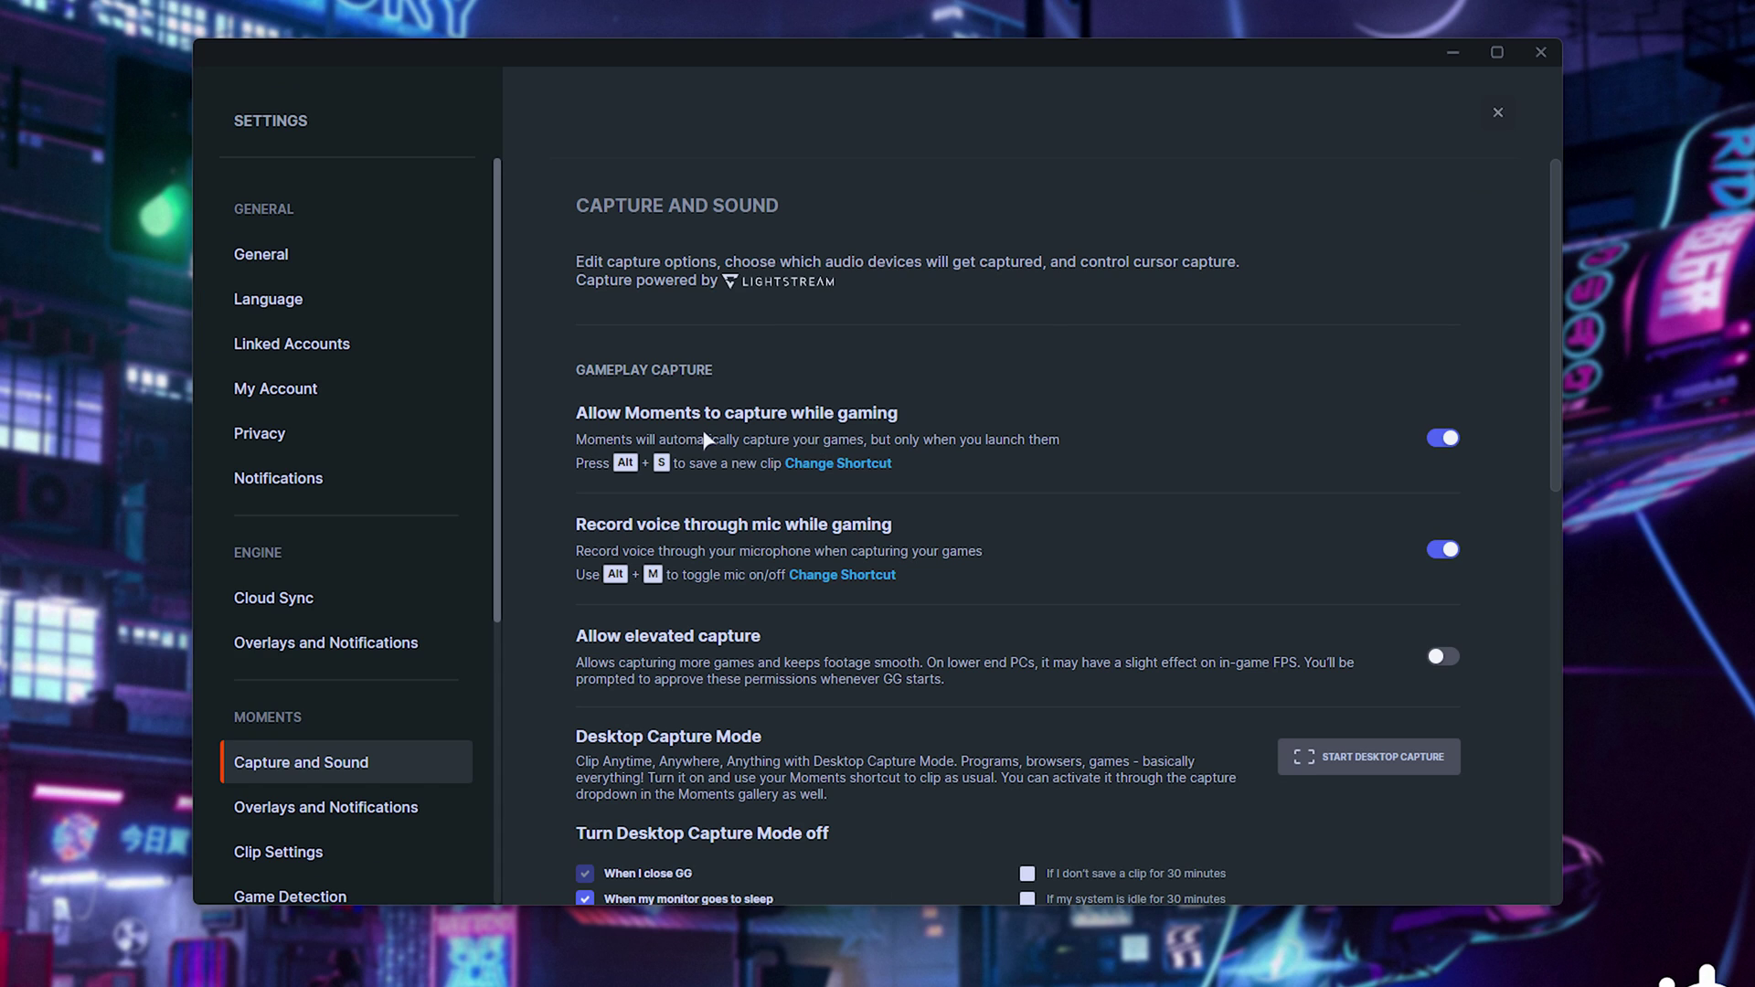
scroll(1038, 329, "down", 7)
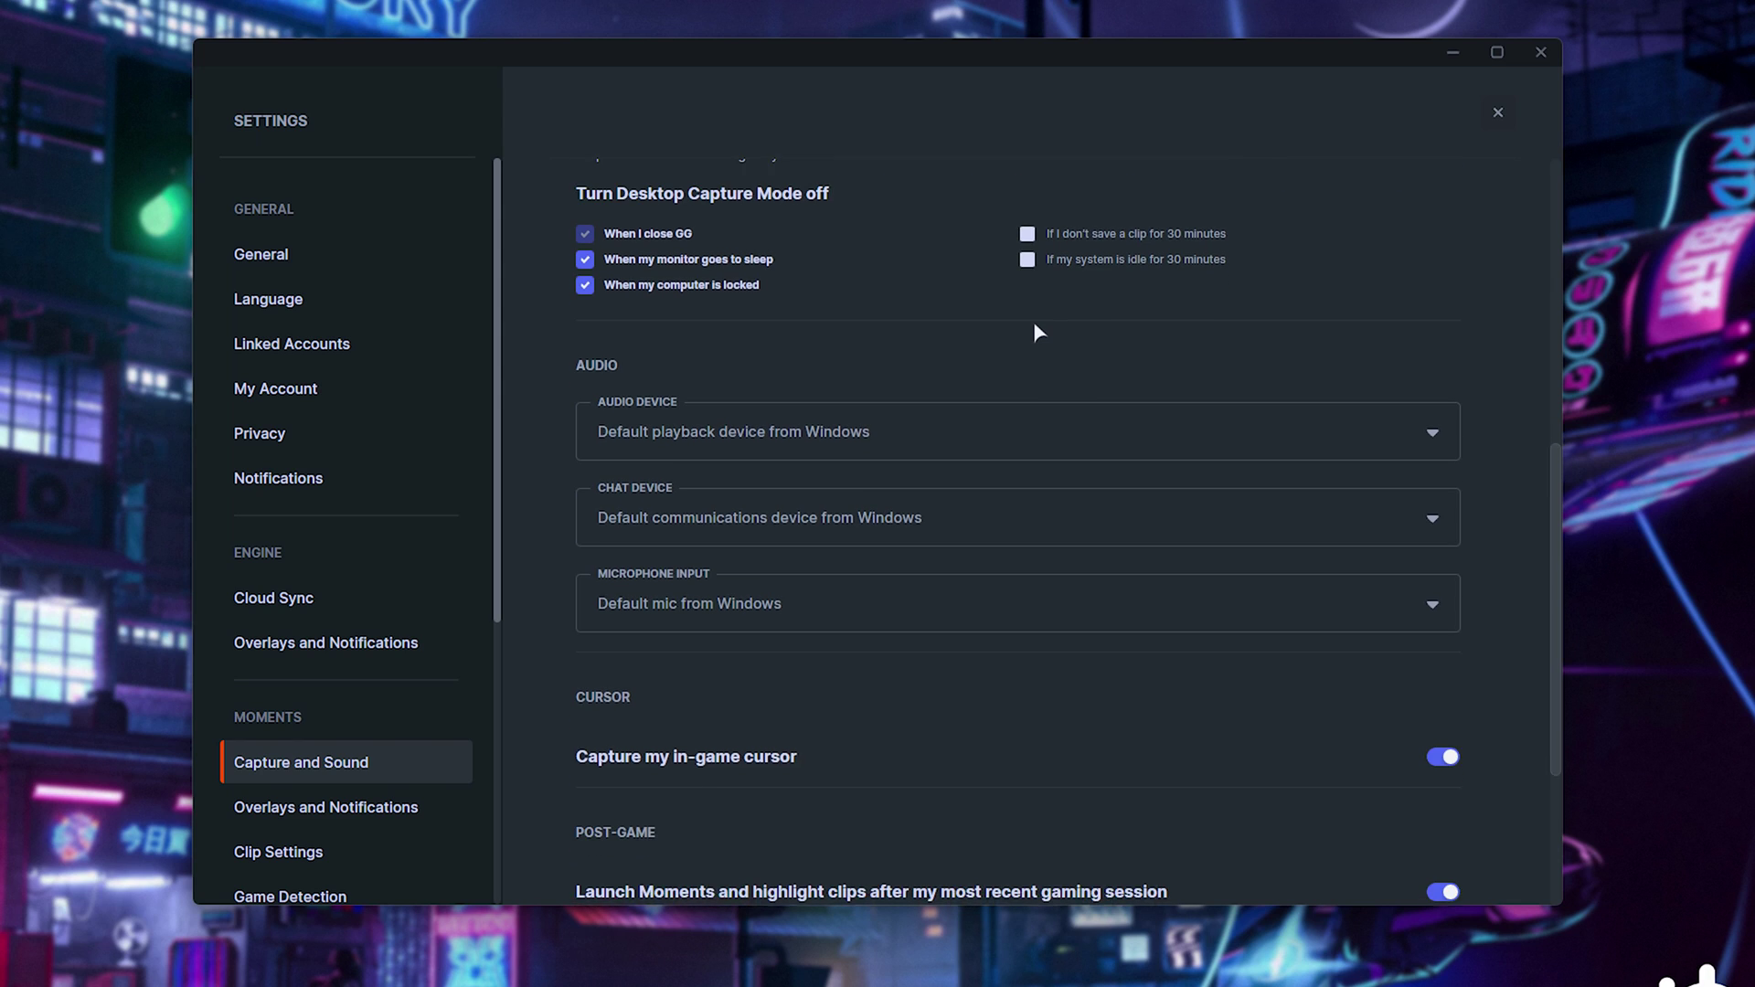
scroll(1037, 329, "down", 1)
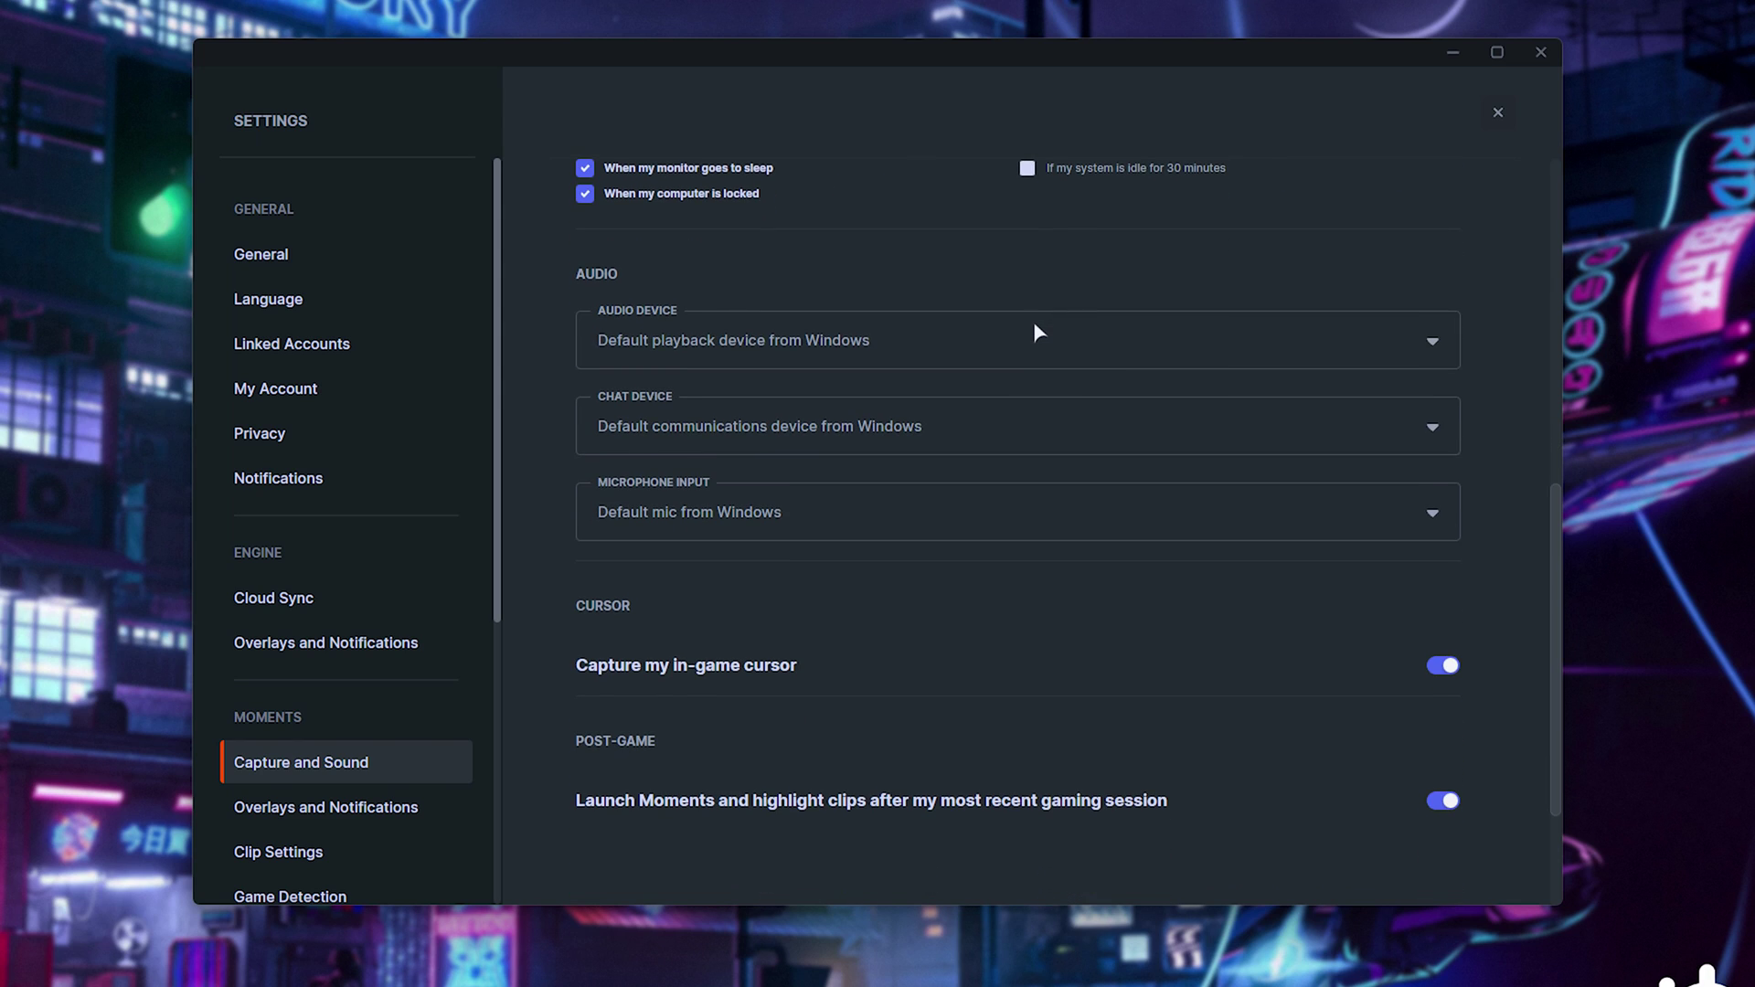
left_click(748, 343)
left_click(791, 556)
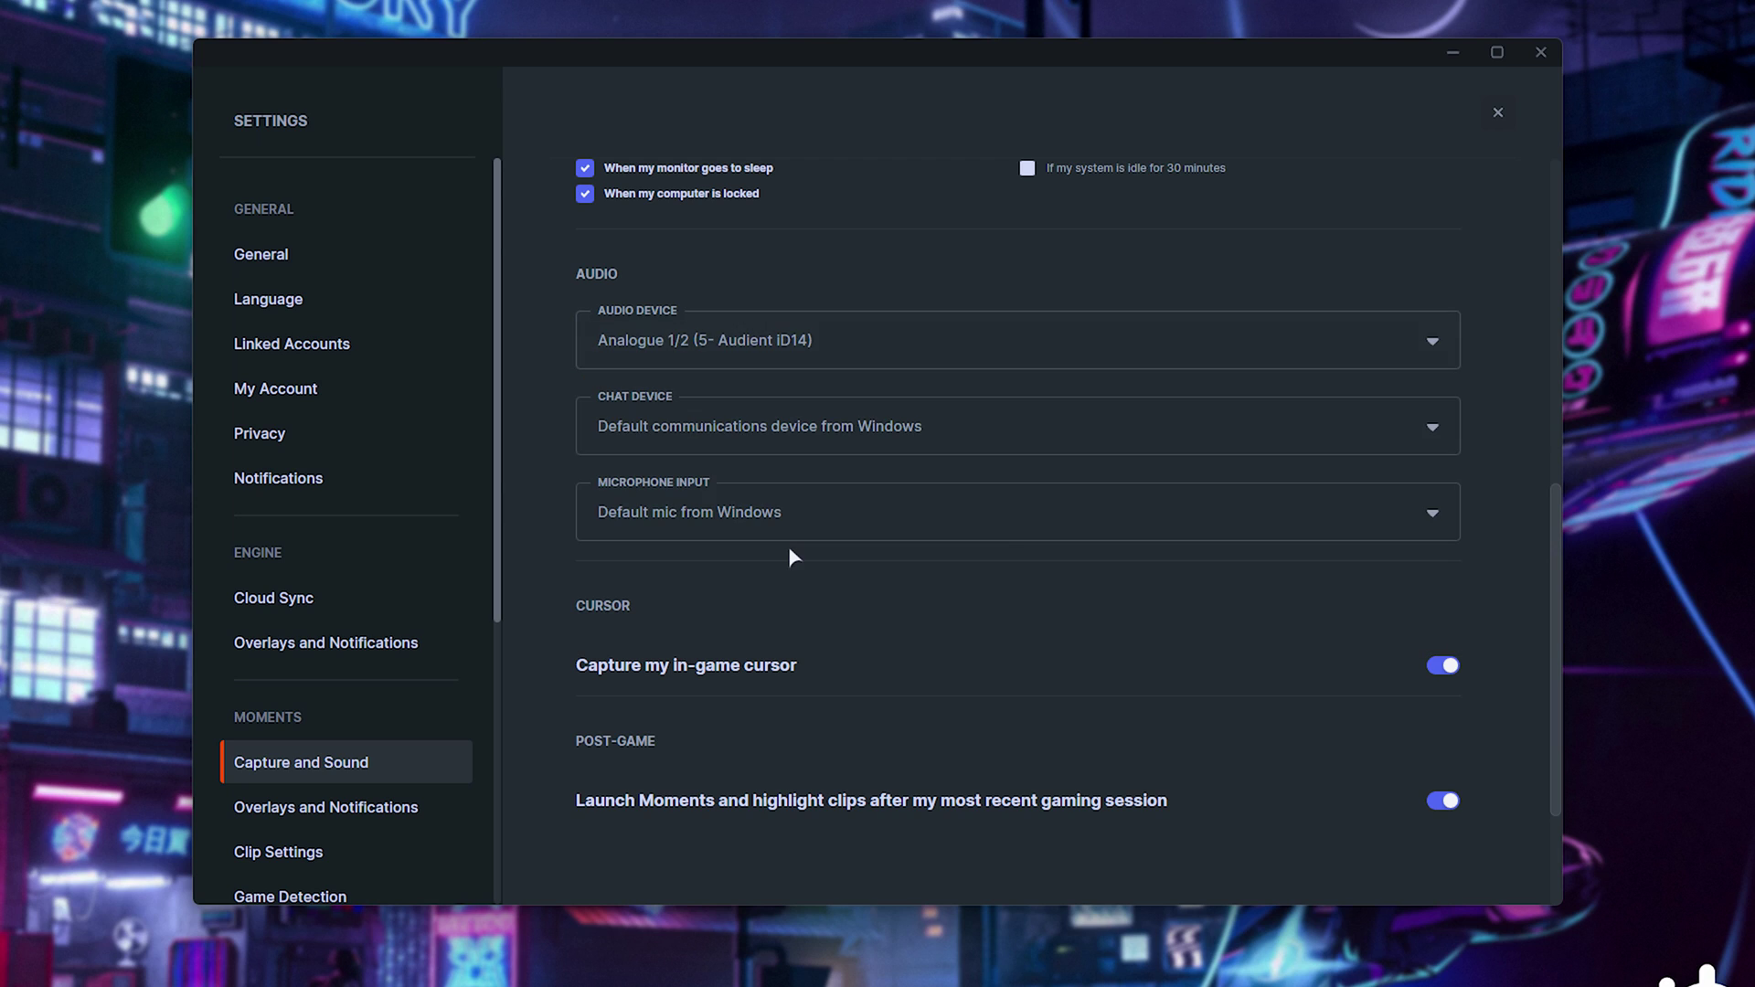
Step: Set the chat device to Analogue 3/4, keep the default Windows microphone, and close Settings
left_click(843, 433)
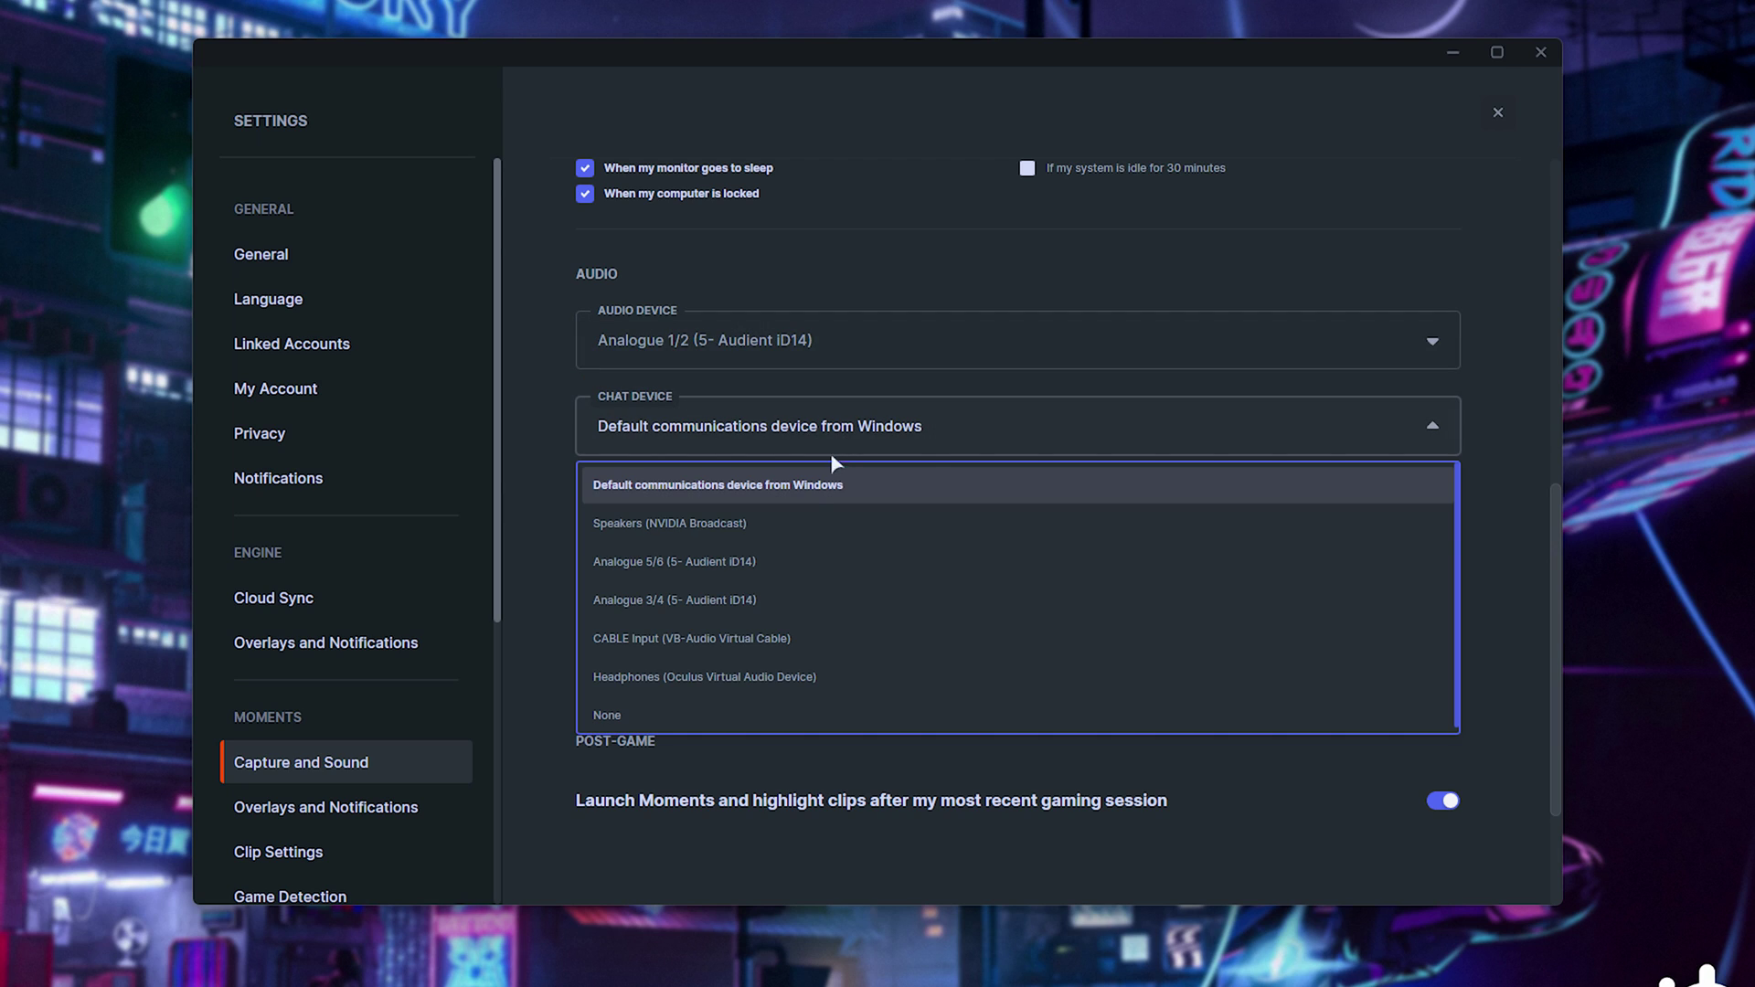
left_click(775, 605)
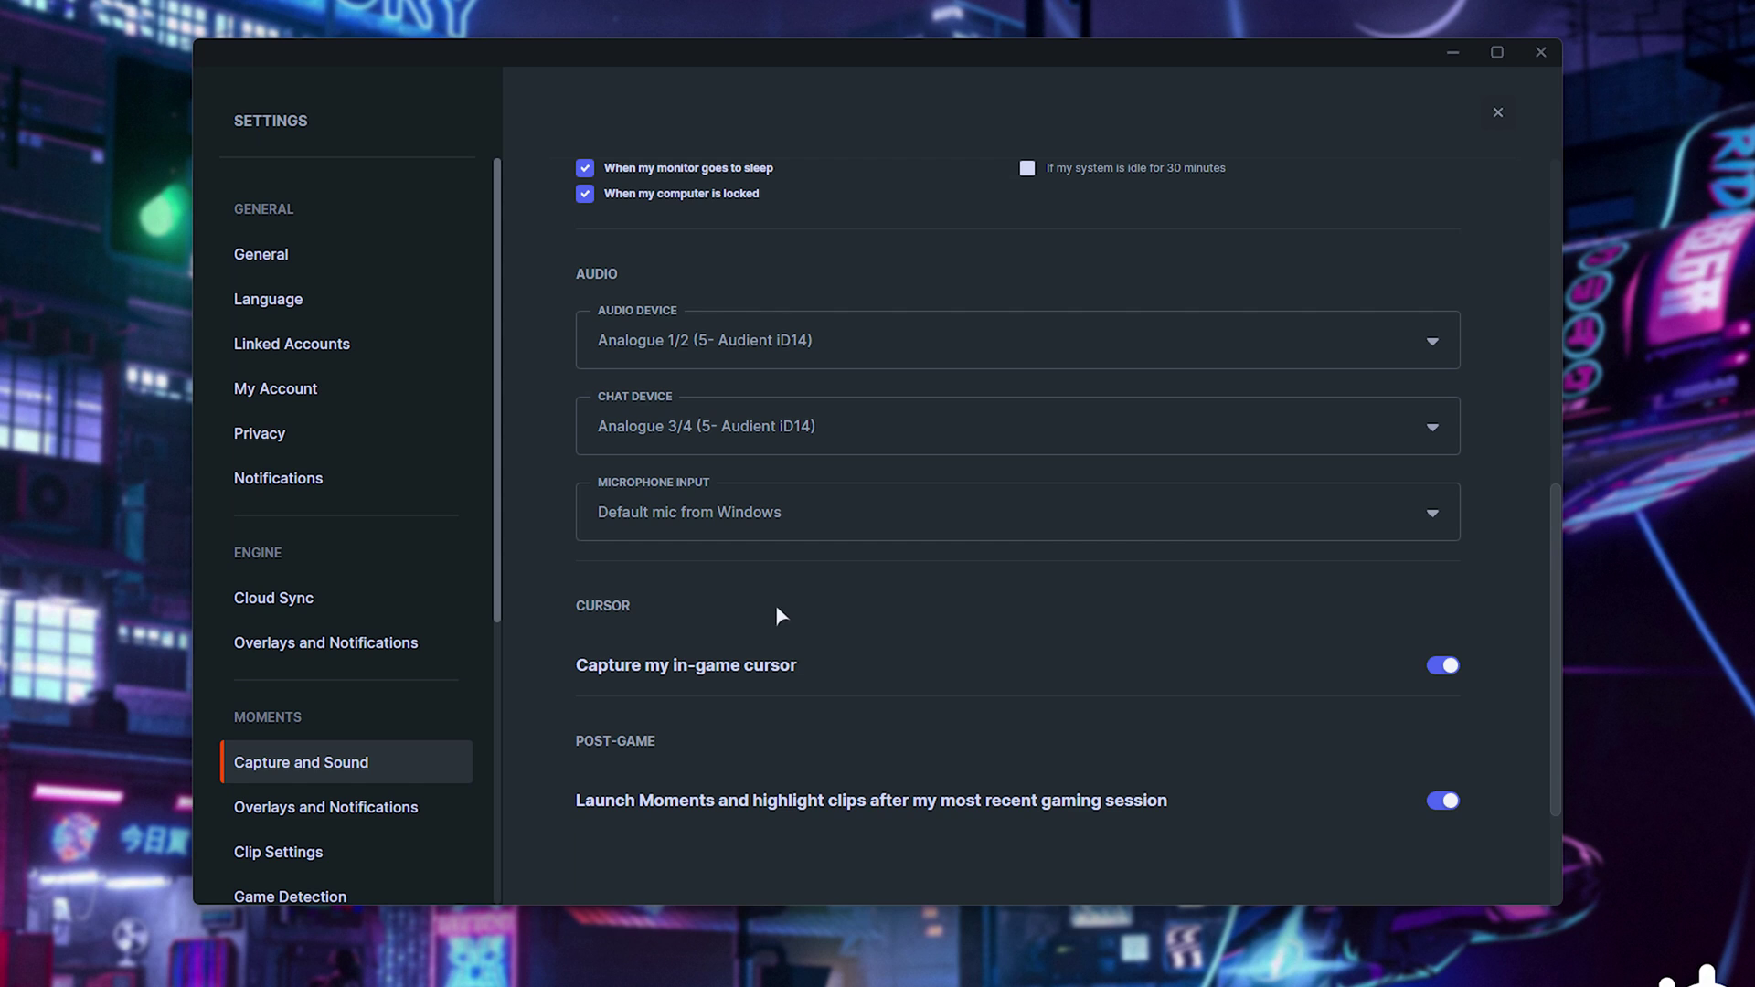
left_click(883, 498)
scroll(766, 720, "down", 3)
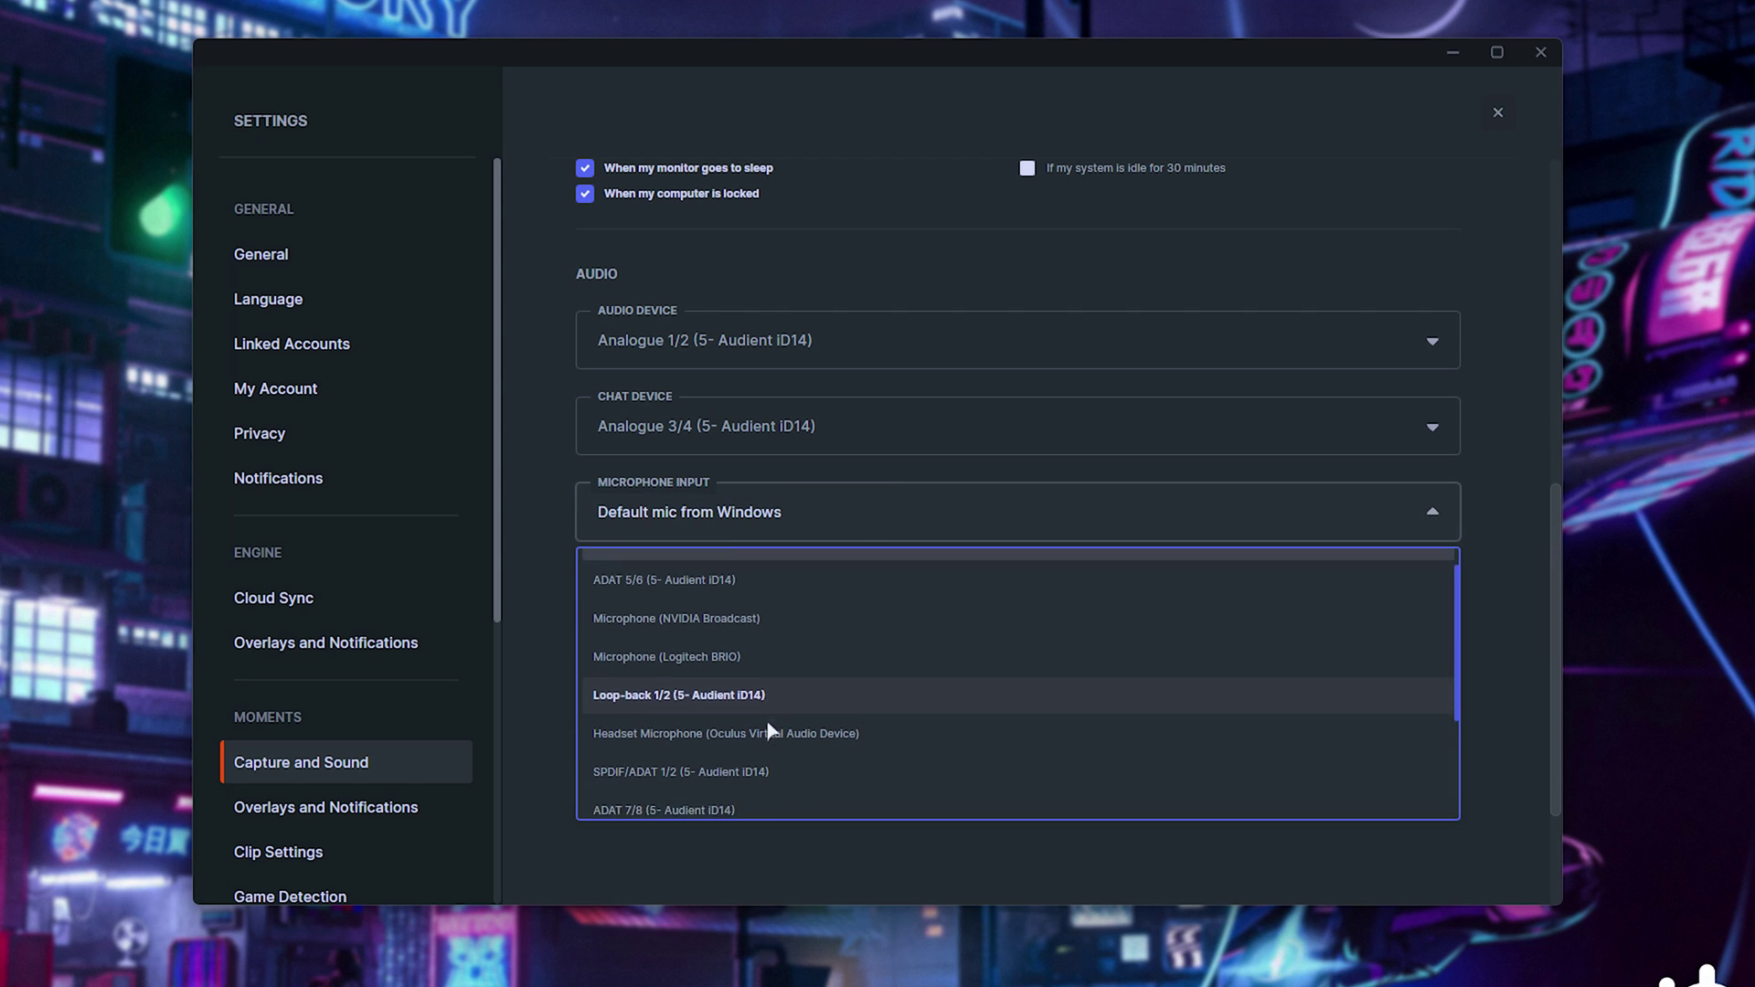
left_click(895, 512)
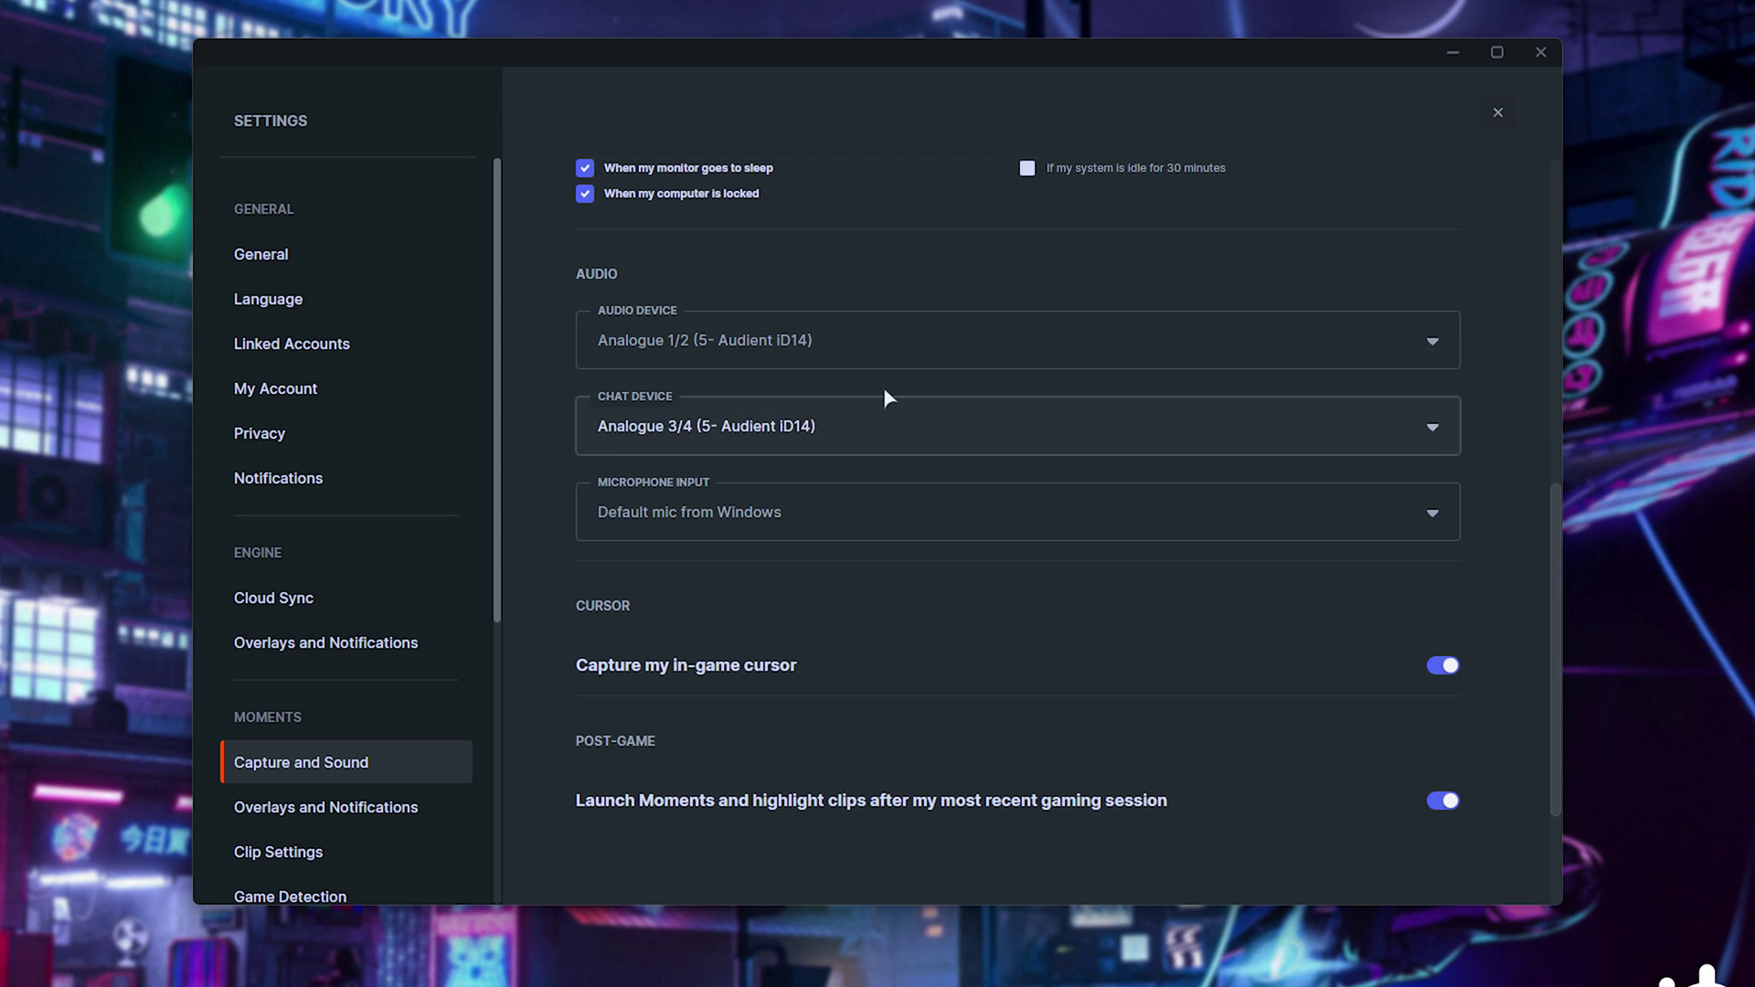
key("Escape")
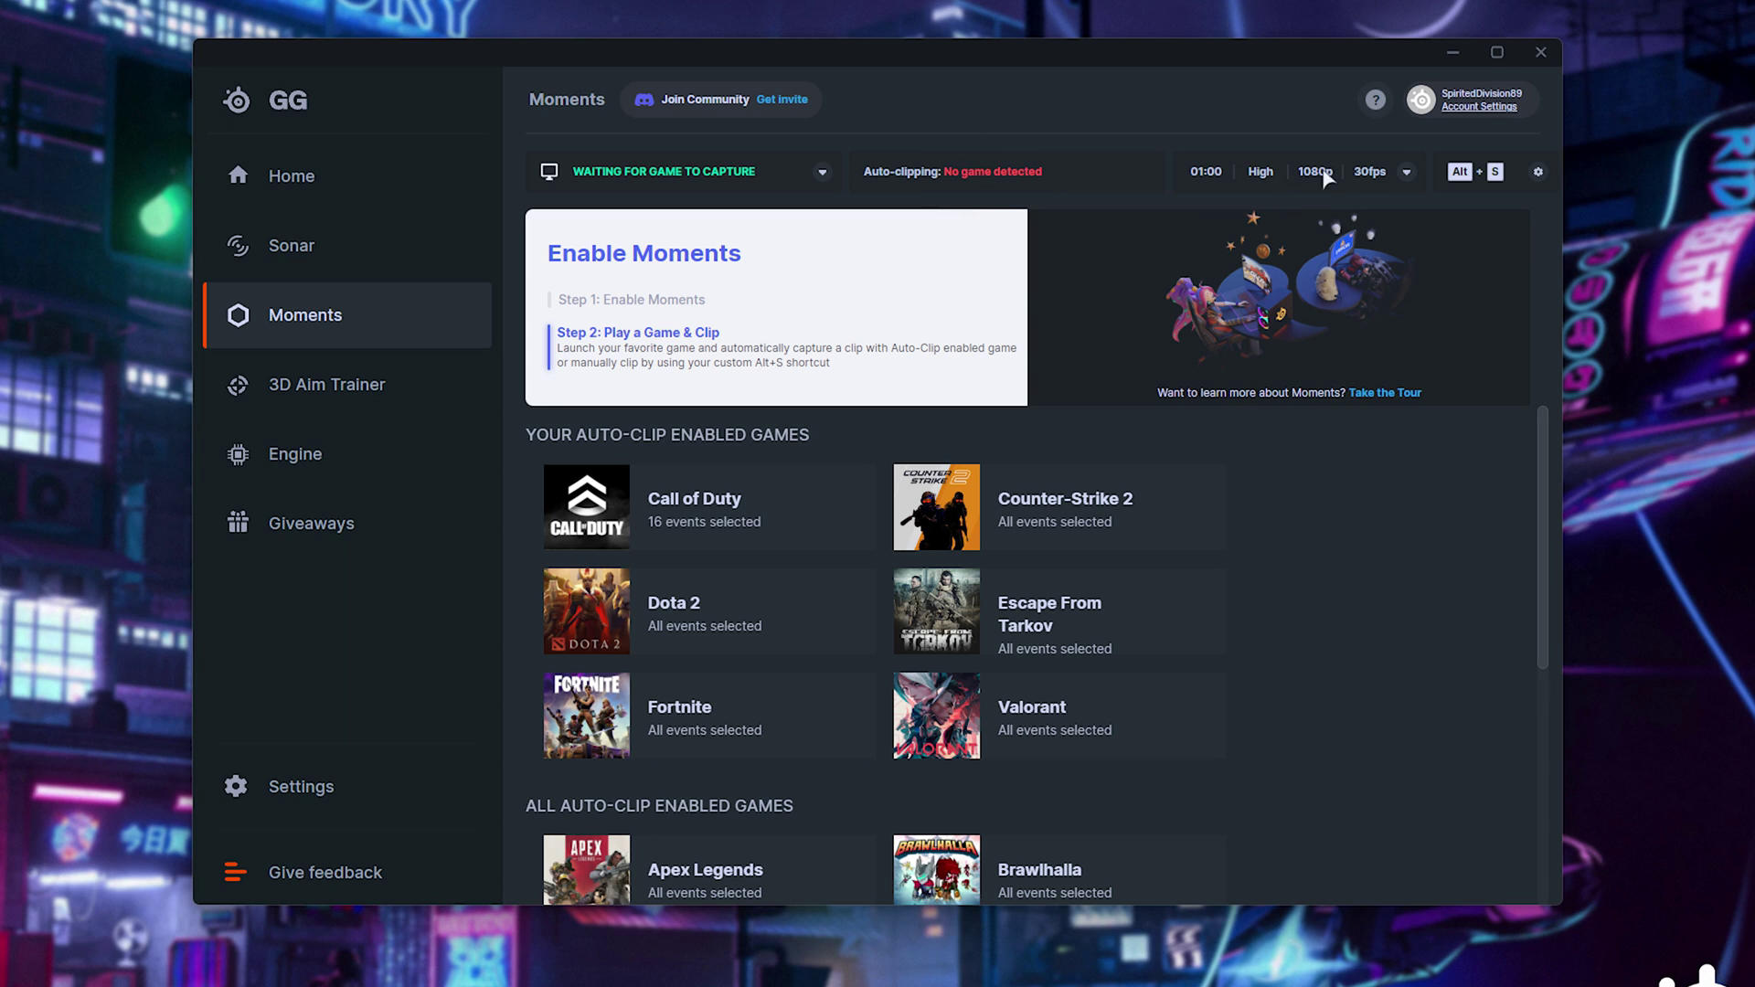
Step: Keep the clip duration at 1 Minute and set clips to record at 60 fps
left_click(1408, 173)
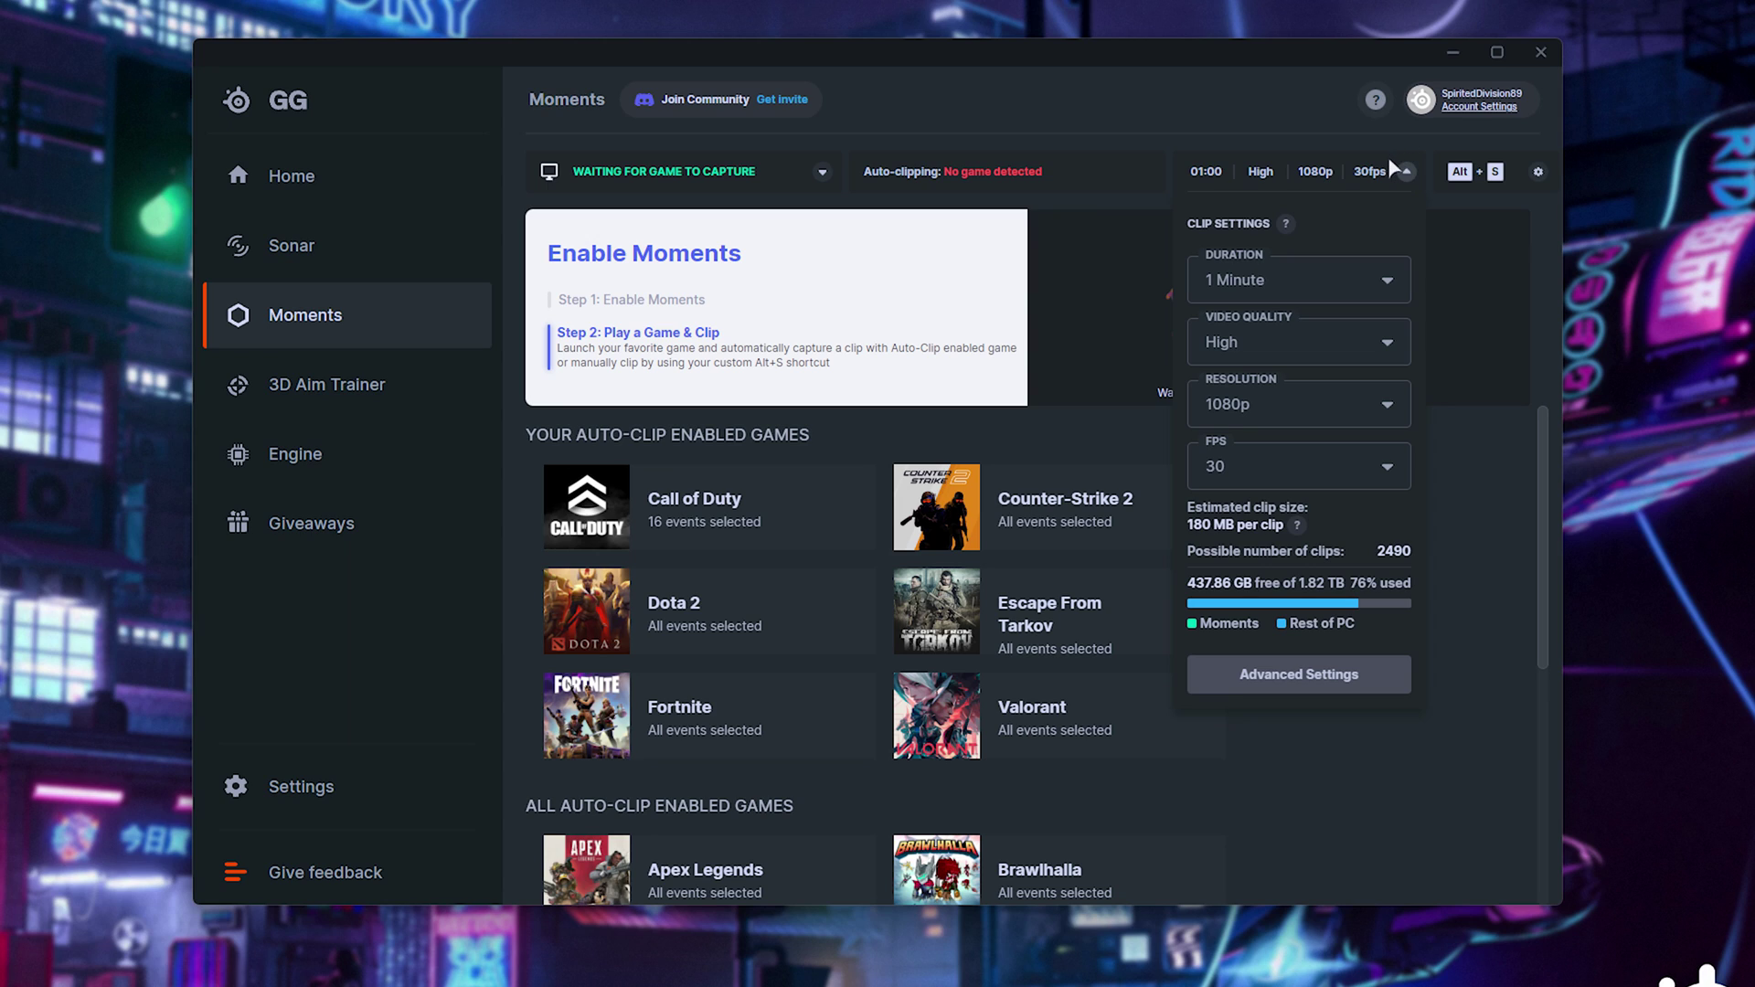
left_click(1351, 279)
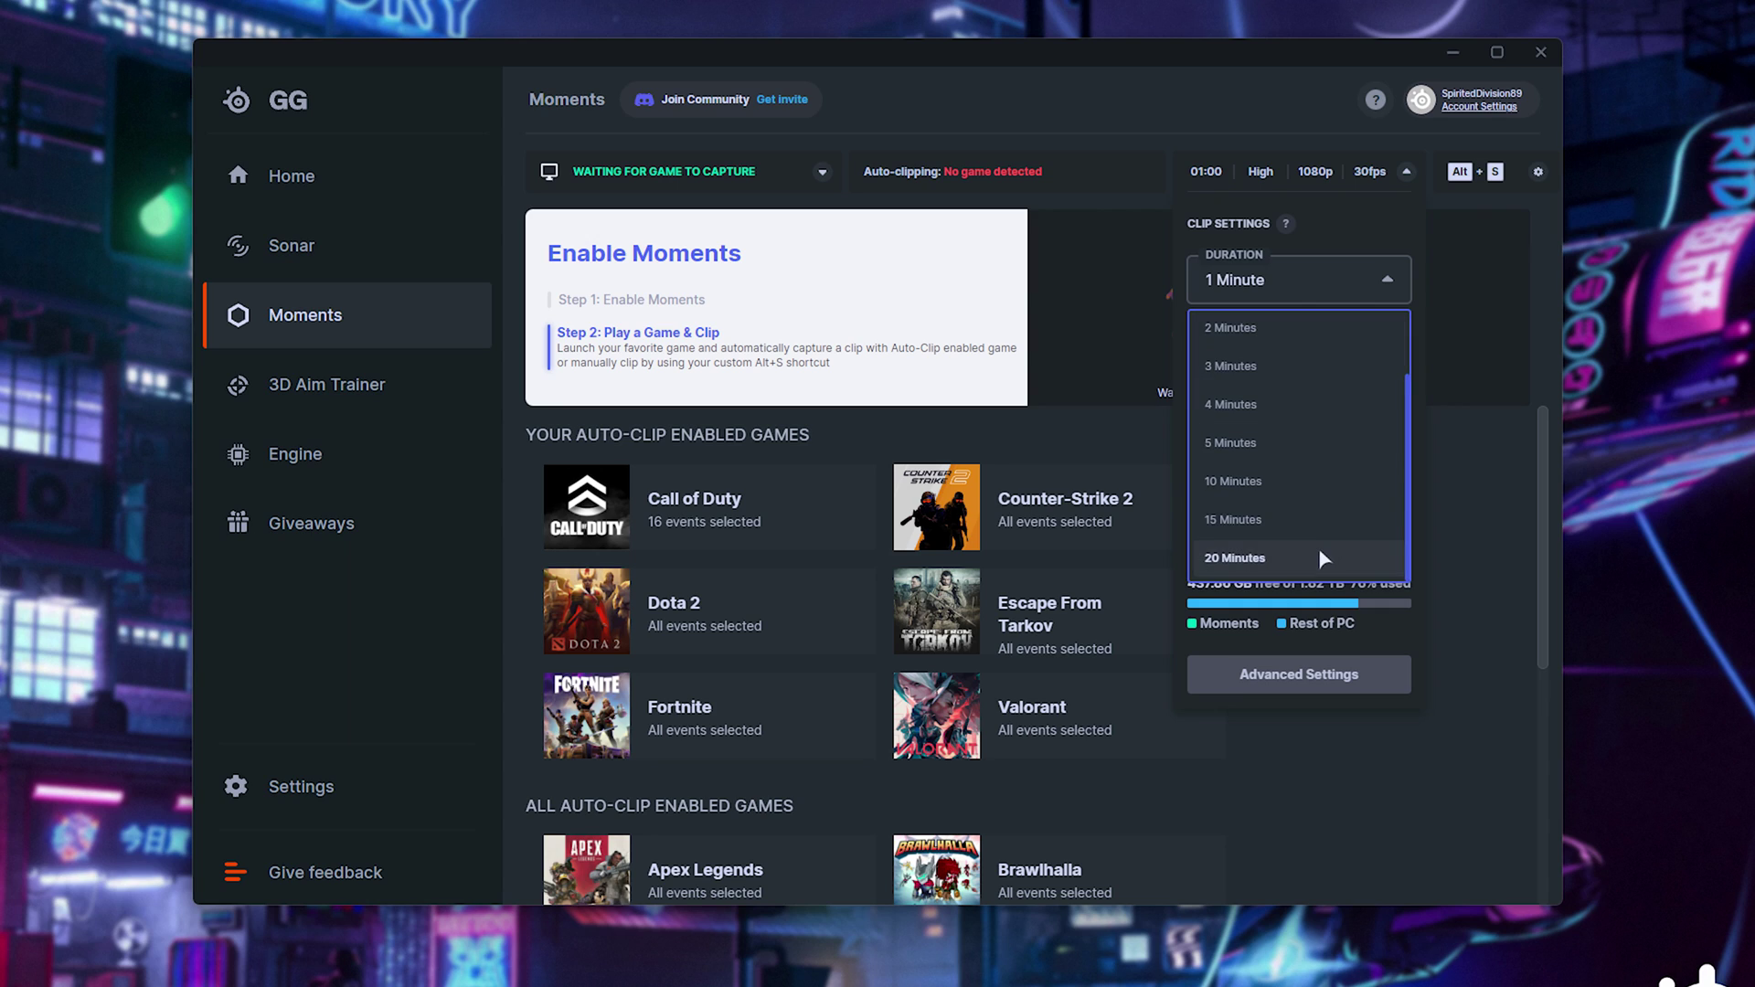
left_click(1340, 276)
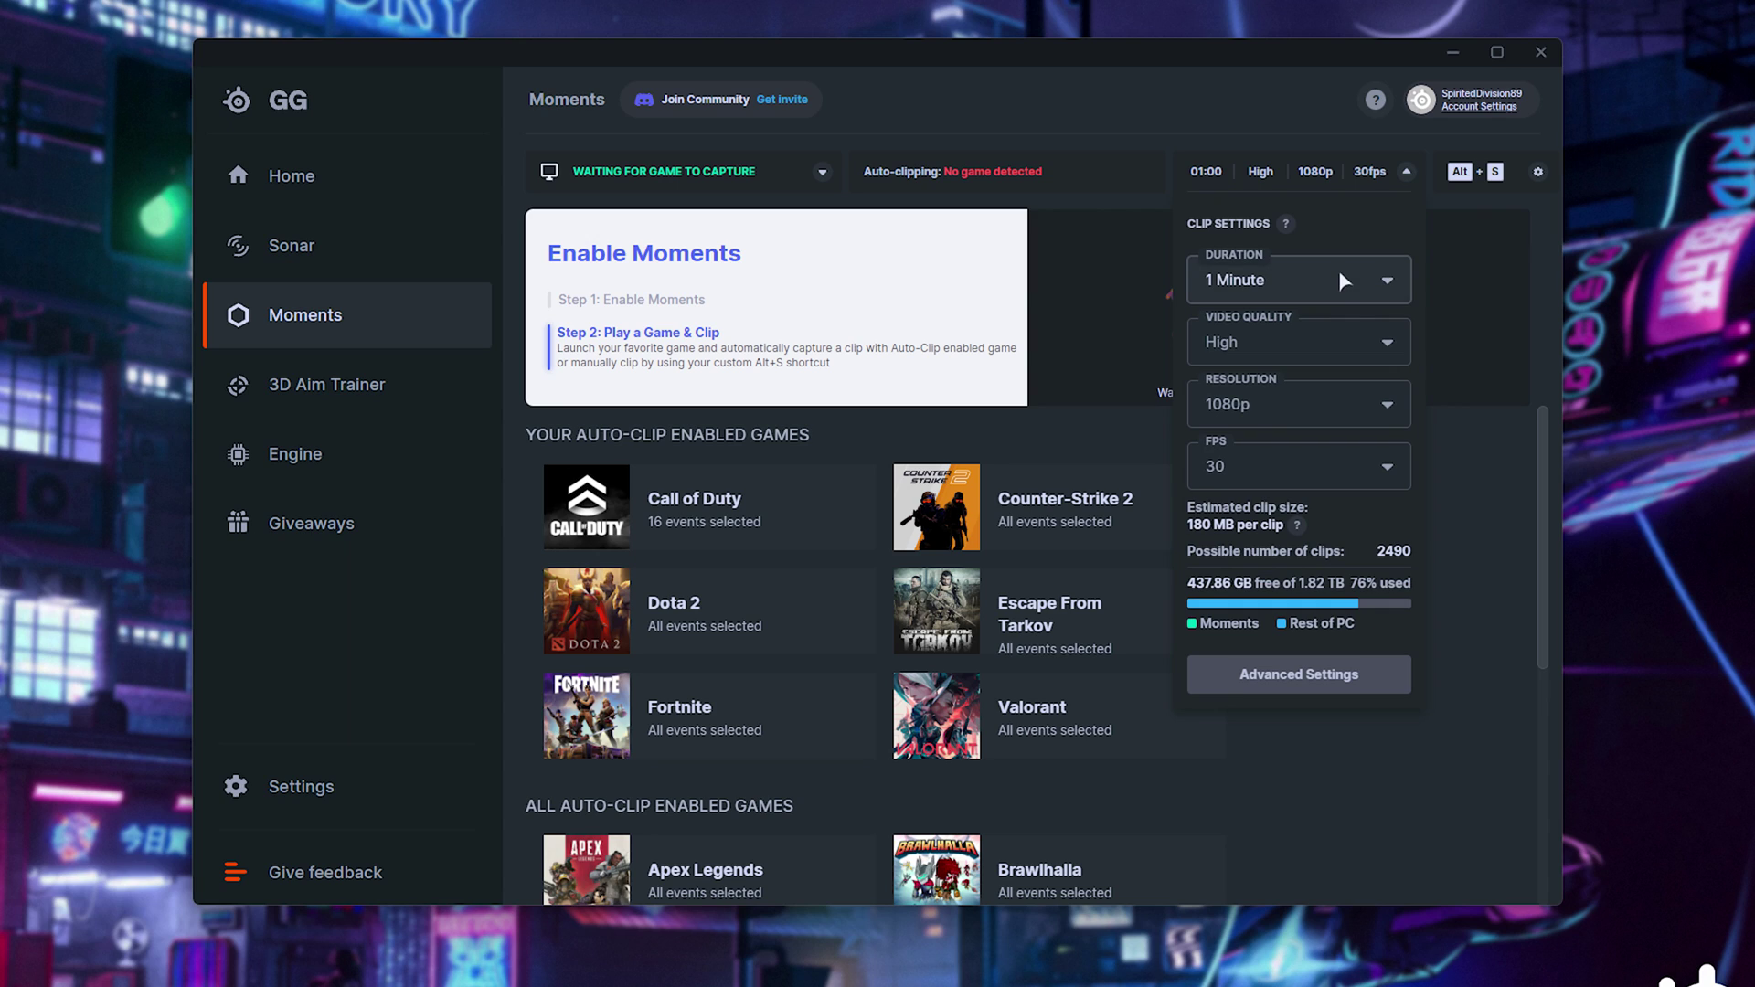
left_click(1356, 344)
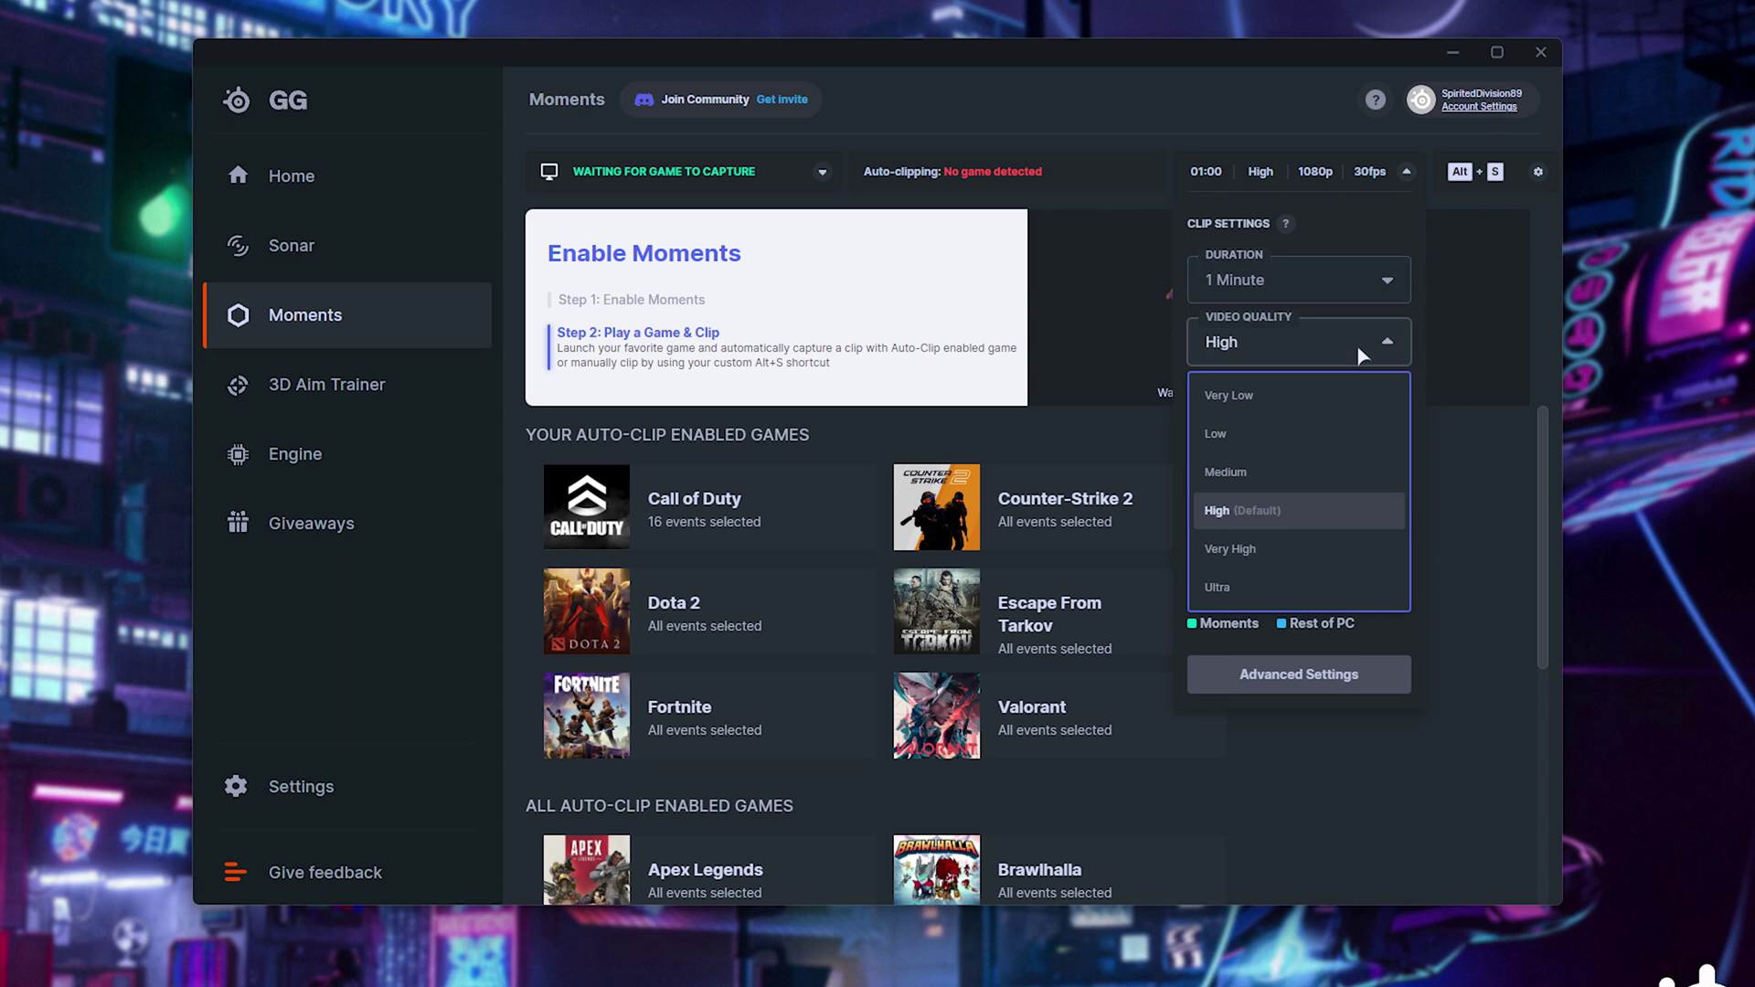
left_click(1292, 340)
left_click(1300, 409)
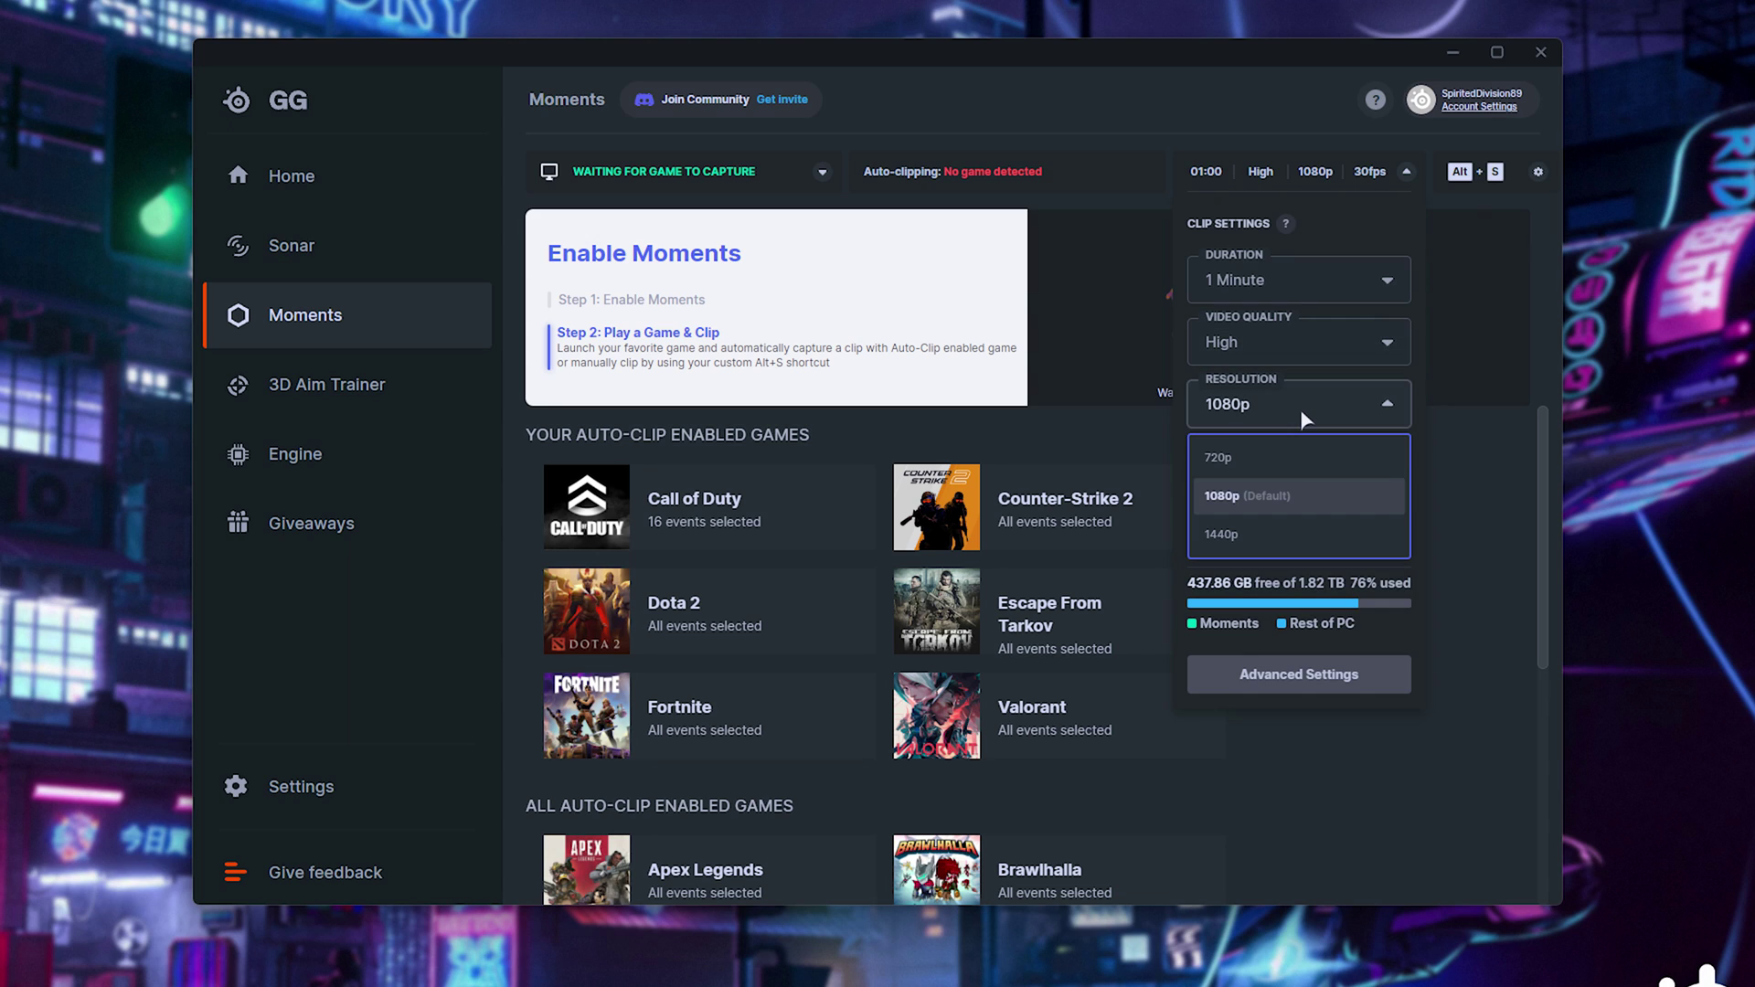
left_click(1298, 496)
left_click(1294, 462)
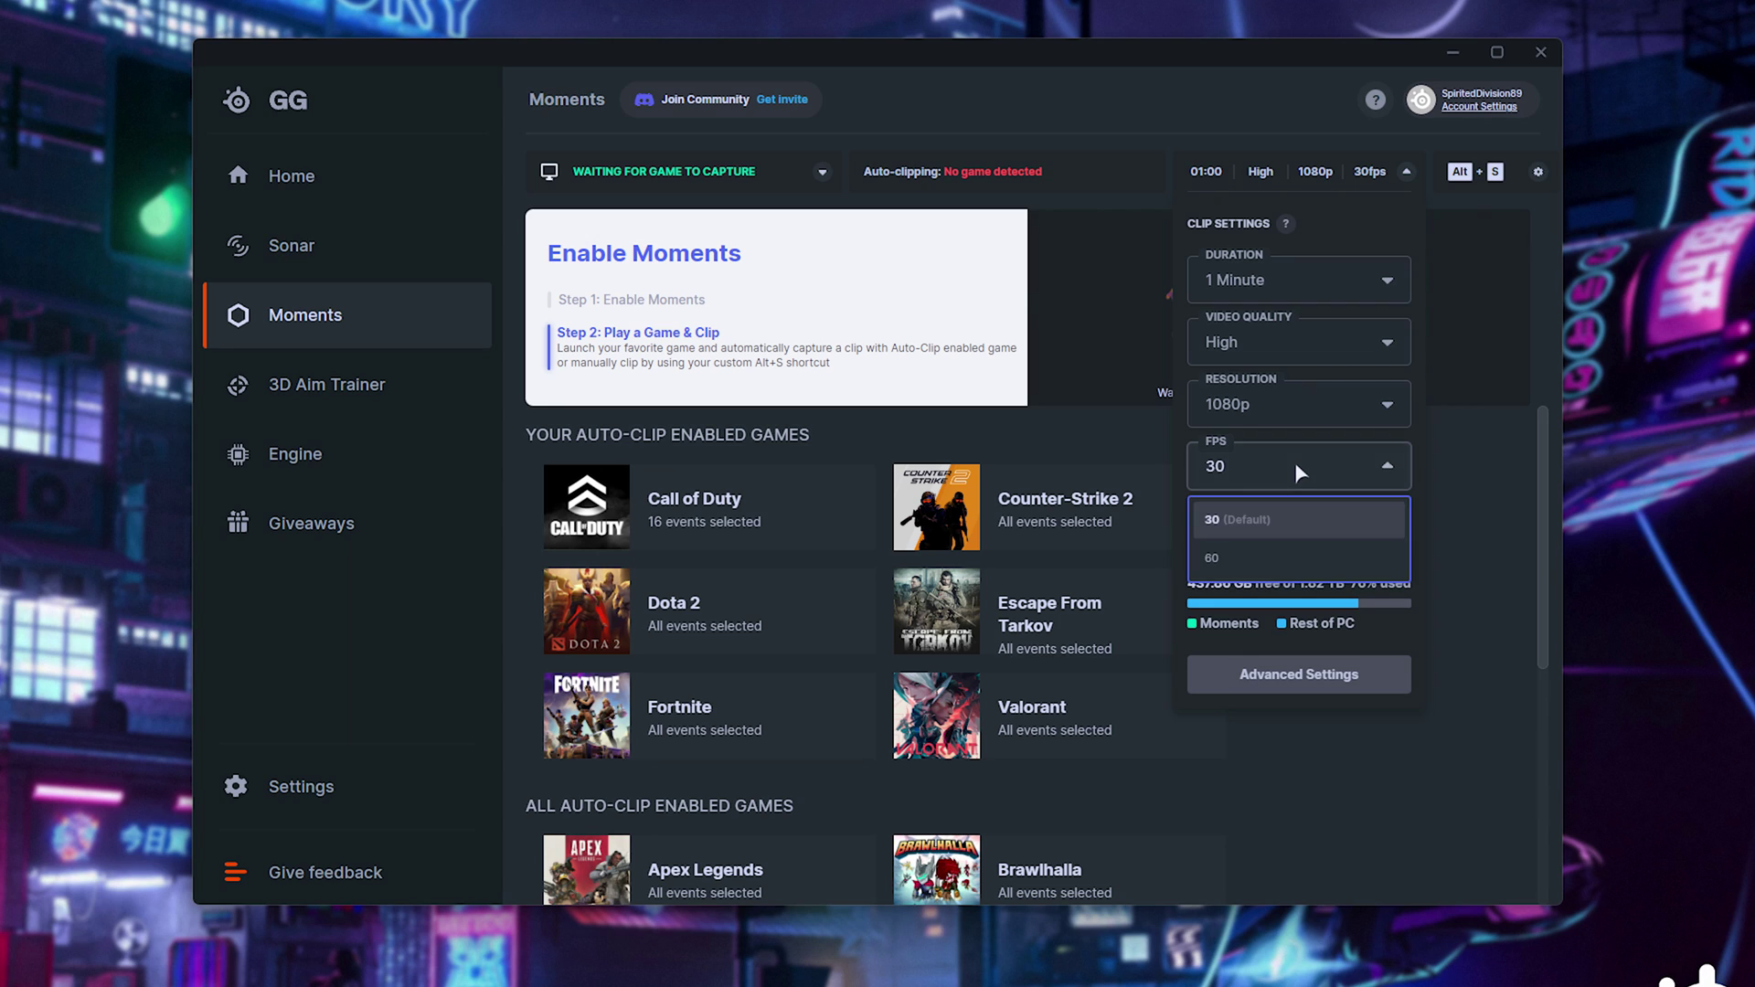
left_click(1313, 562)
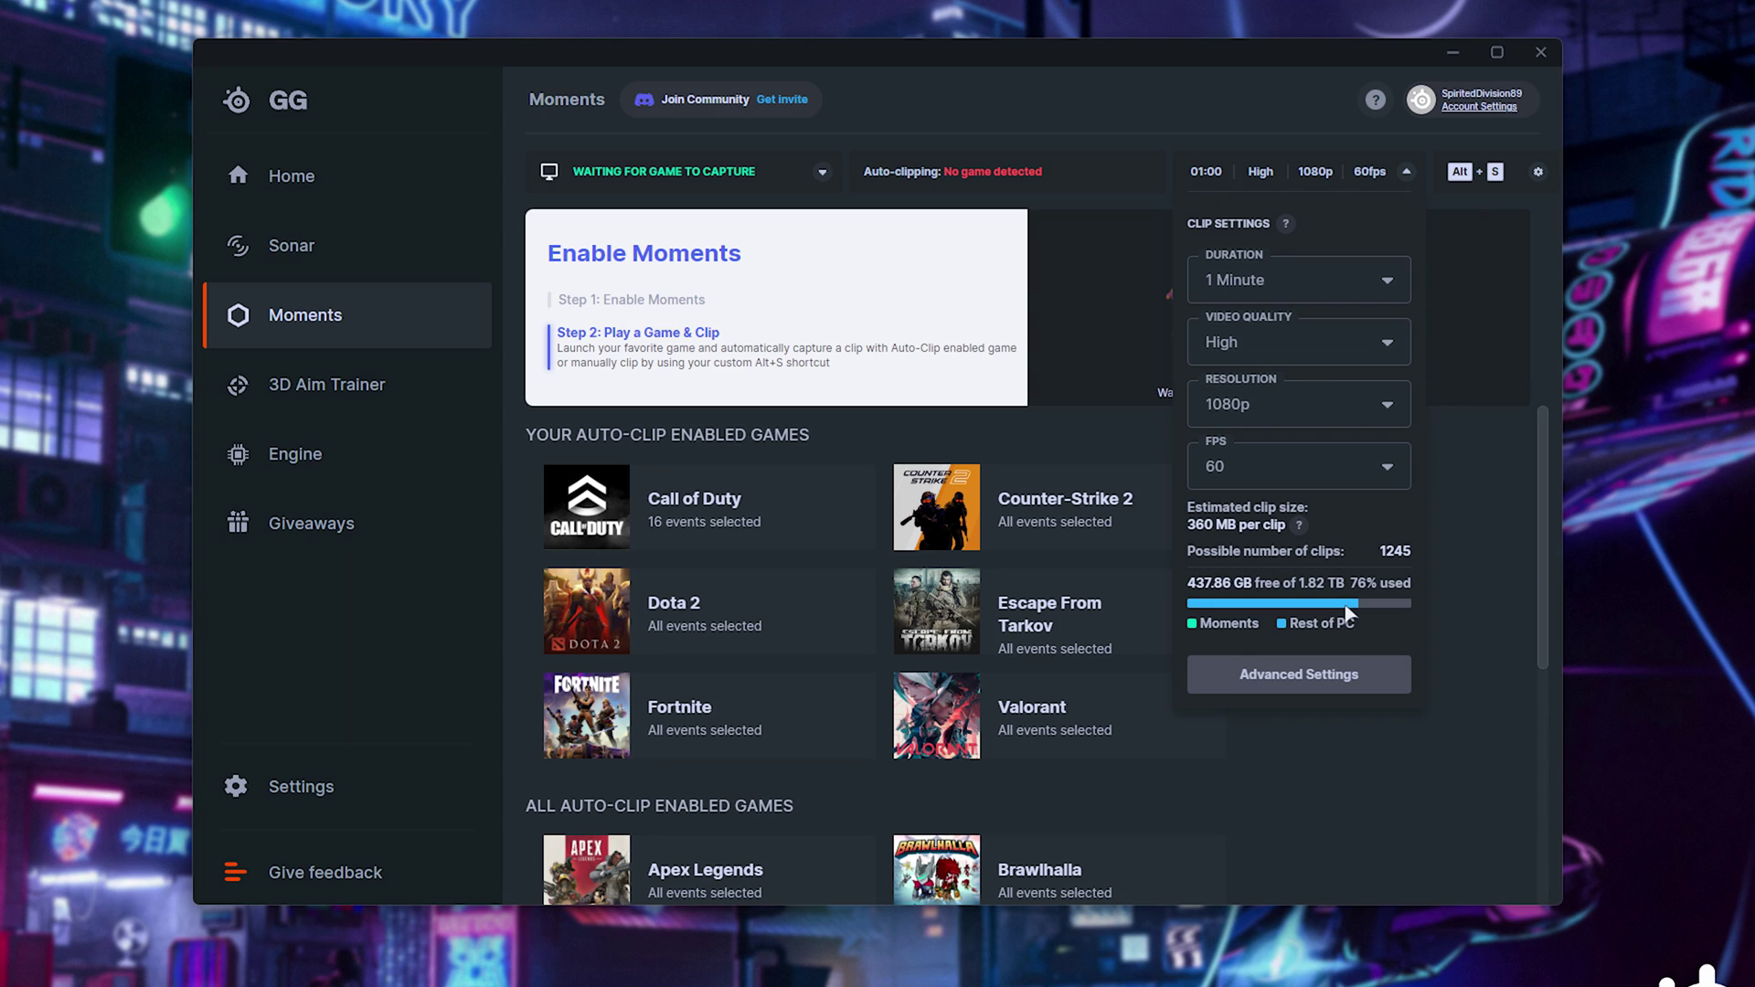
Step: Set resolution to 1440p, keep High quality, and review the full clip settings (about 640 MB per clip)
left_click(1303, 402)
left_click(1376, 327)
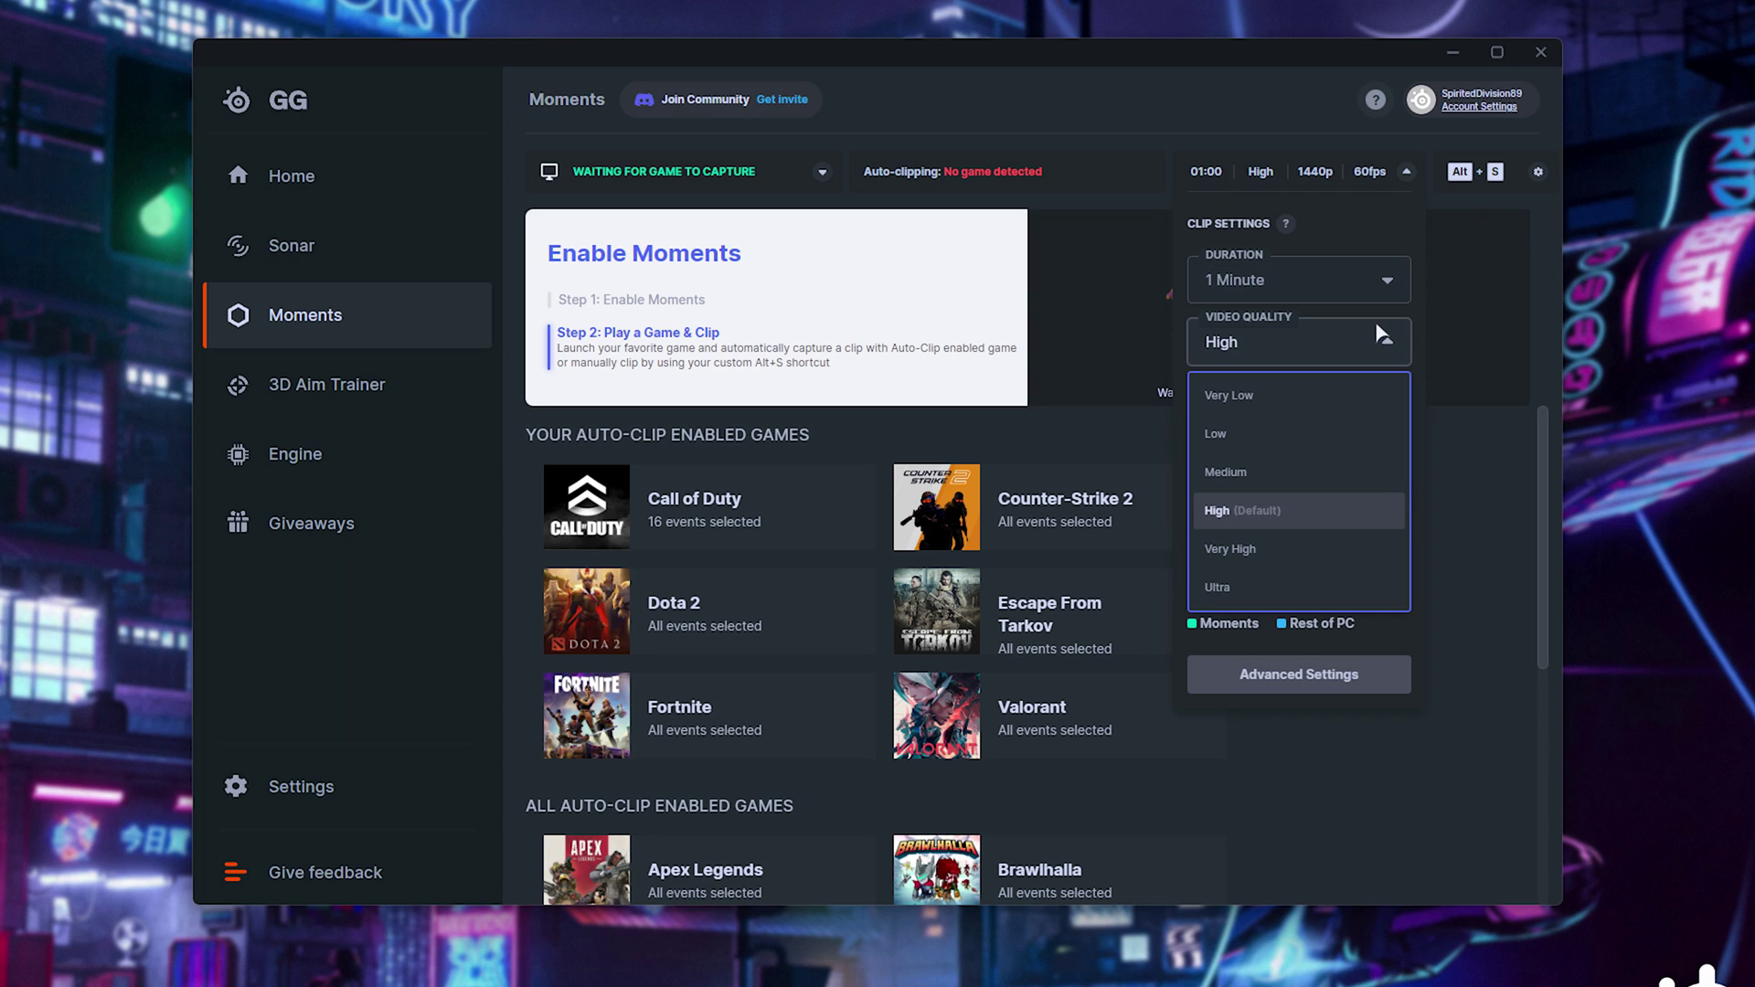
left_click(1341, 333)
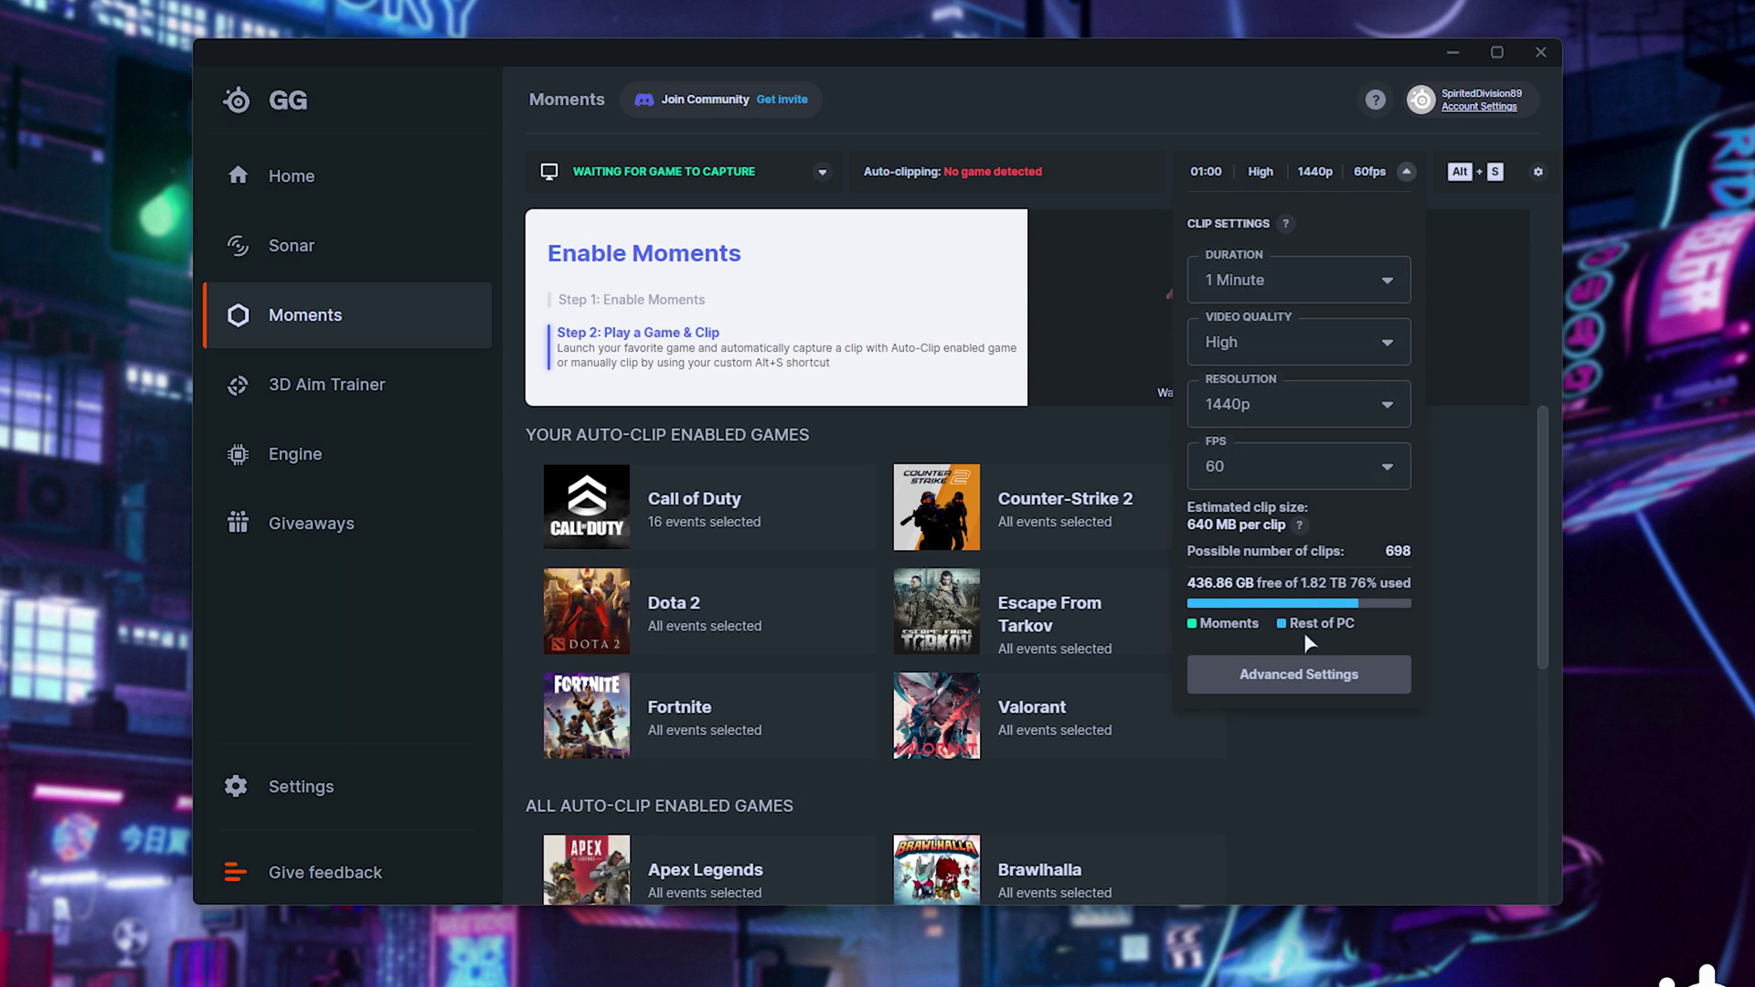
left_click(1300, 679)
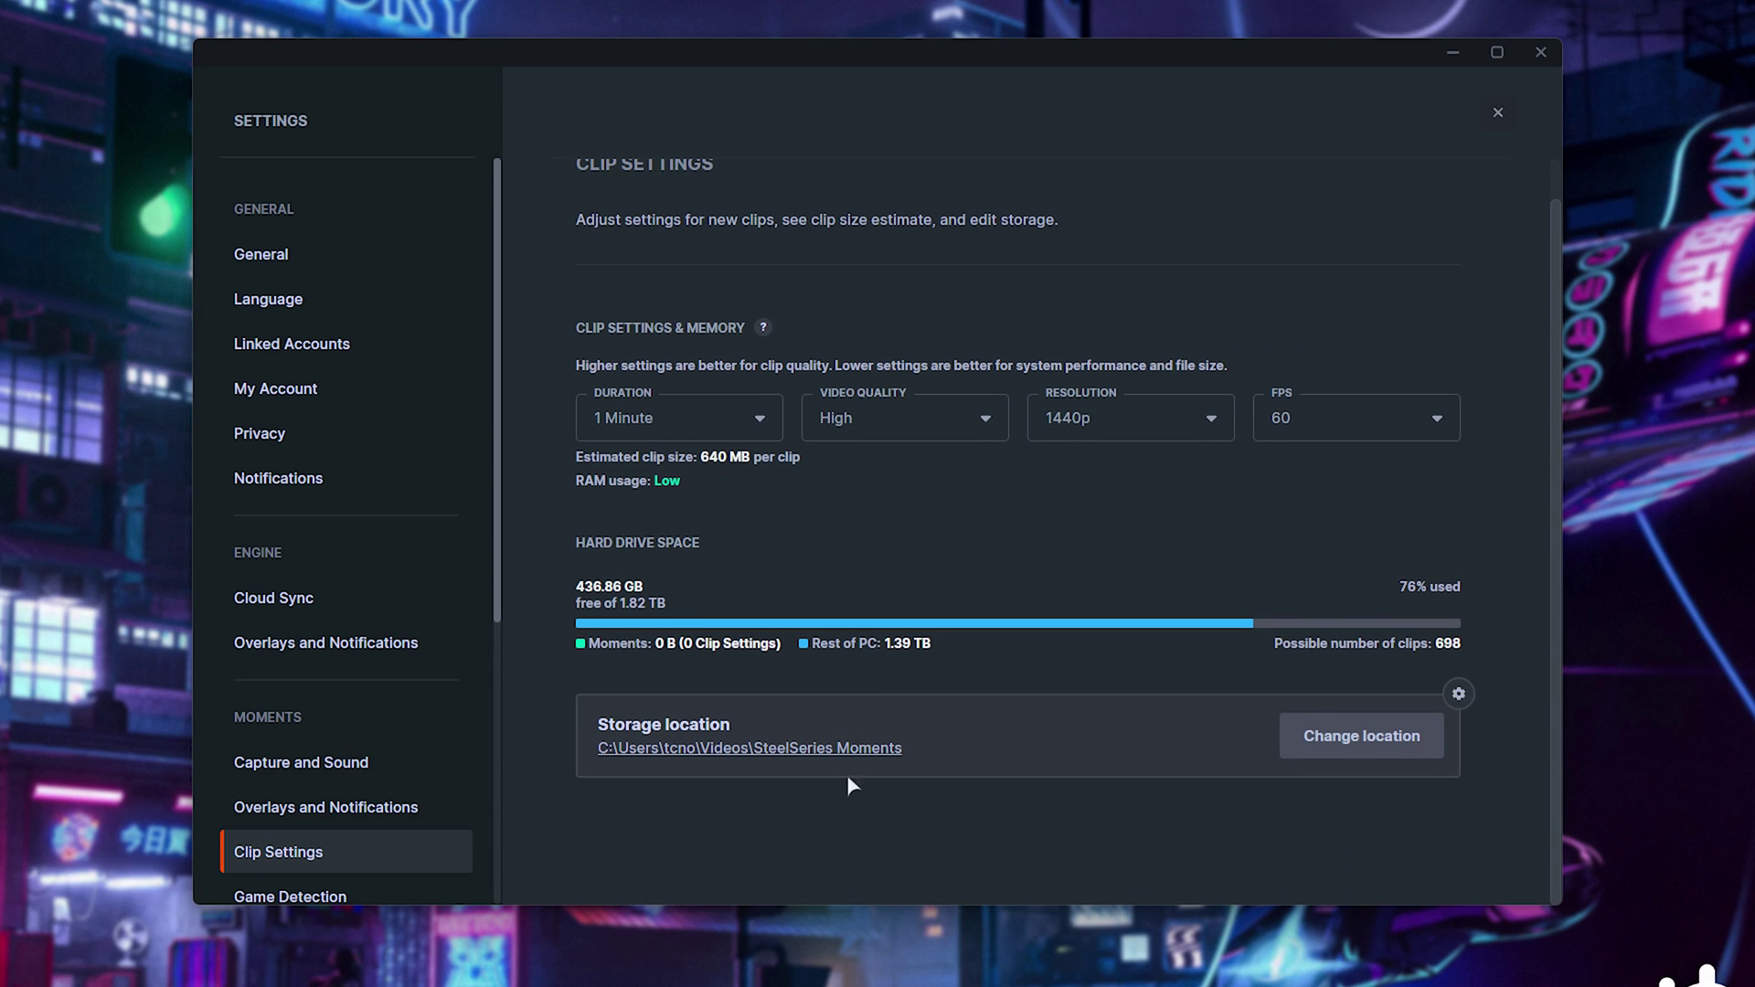
Step: Close the clip settings and bring up the Moments shortcut settings
left_click(1497, 113)
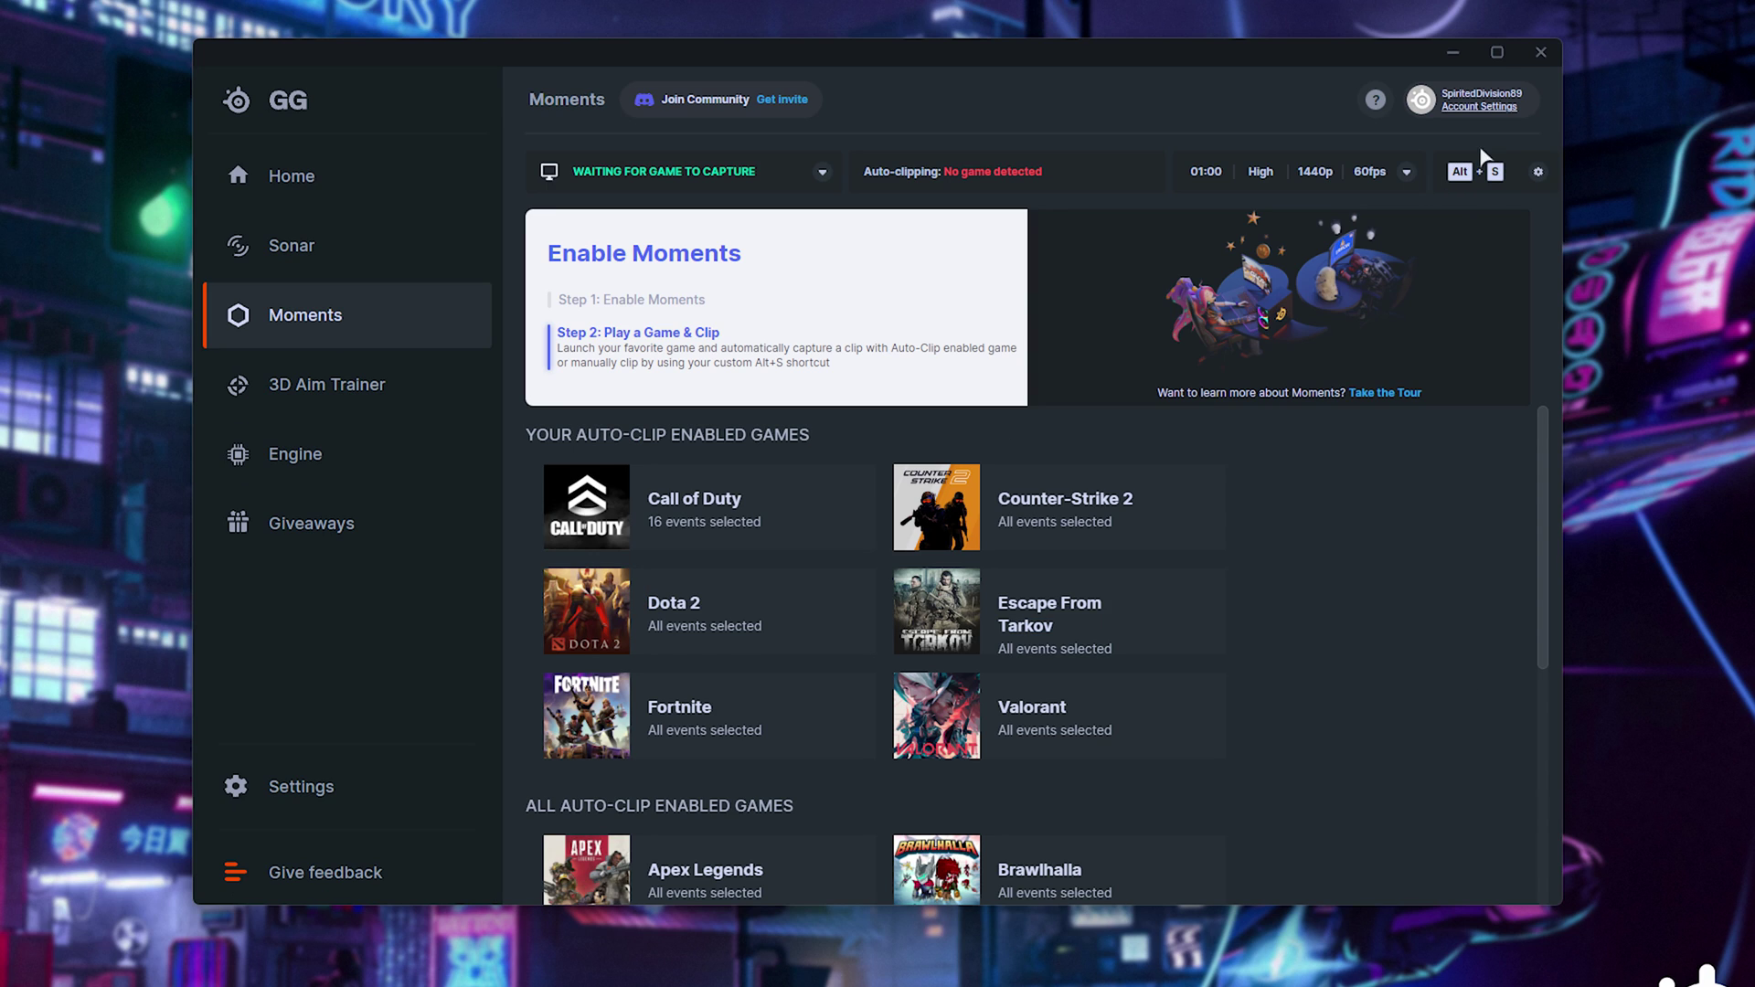
left_click(1537, 171)
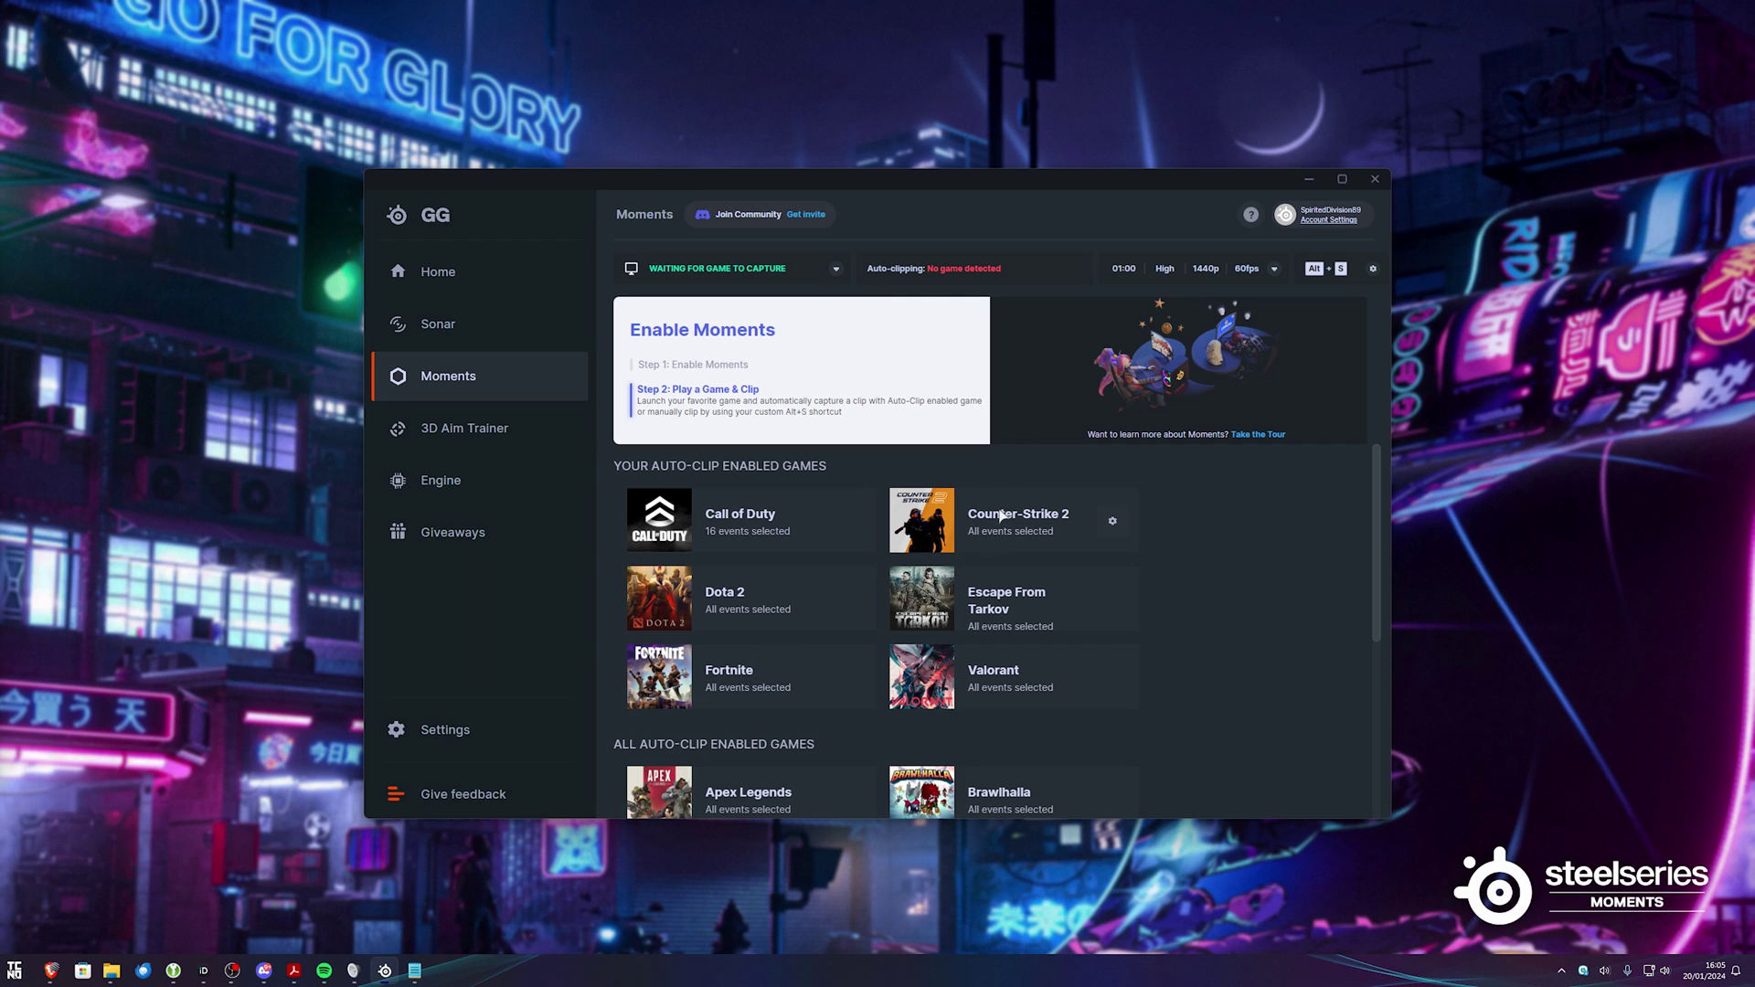
Step: Review the per-game auto-clip events, expanding Call of Duty's list, then close the settings
left_click(847, 519)
scroll(807, 521, "down", 2)
left_click(1279, 560)
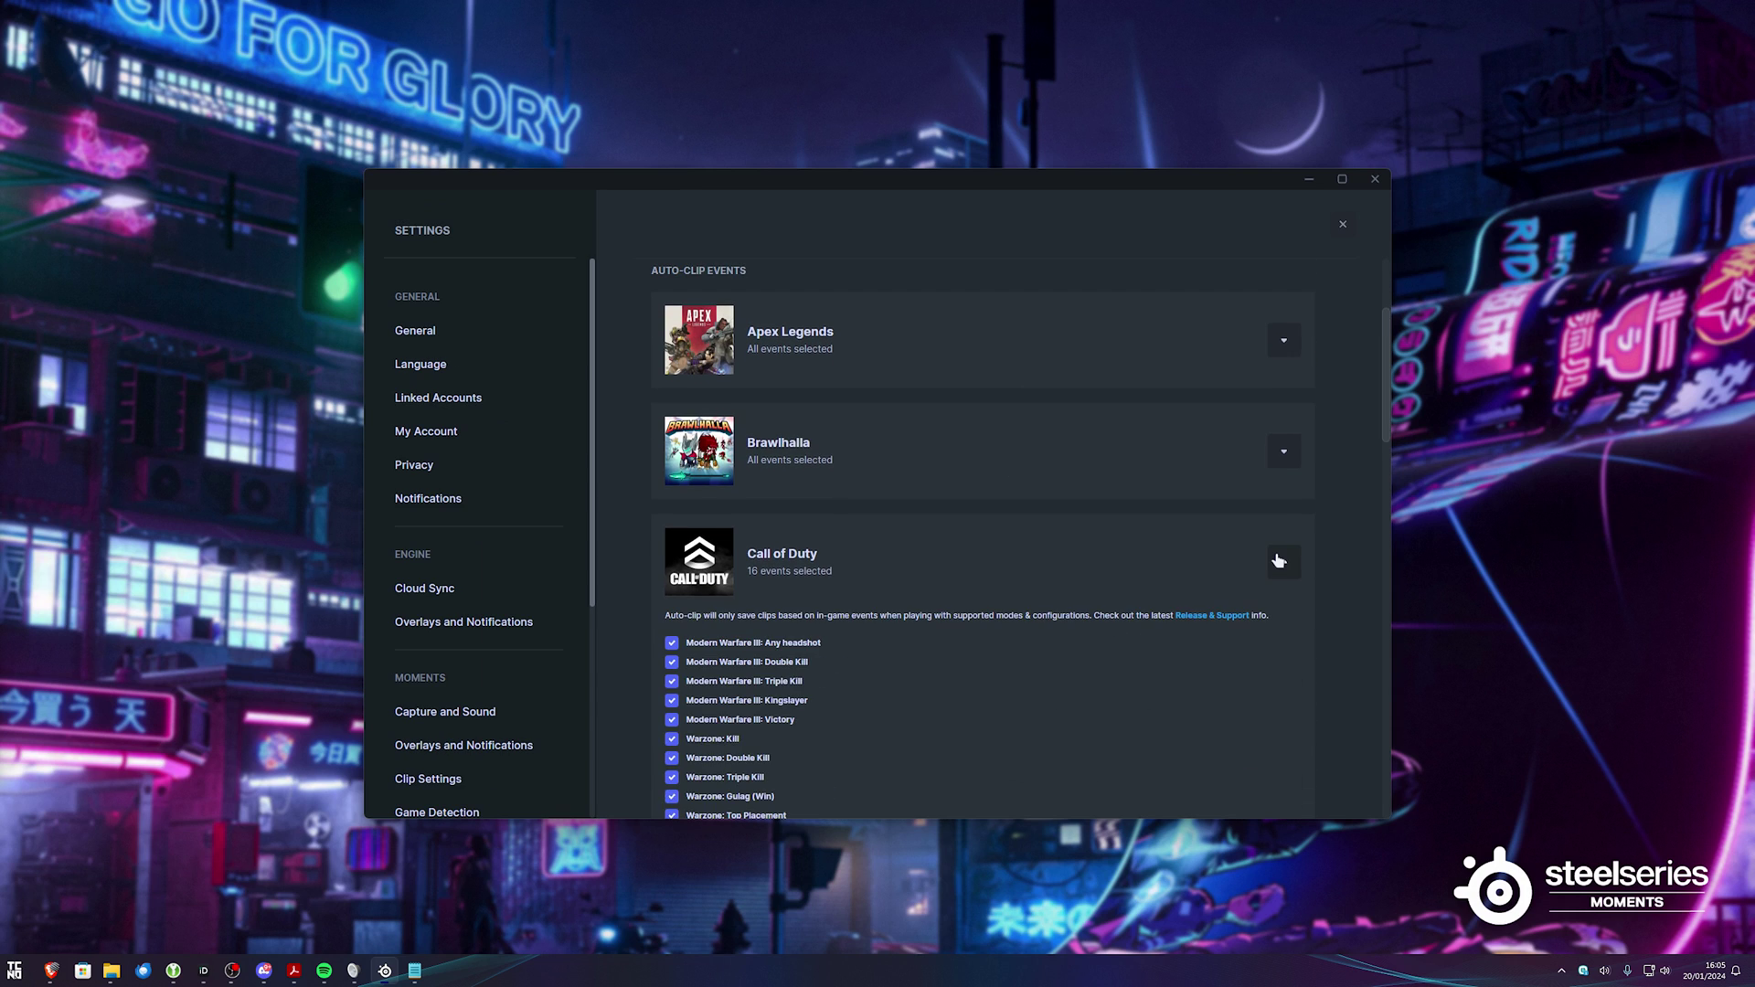
scroll(1277, 566, "down", 3)
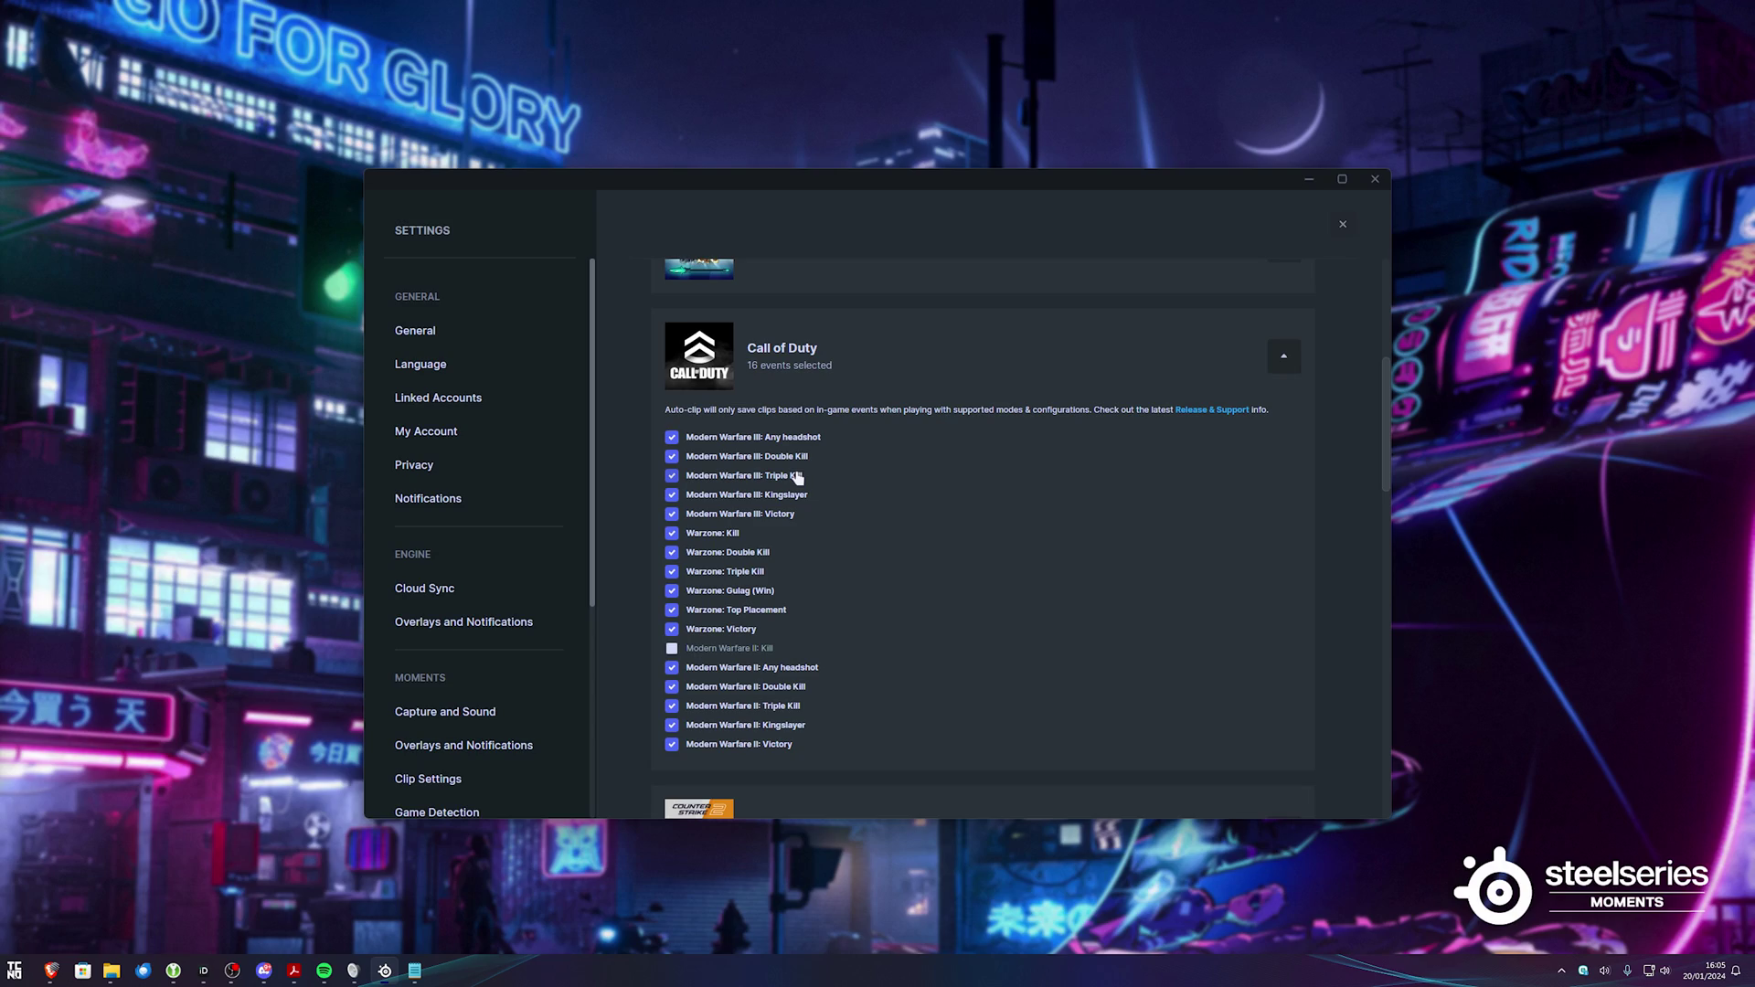
left_click(1343, 224)
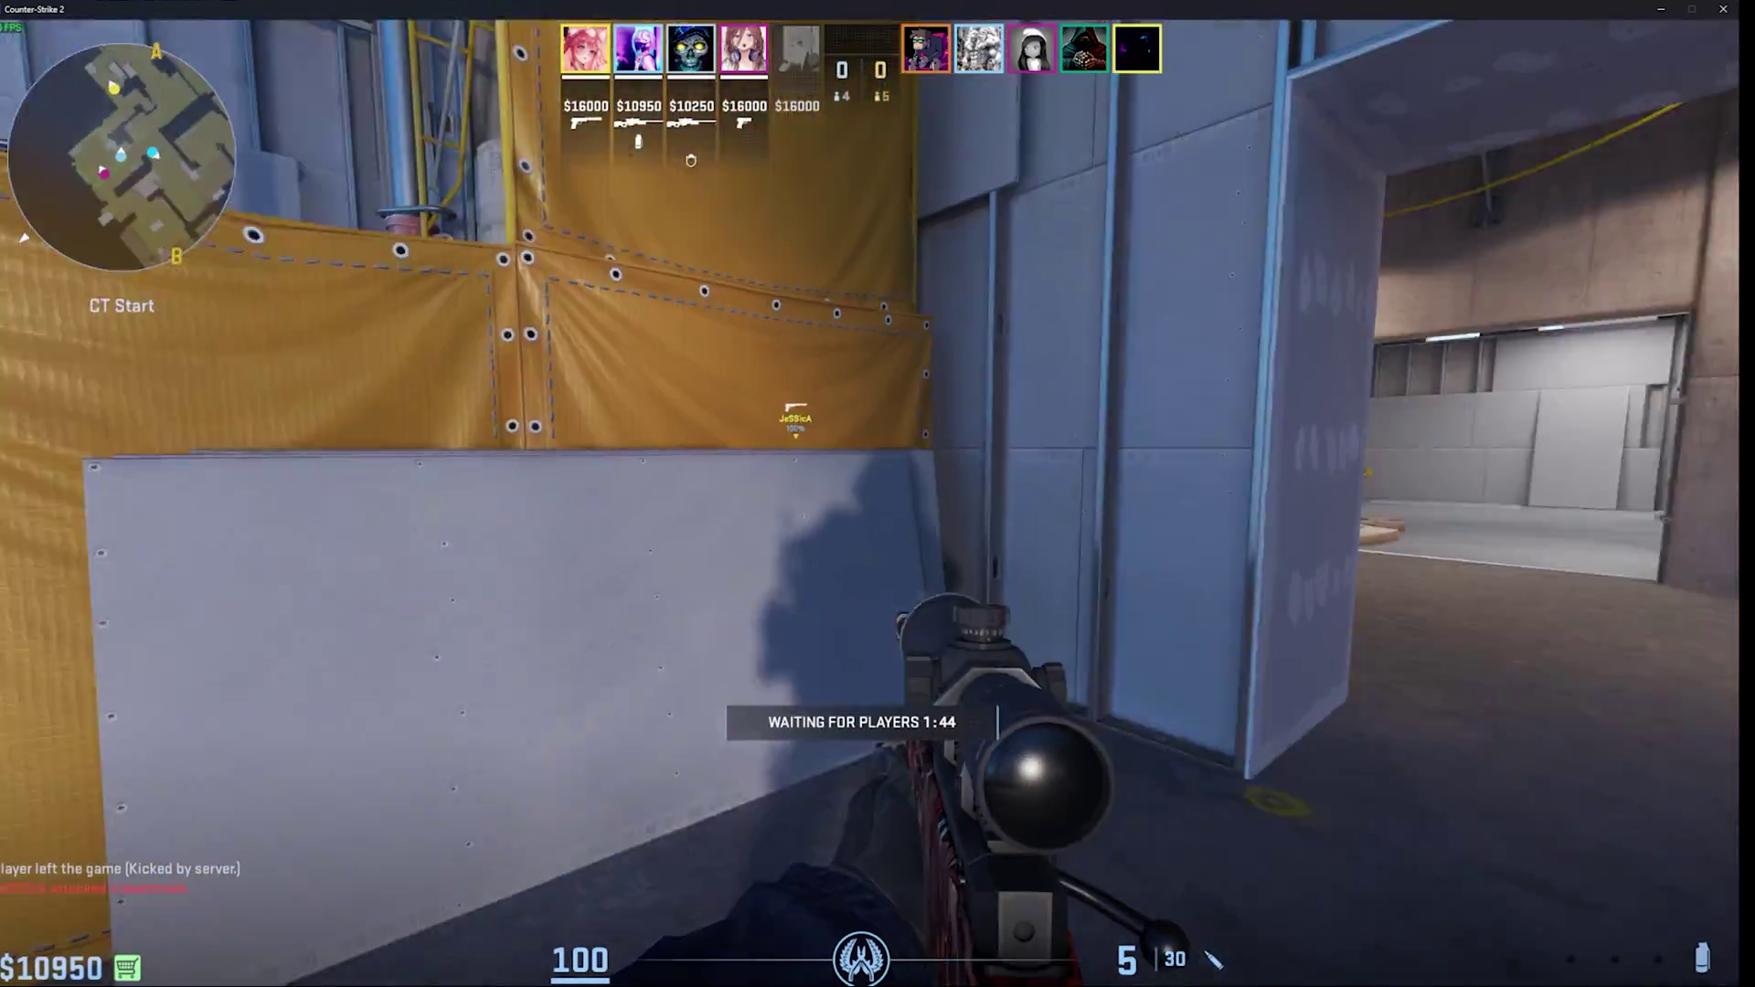
Step: Advance toward the doorway, swap from knife to rifle and shoot the enemy on the ramp
key("3")
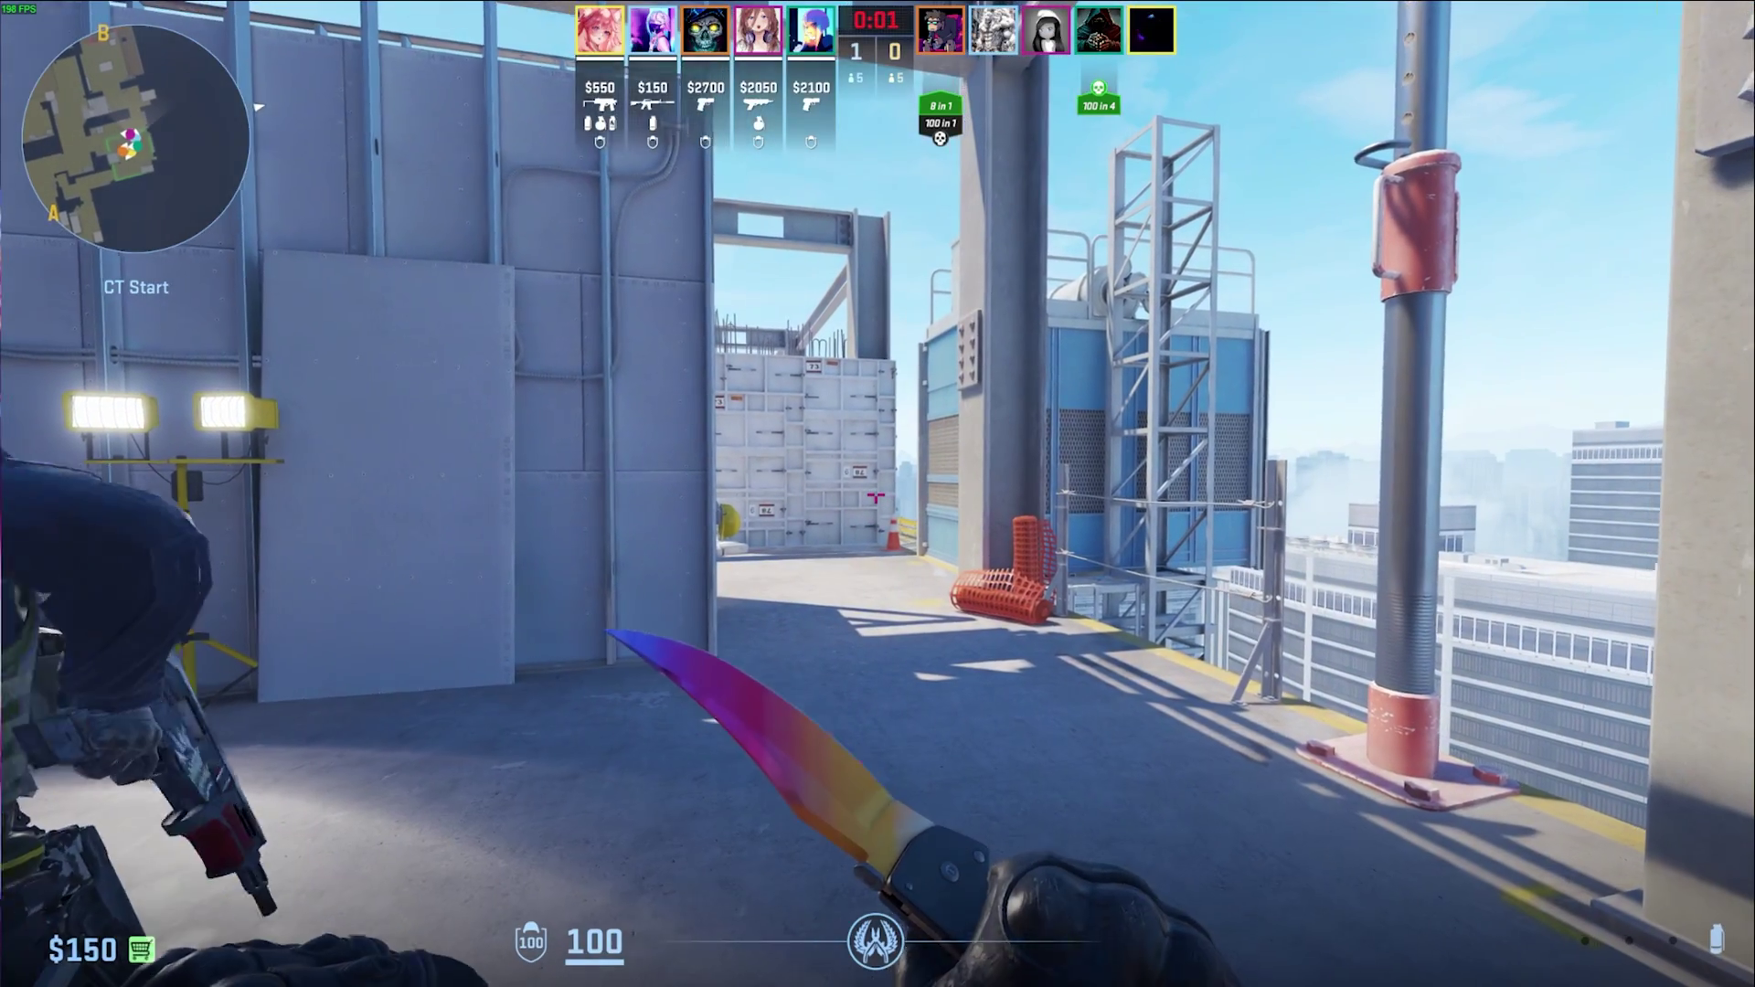
key("w")
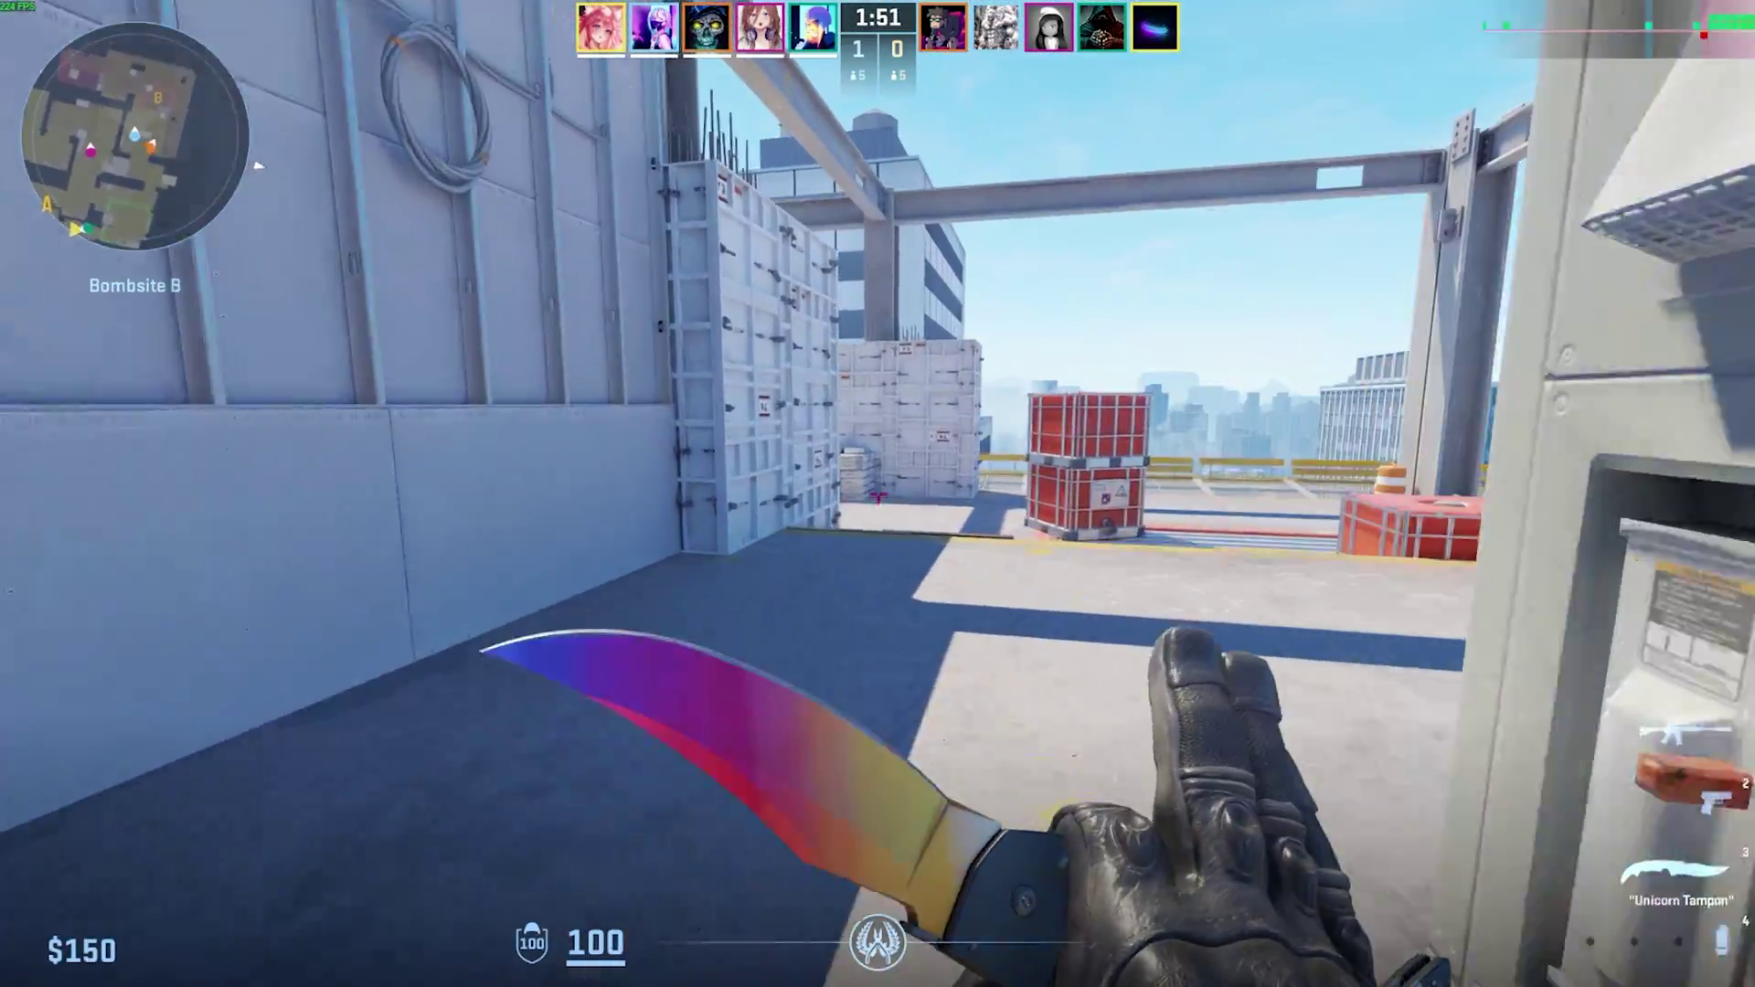
key("1")
key("w")
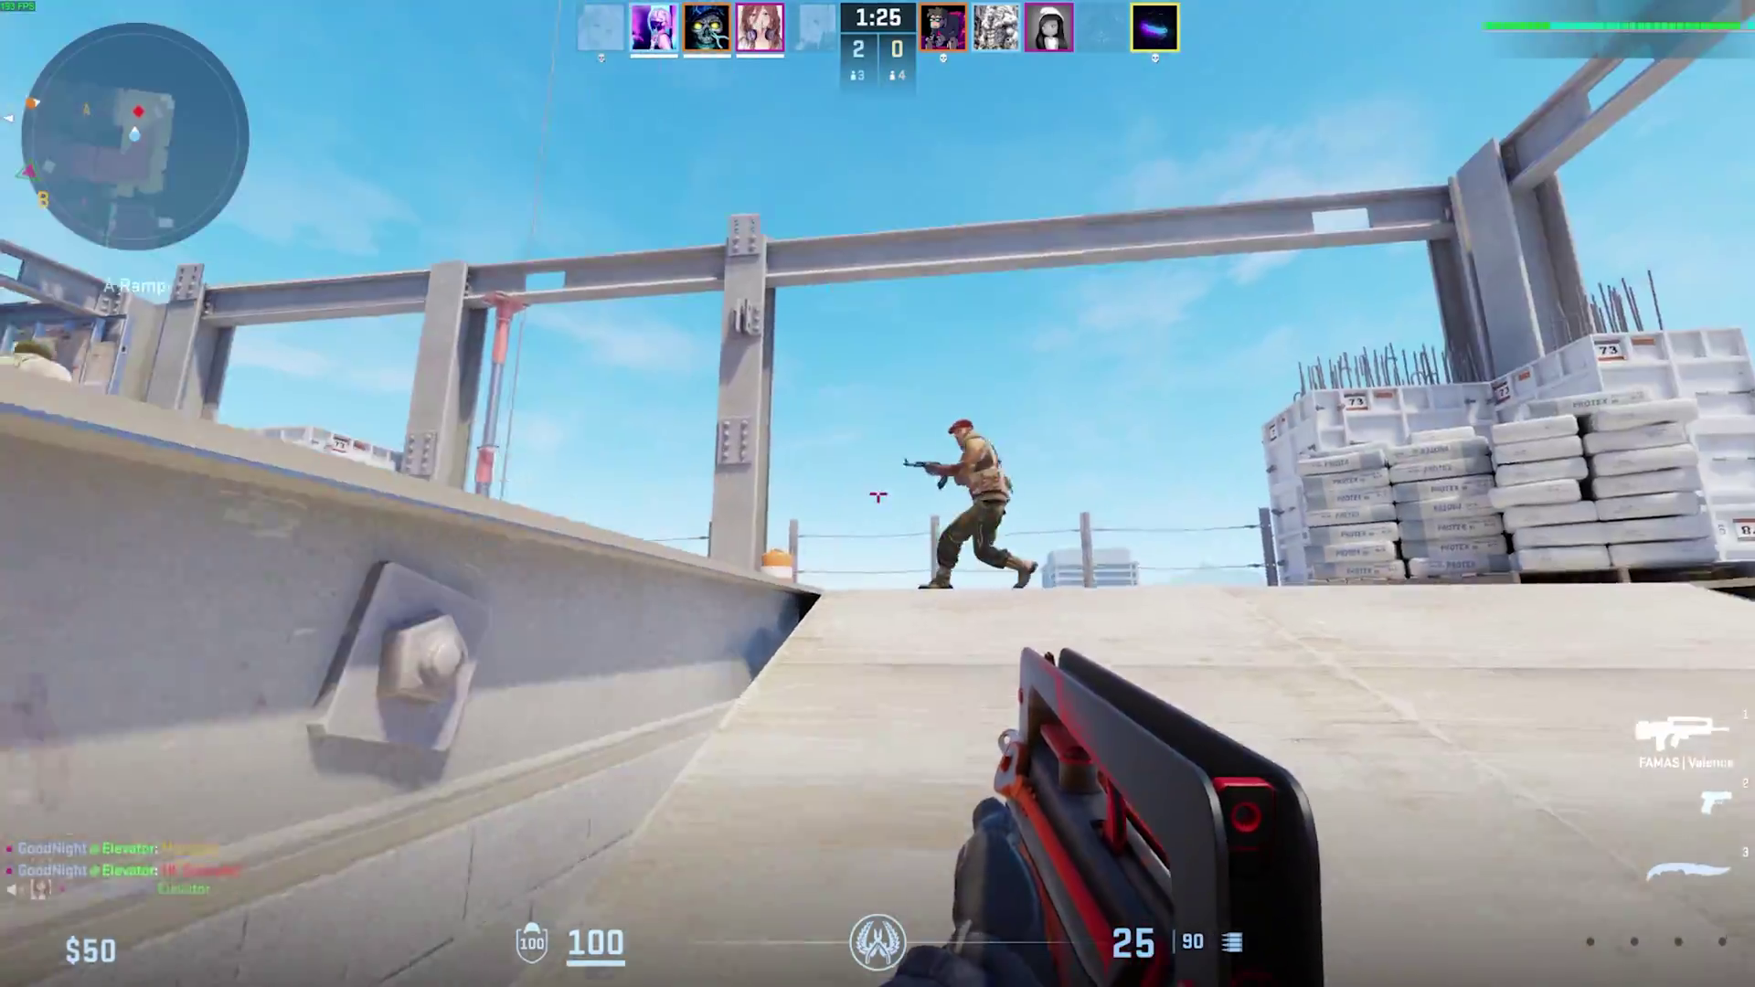
left_click(878, 496)
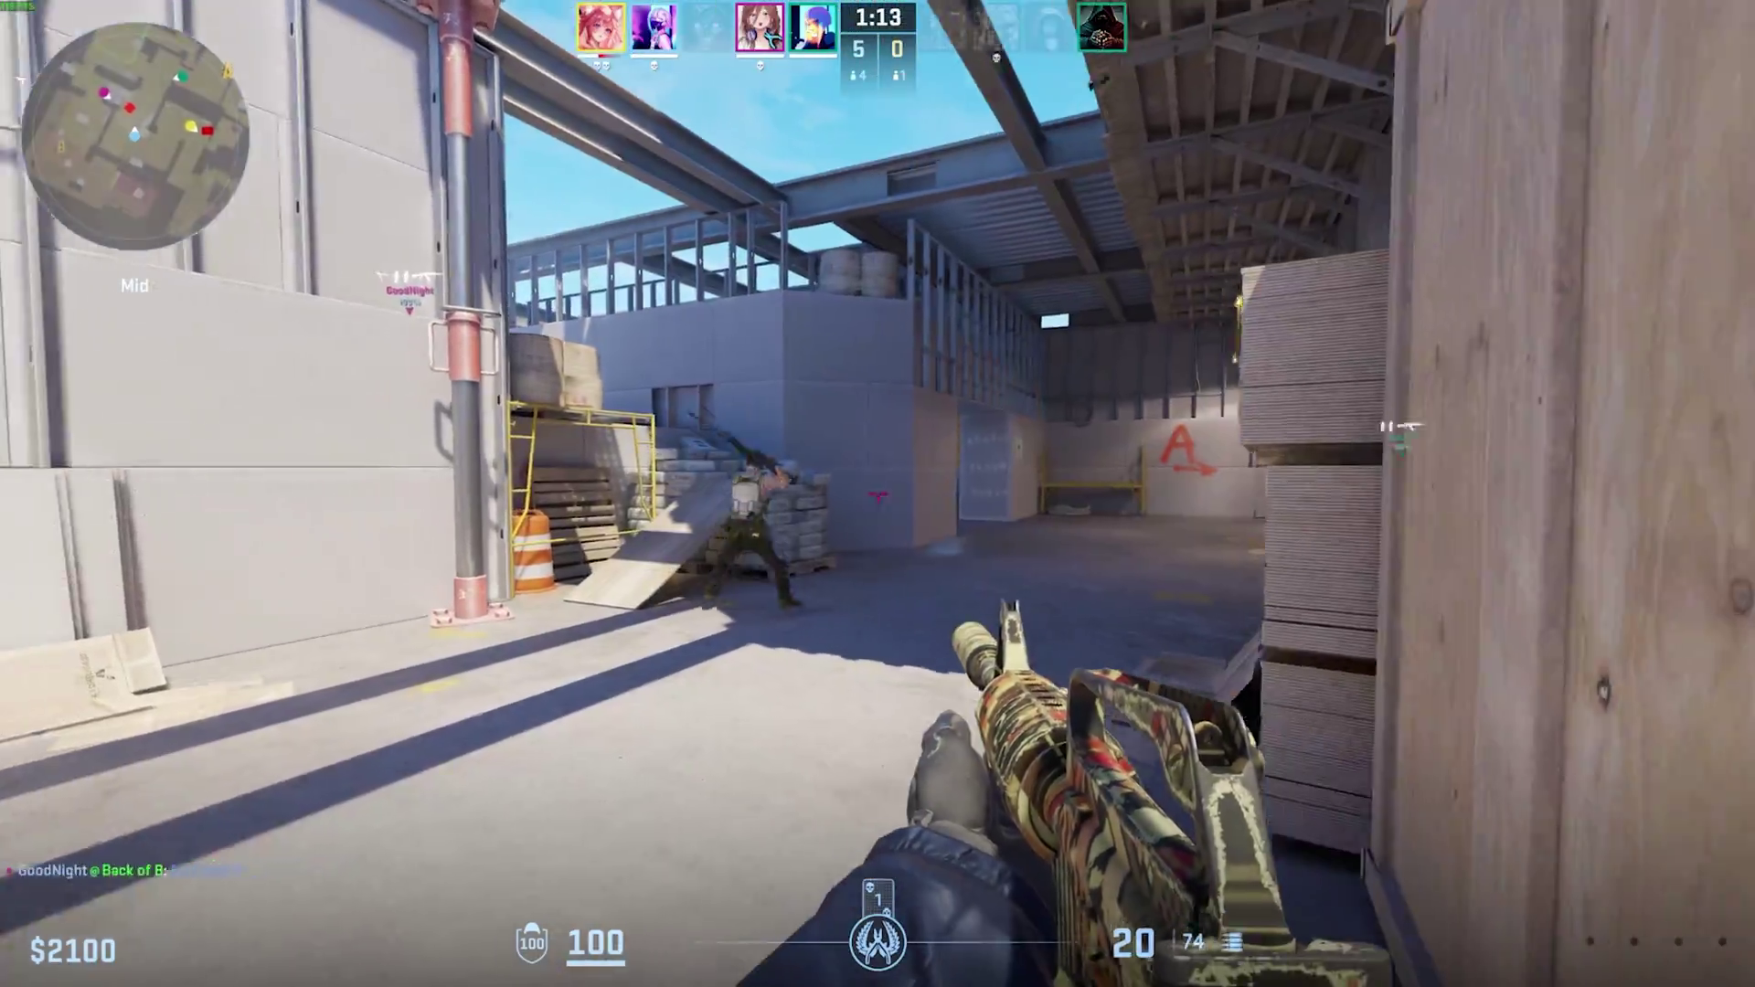
Step: Knife the enemy sniper, then move from Mid to B Platform and on from CT Start
key("3")
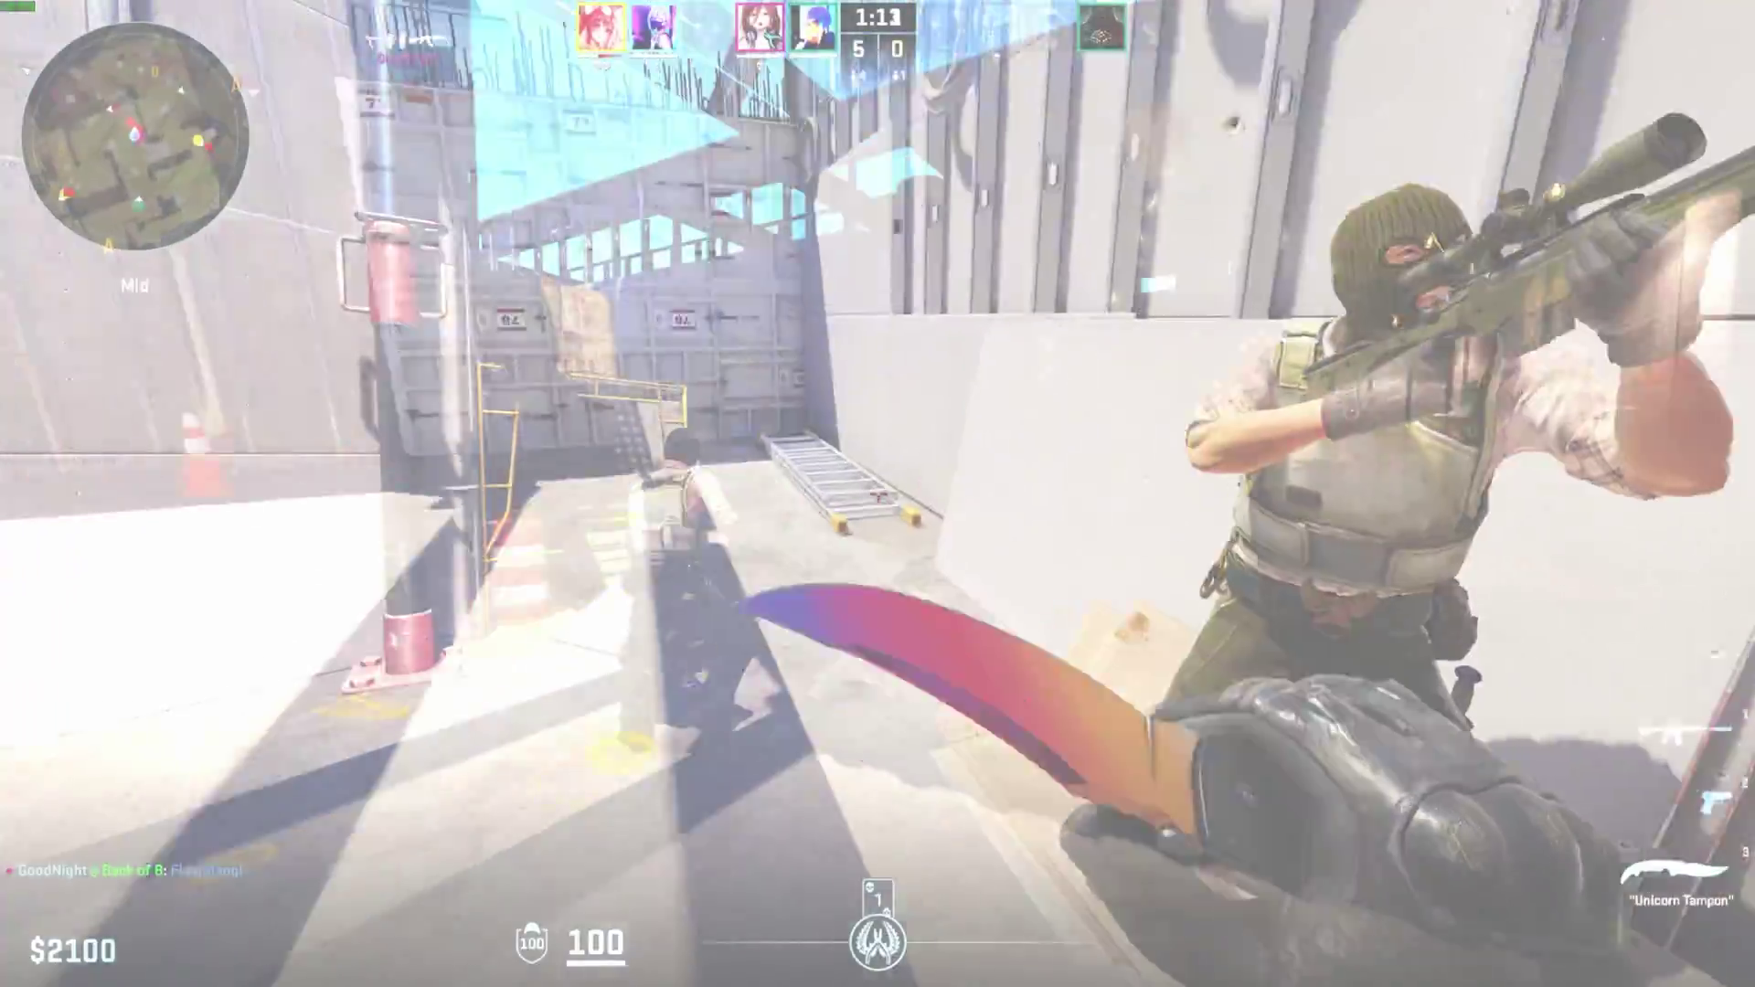
left_click(878, 494)
key("1")
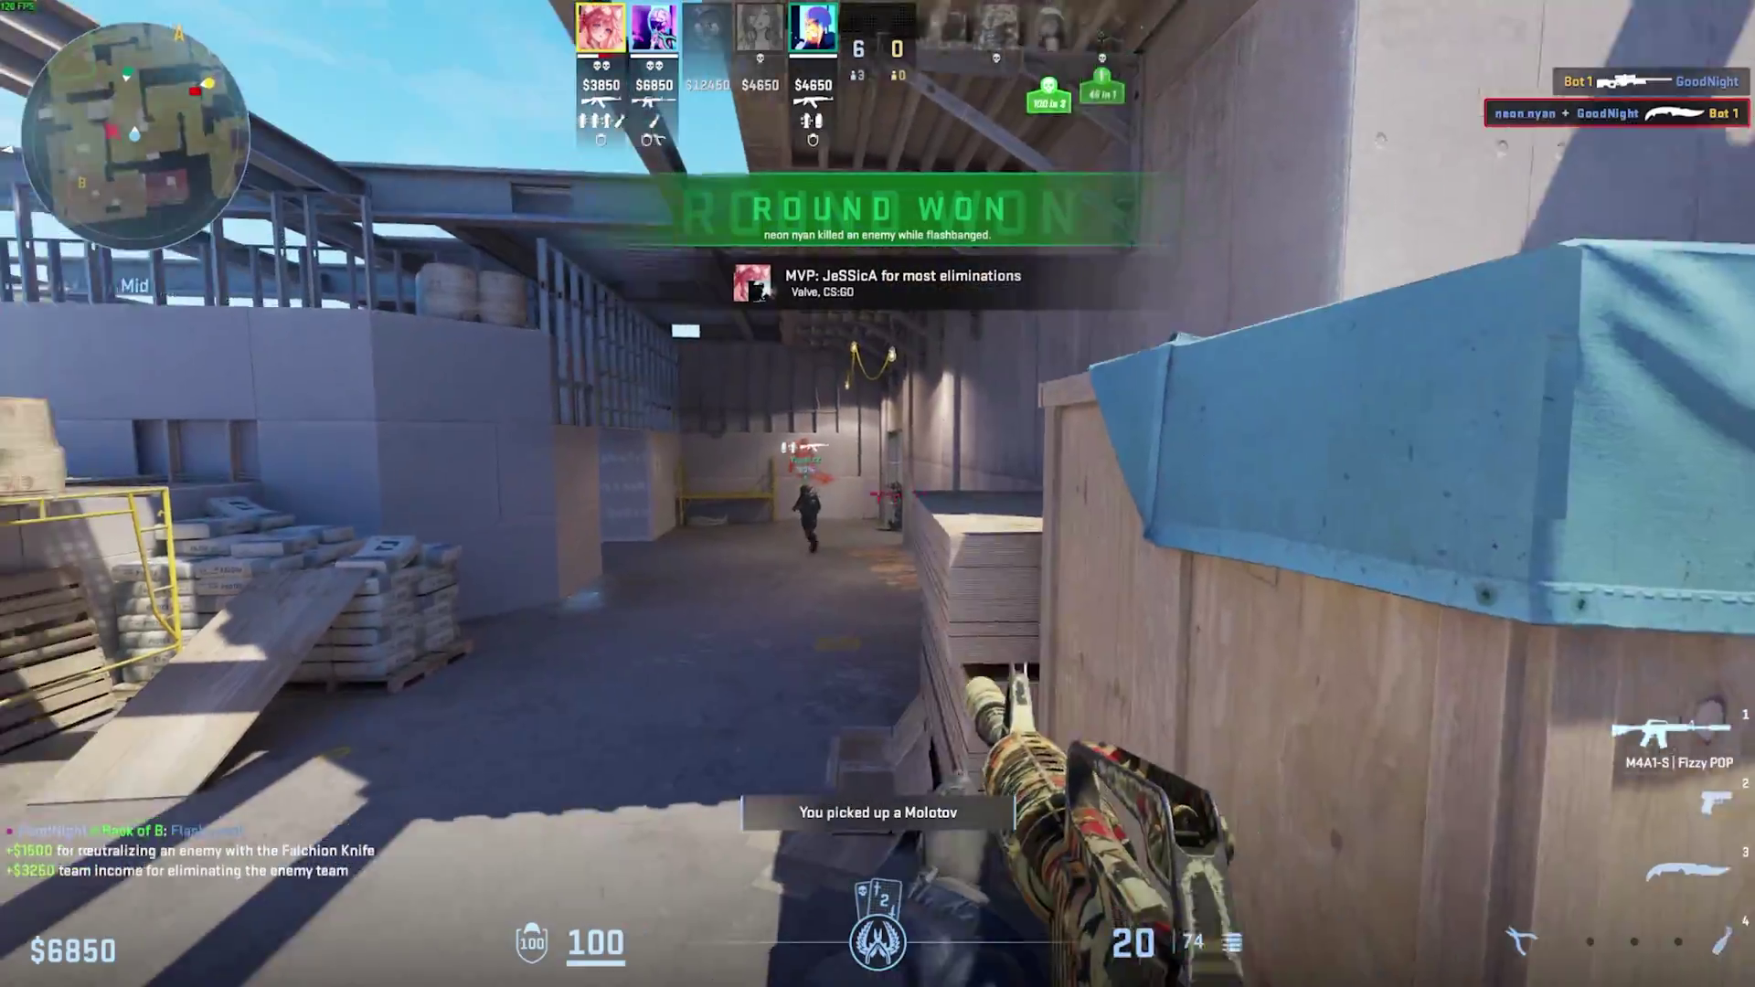
key("w")
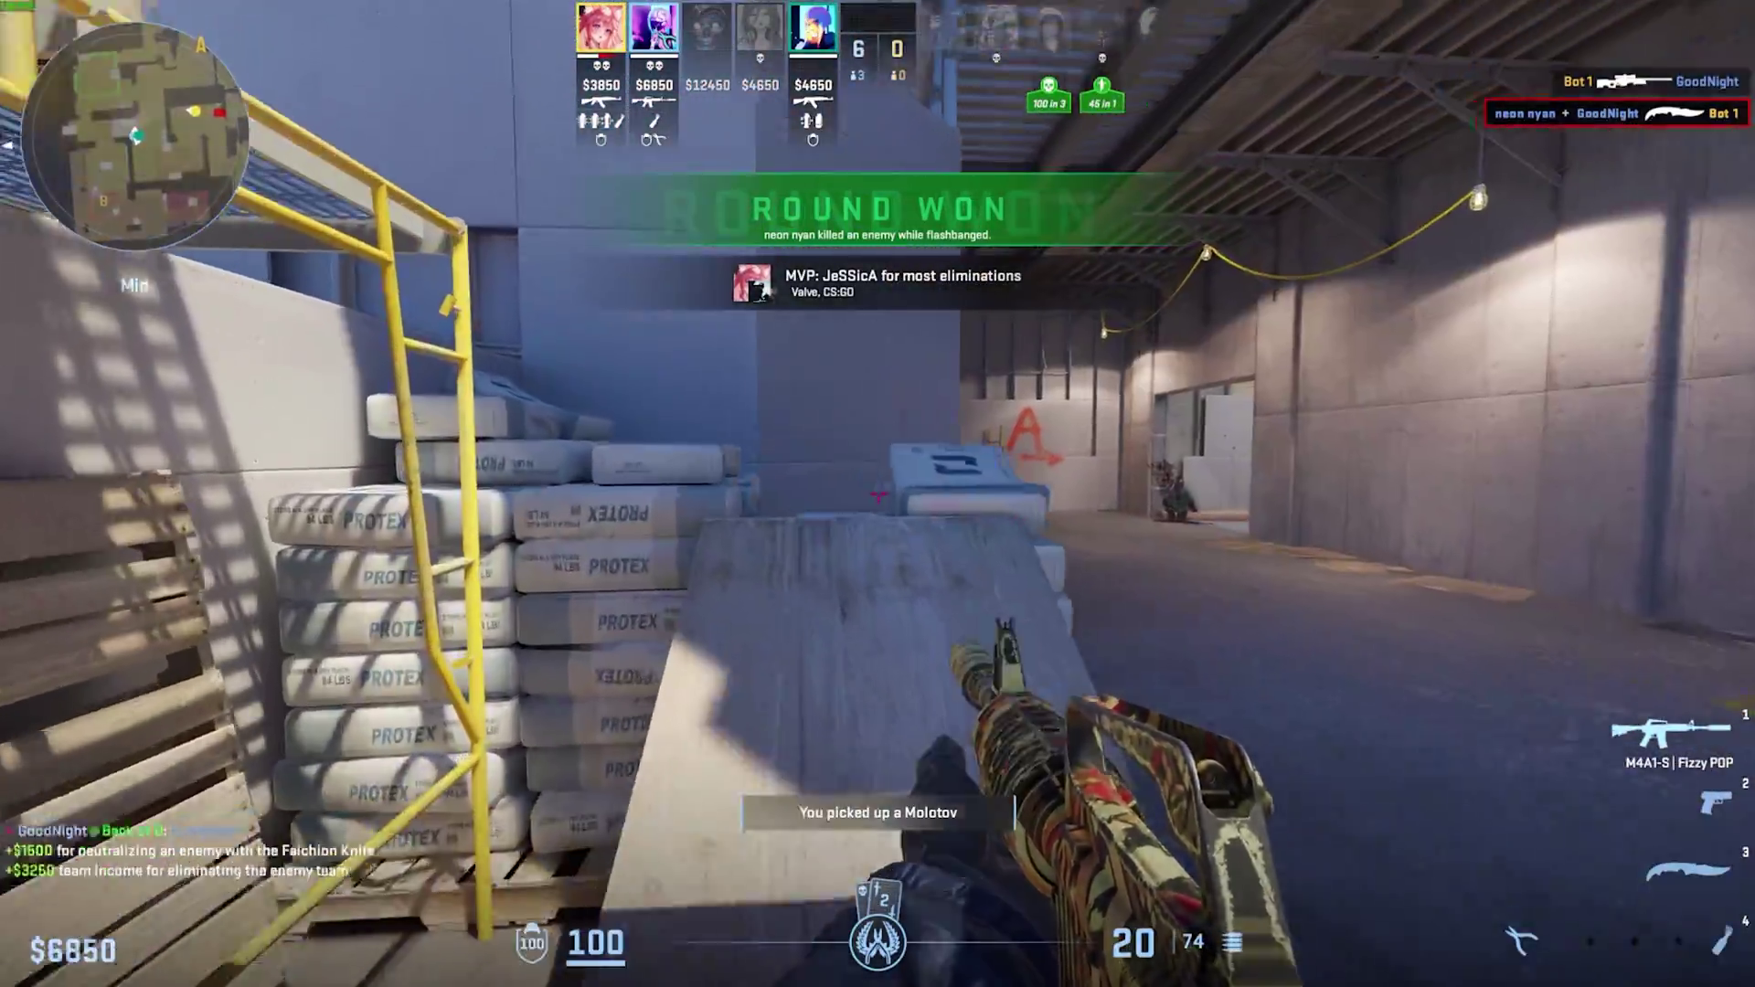
key("w")
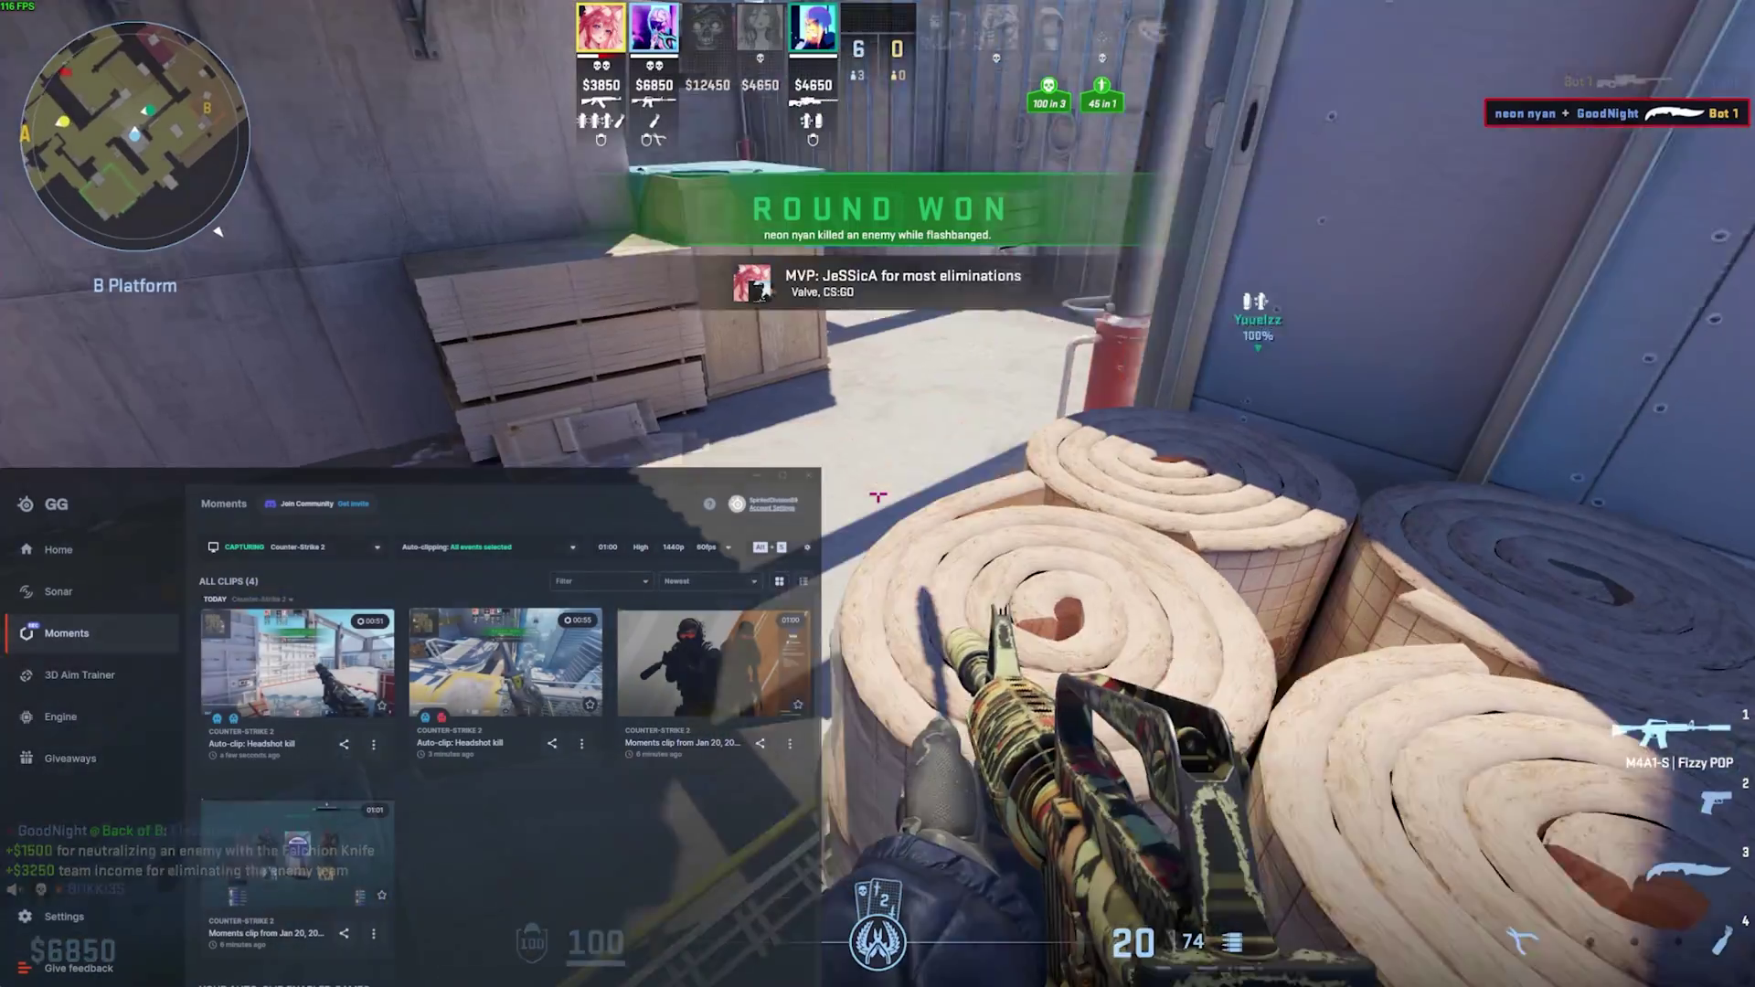
key("3")
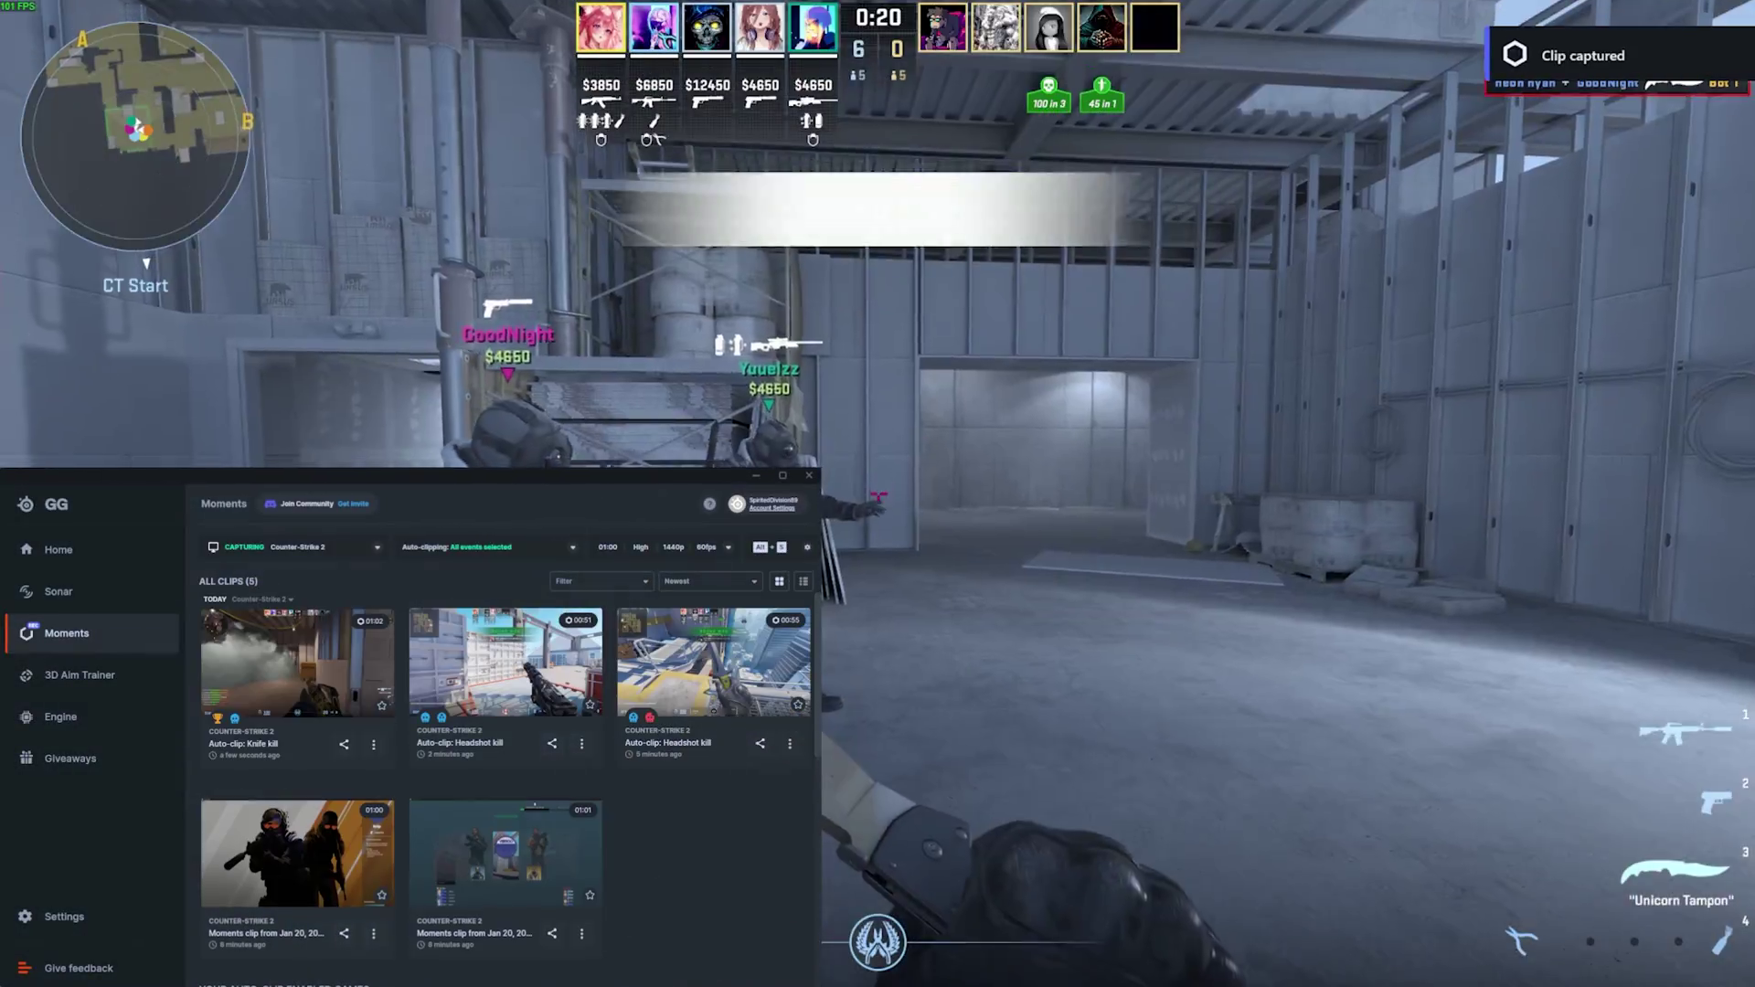
key("w")
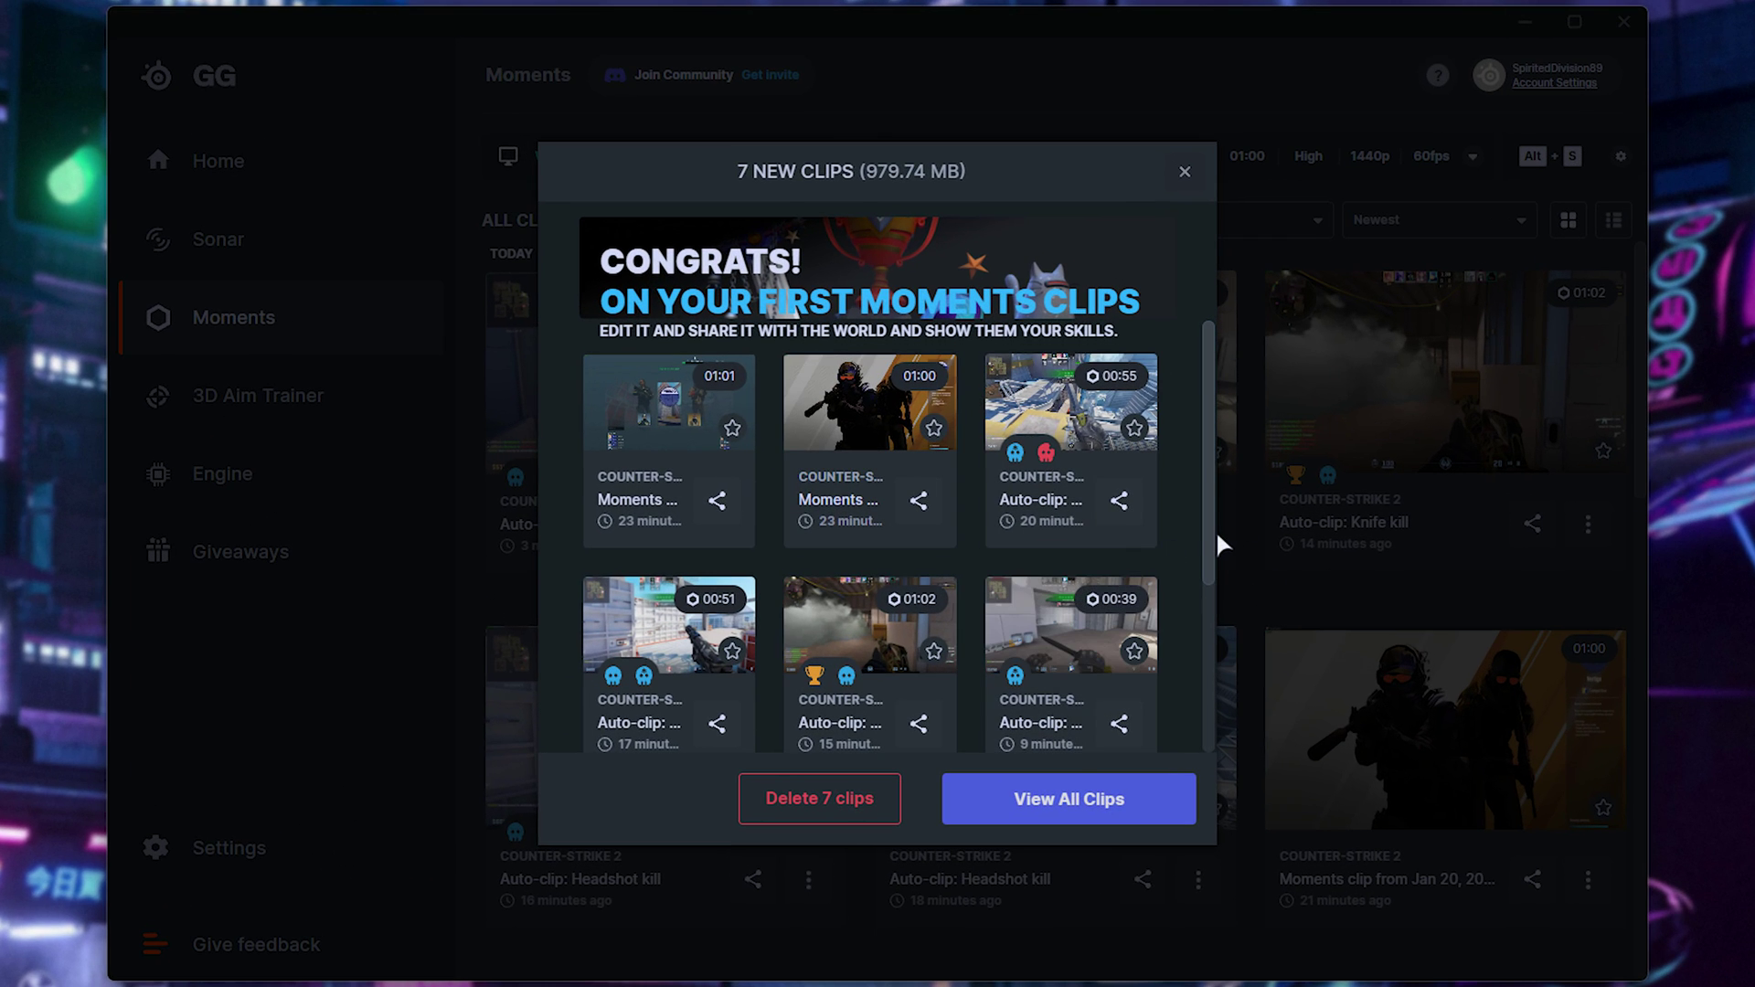
Step: Dismiss the new clips notice, browse all clips and open the 'Auto-clip: Headshot kill' clip
scroll(1213, 549, "down", 3)
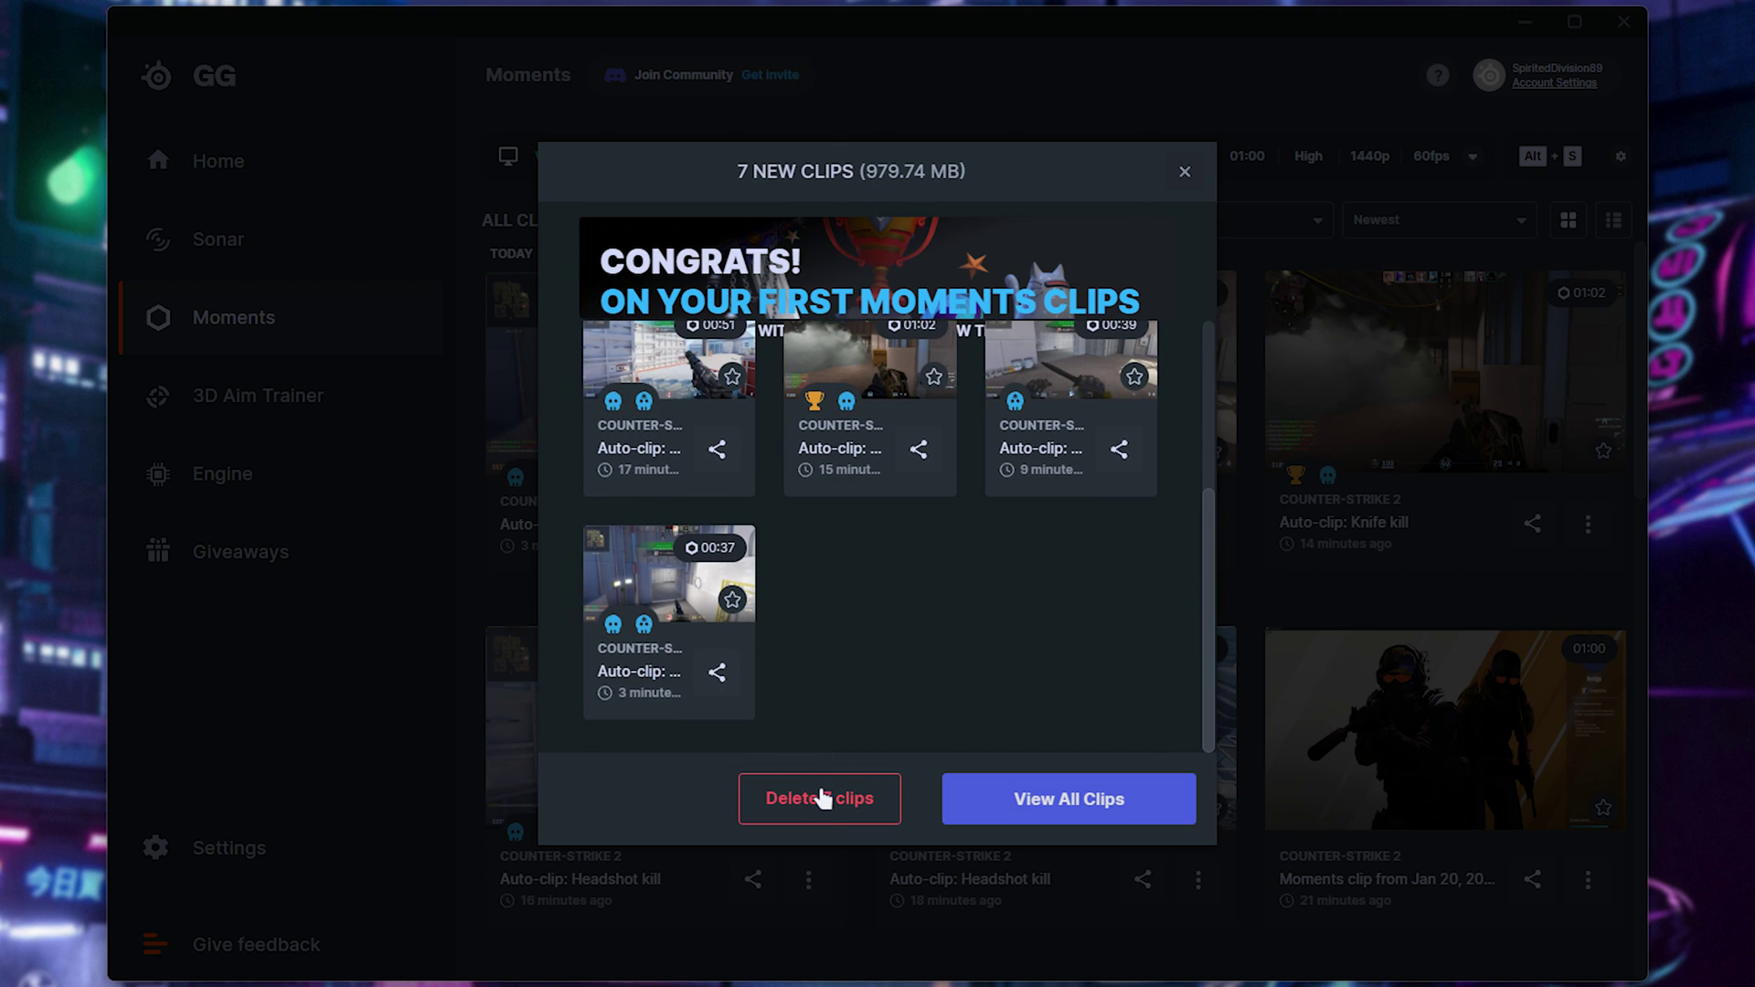
left_click(1101, 799)
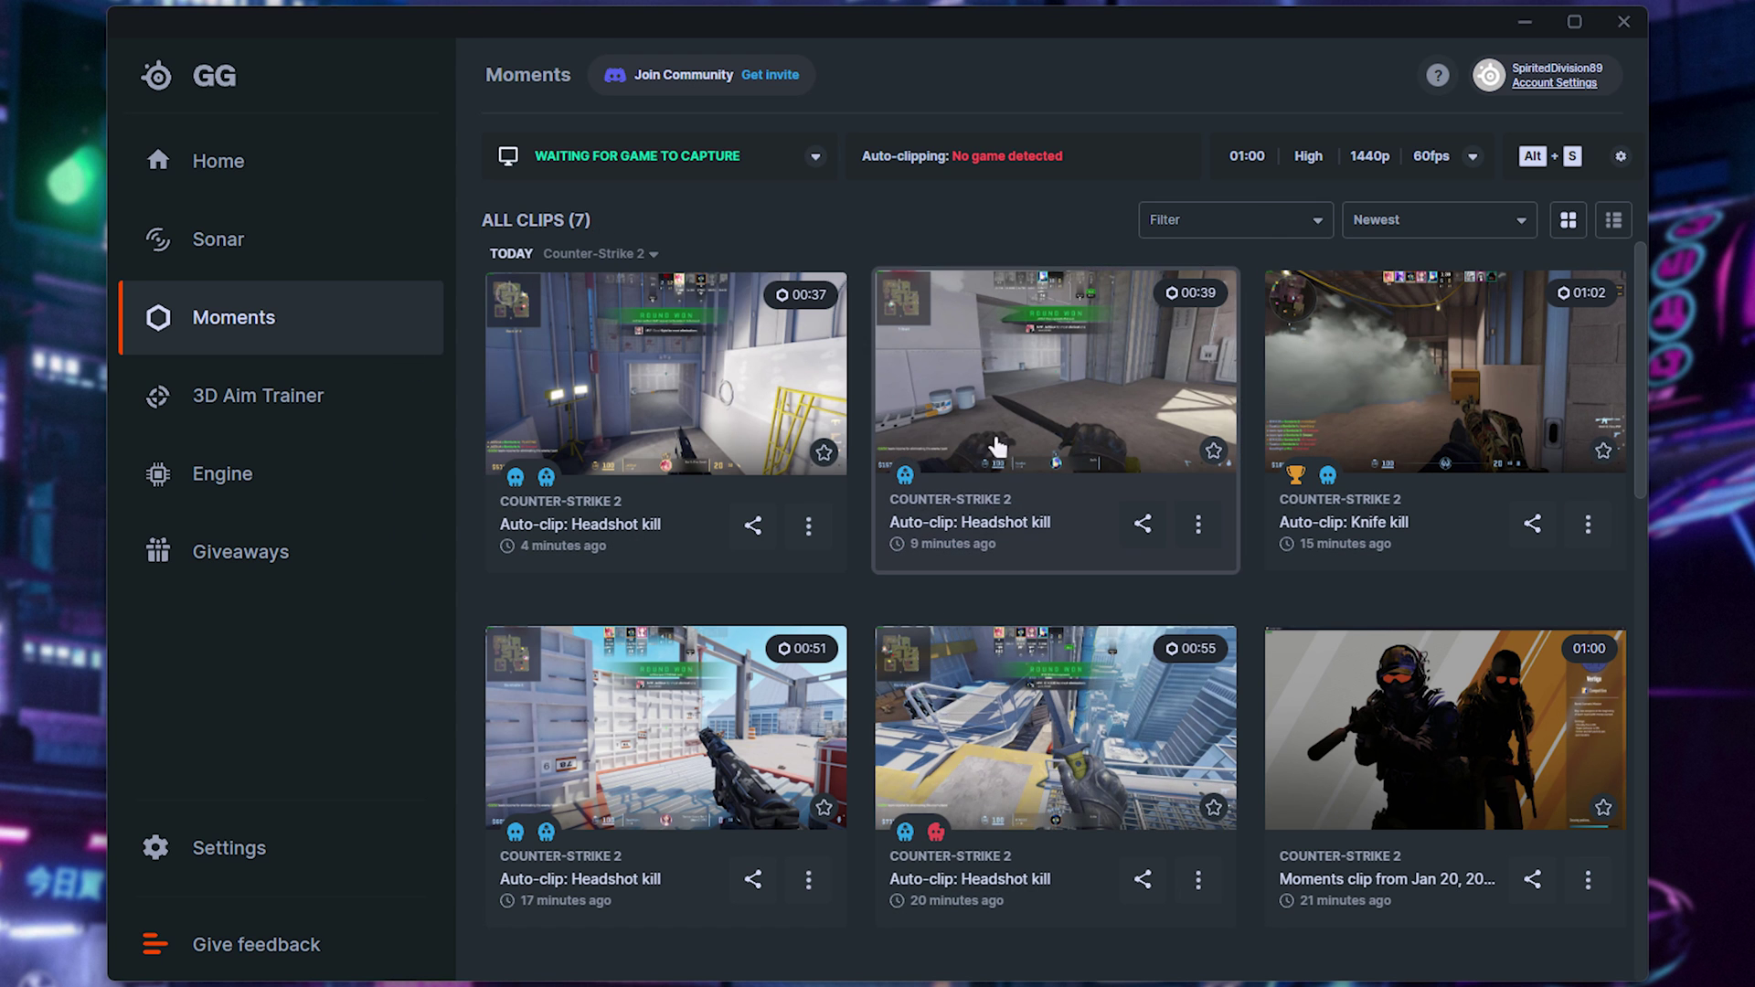
scroll(1023, 455, "down", 5)
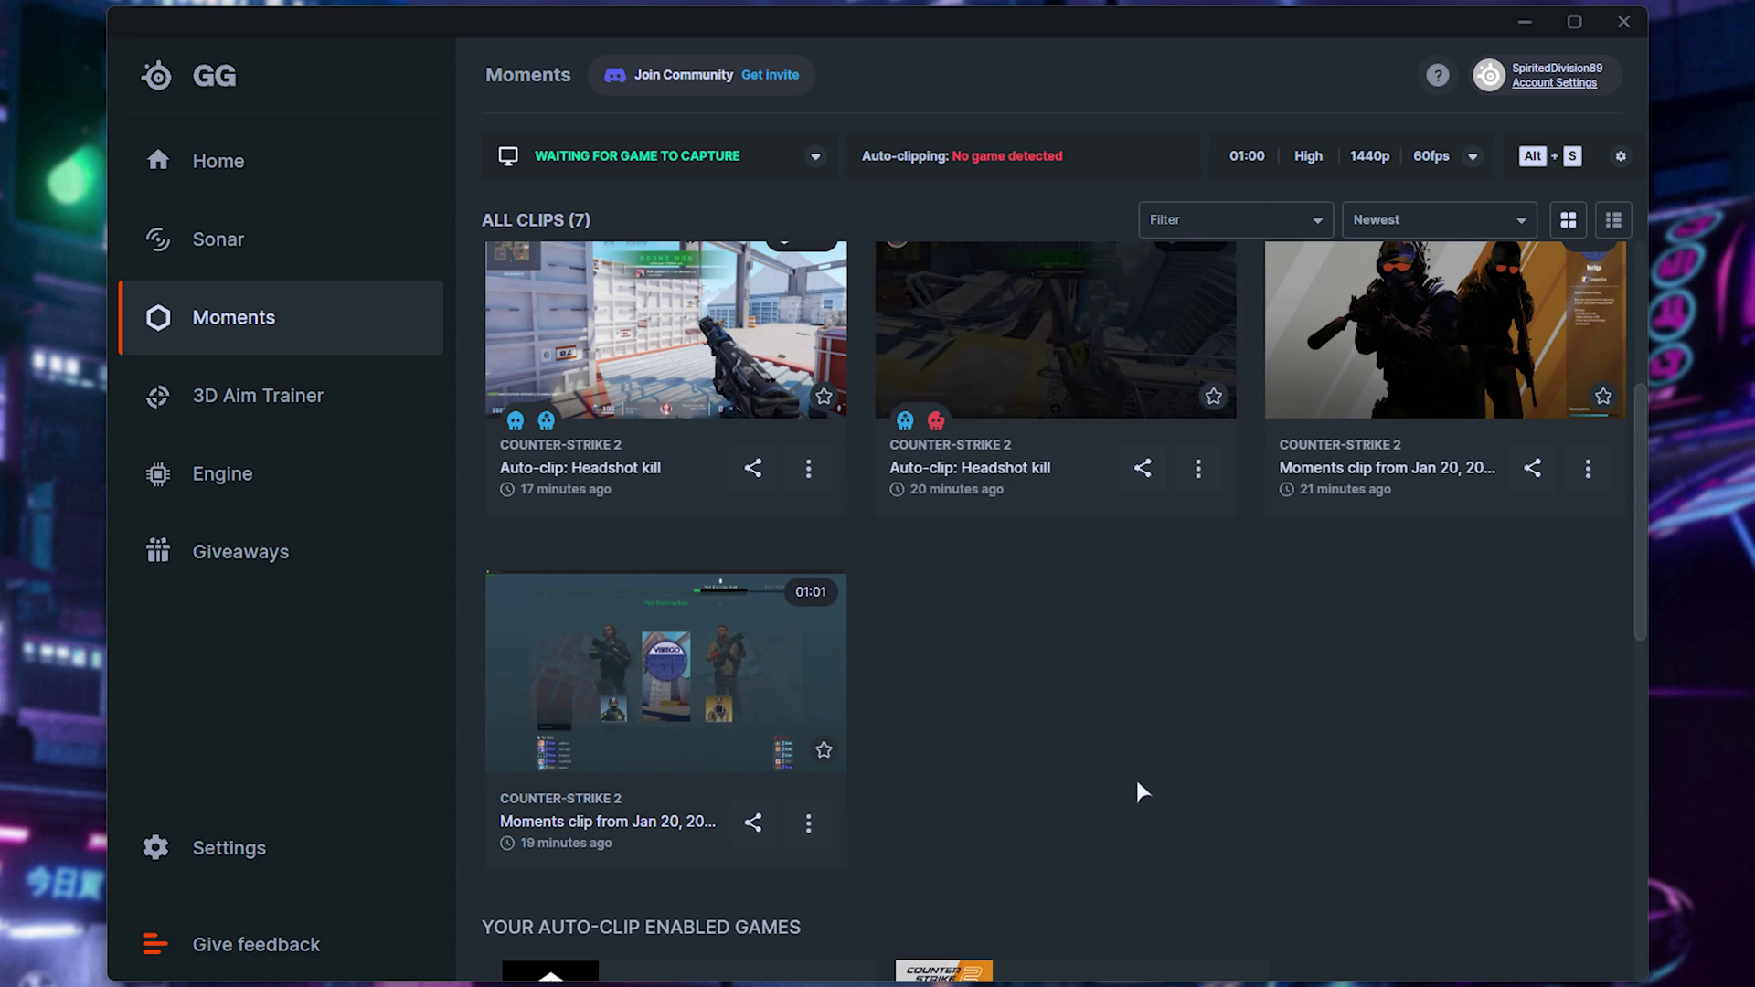
scroll(1136, 776, "up", 2)
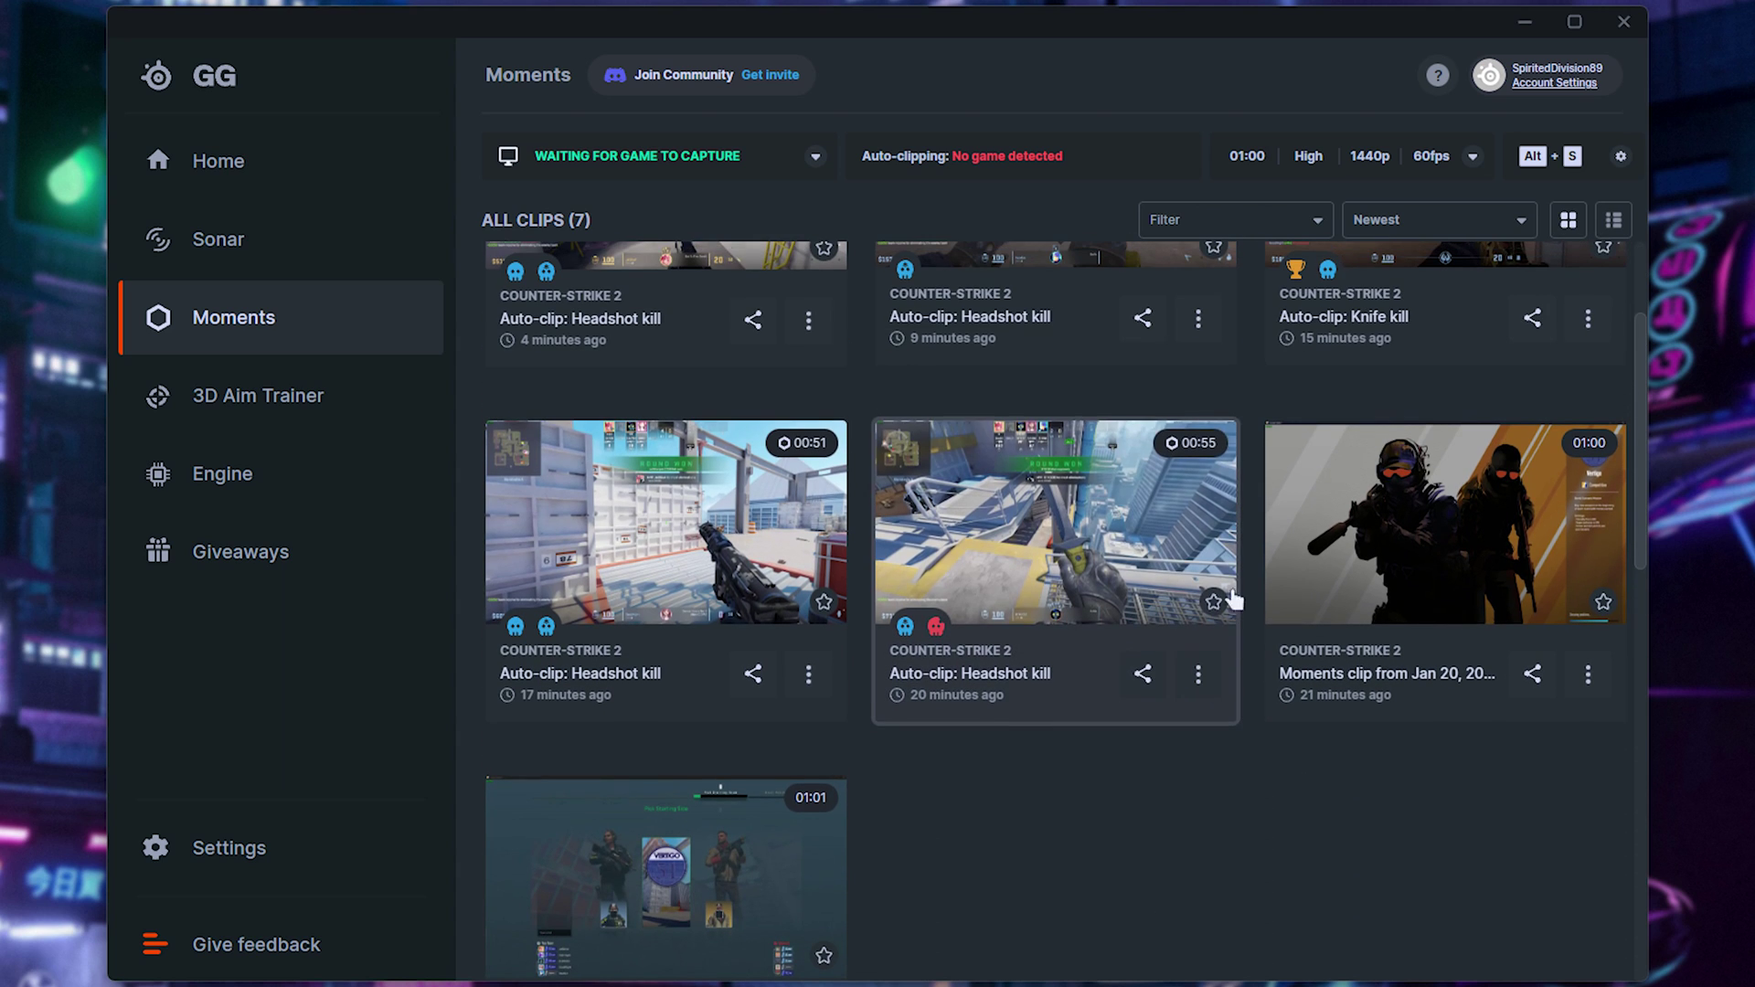
left_click(1040, 532)
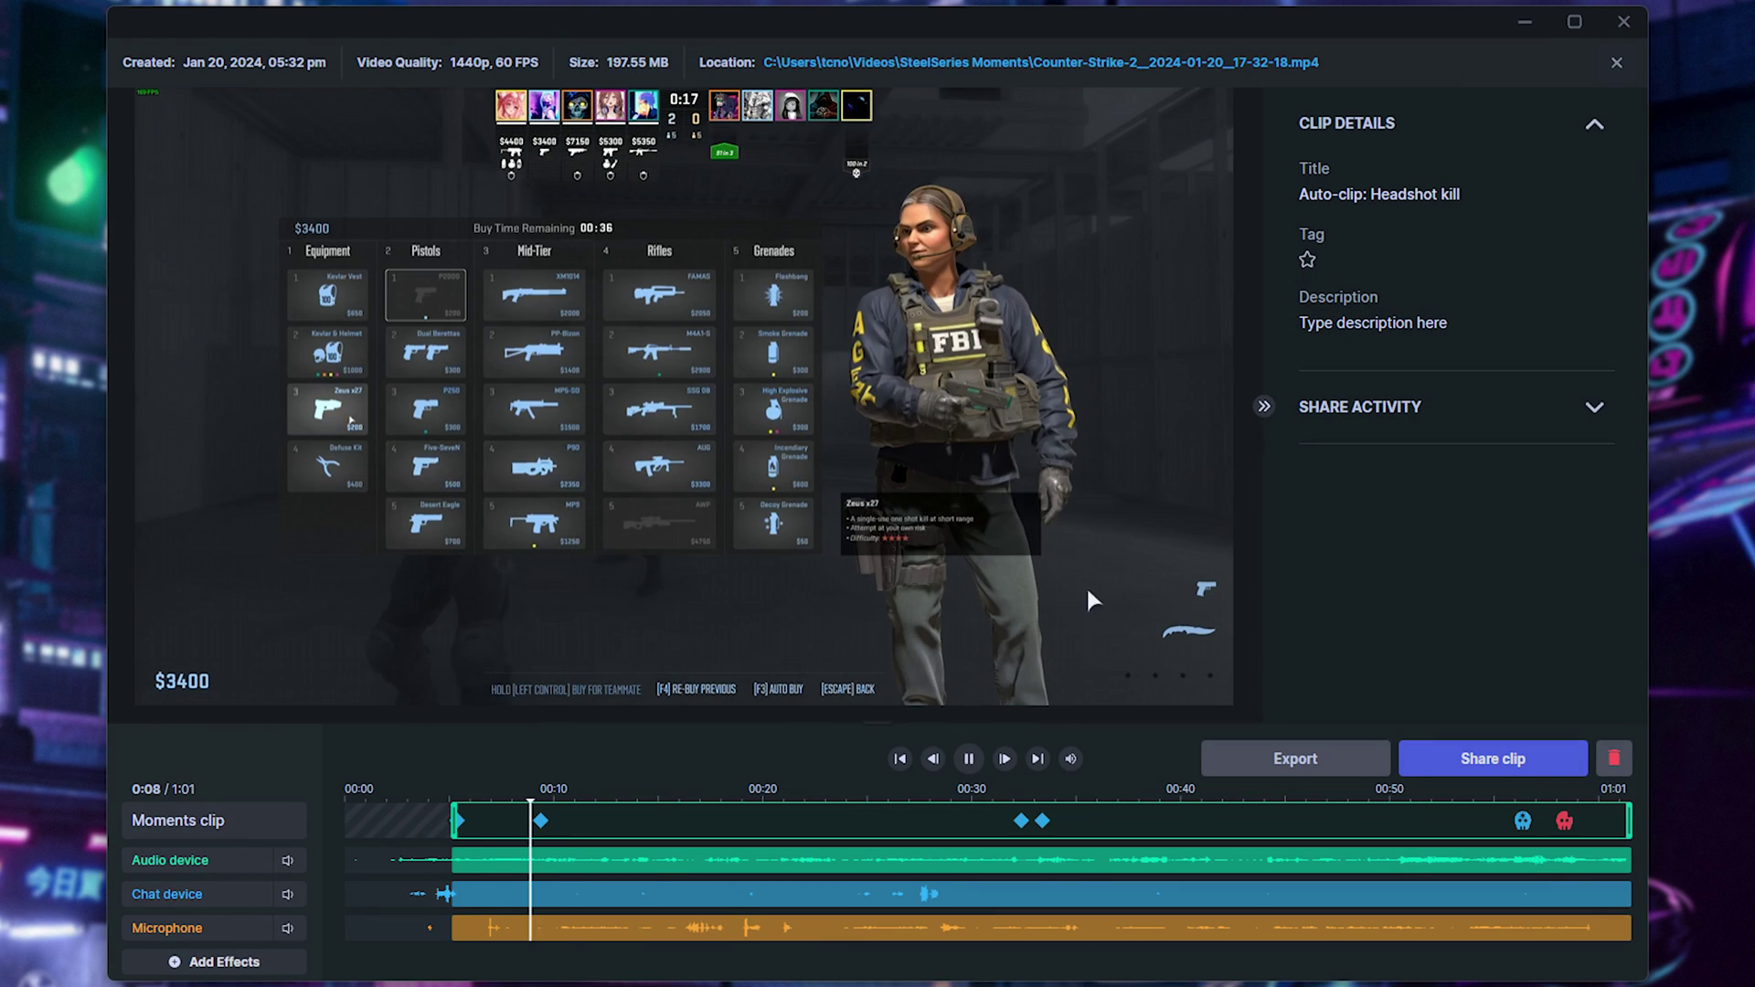
Step: Trim the headshot clip to start around 0:53 and replay the shortened section
left_click(646, 860)
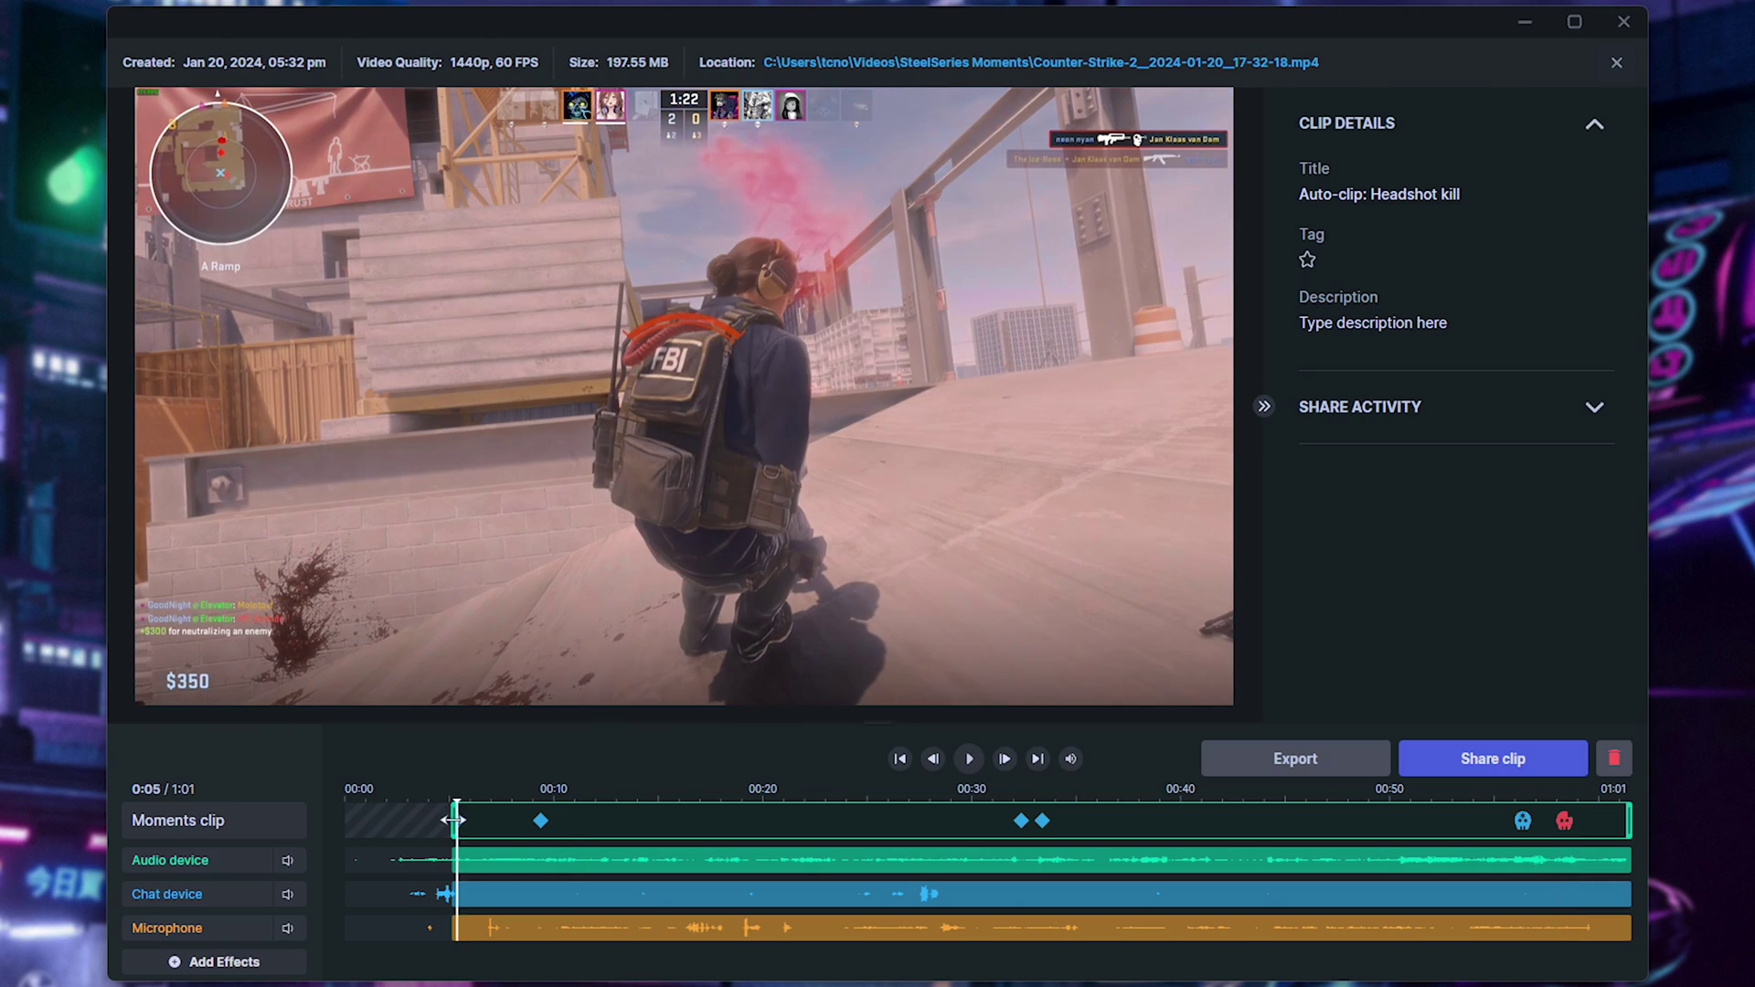
left_click_drag(454, 819, 1554, 822)
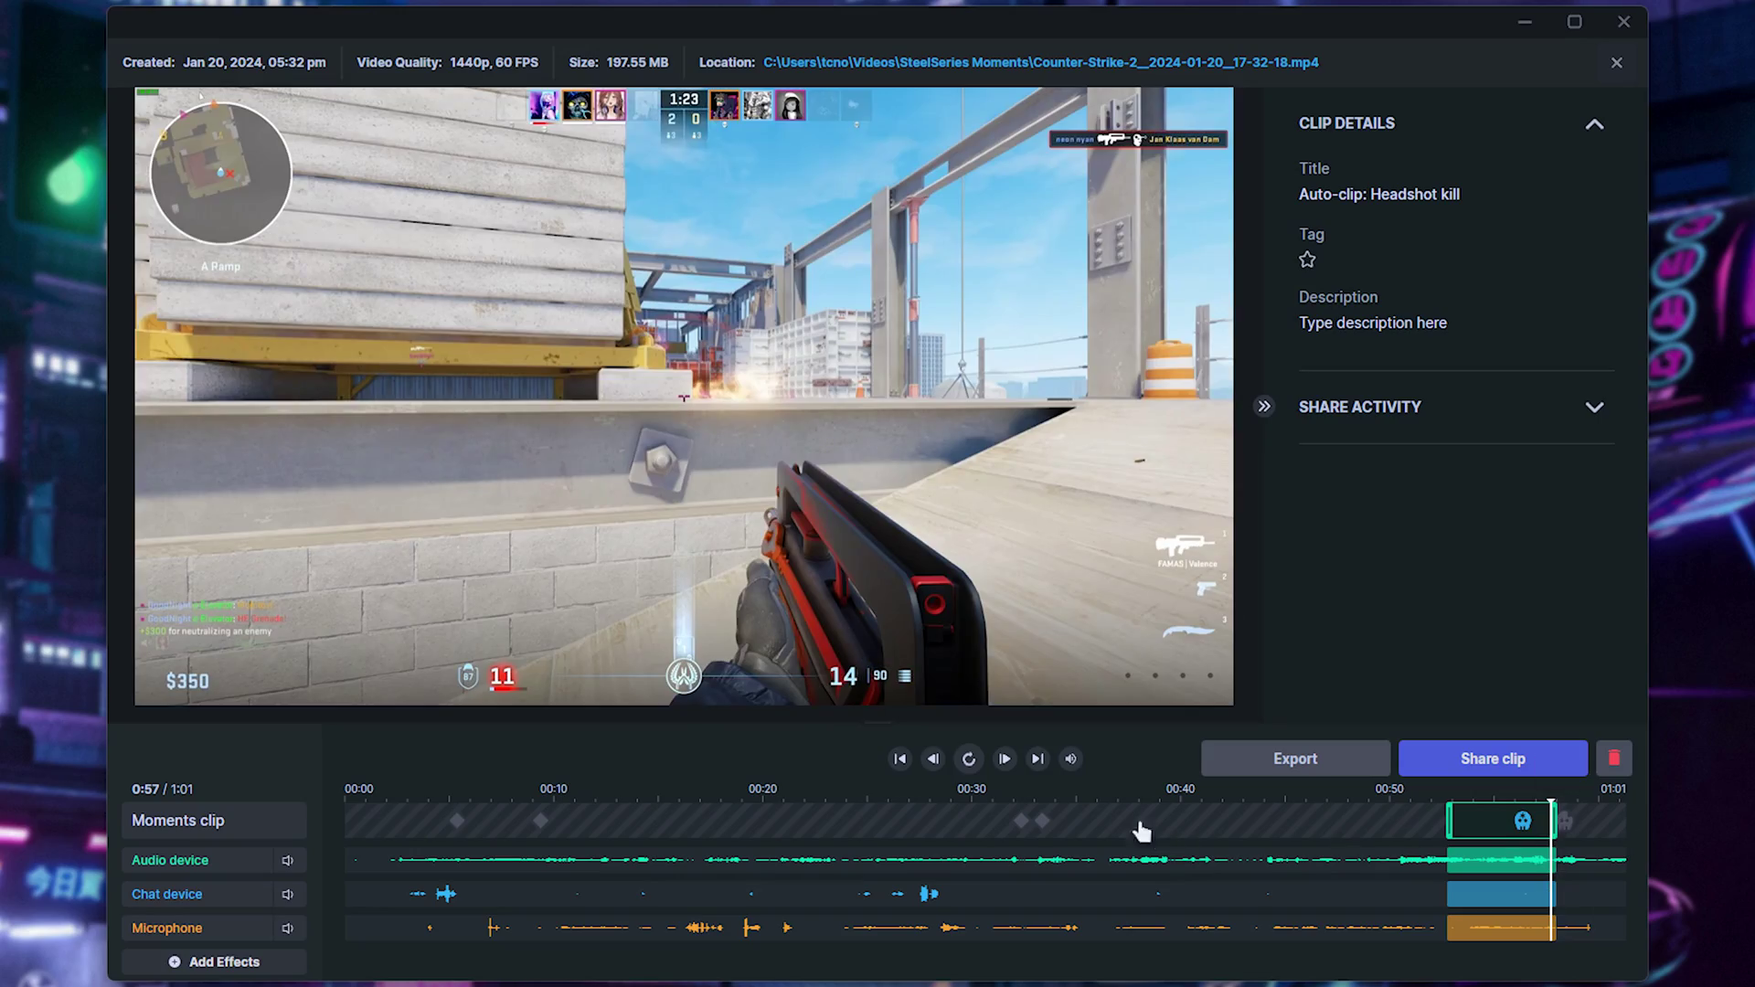
left_click(969, 759)
Step: In the export options, compare the 25, 50 and 100 MB file sizes and settle on 25 MB
left_click(1291, 762)
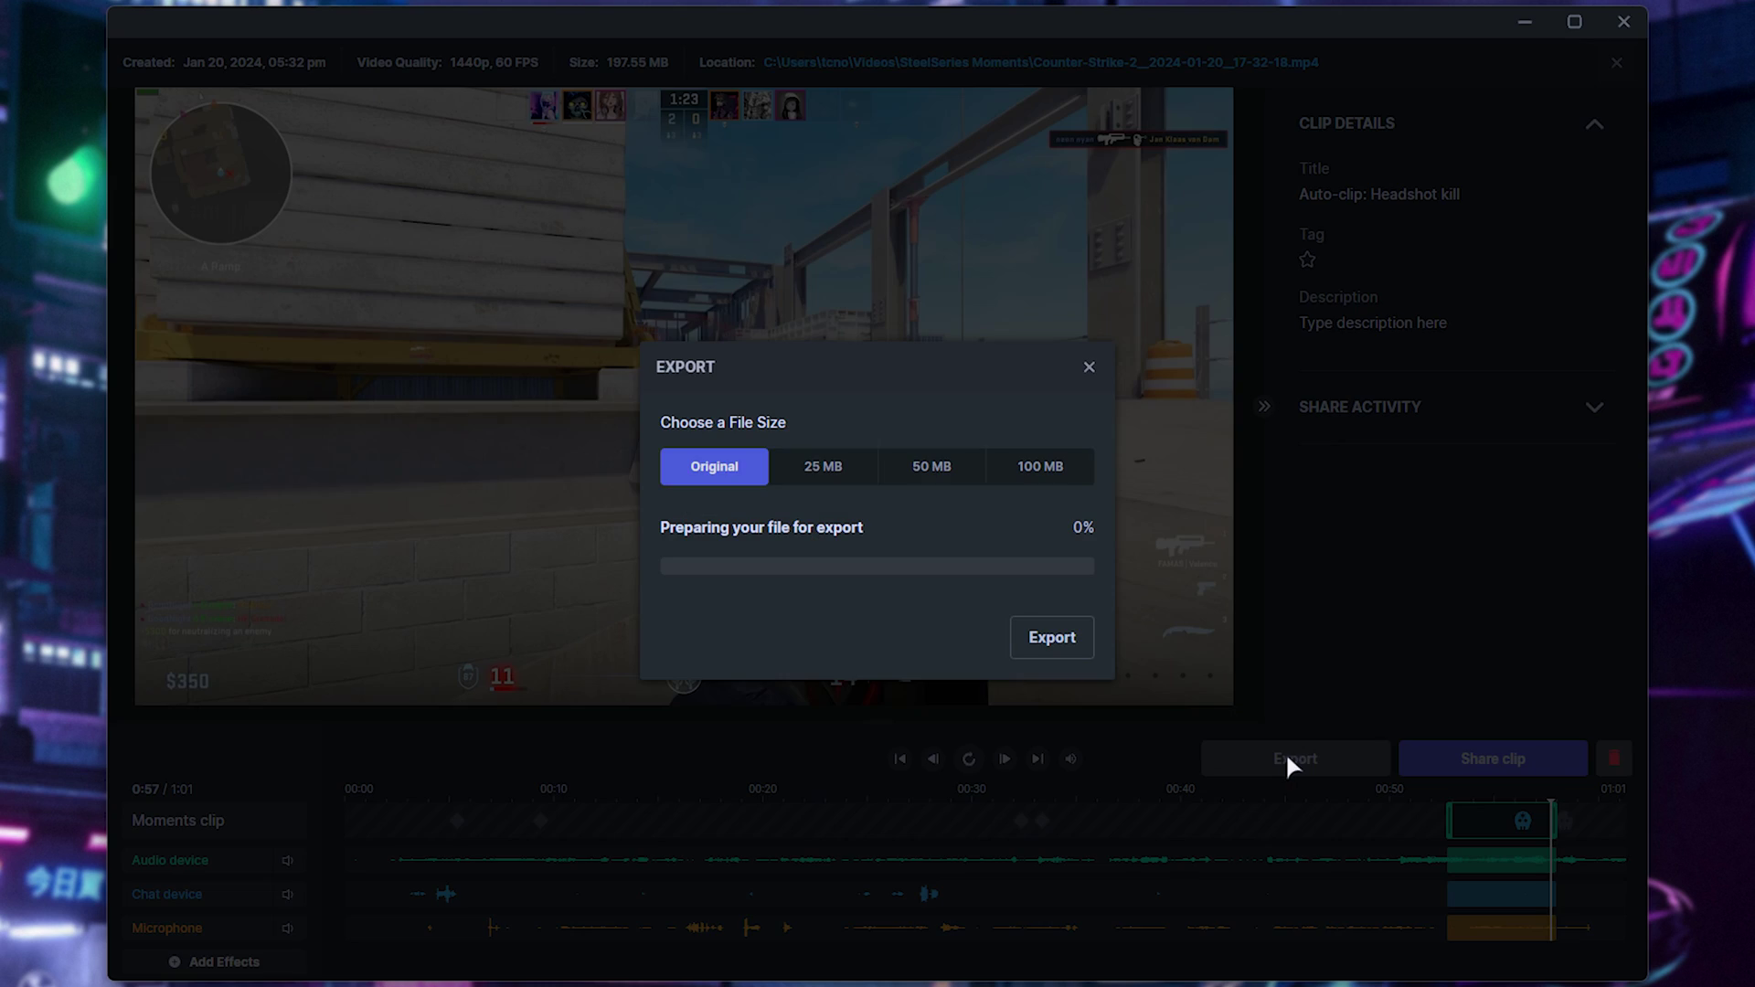
left_click(813, 468)
left_click(931, 468)
left_click(1051, 468)
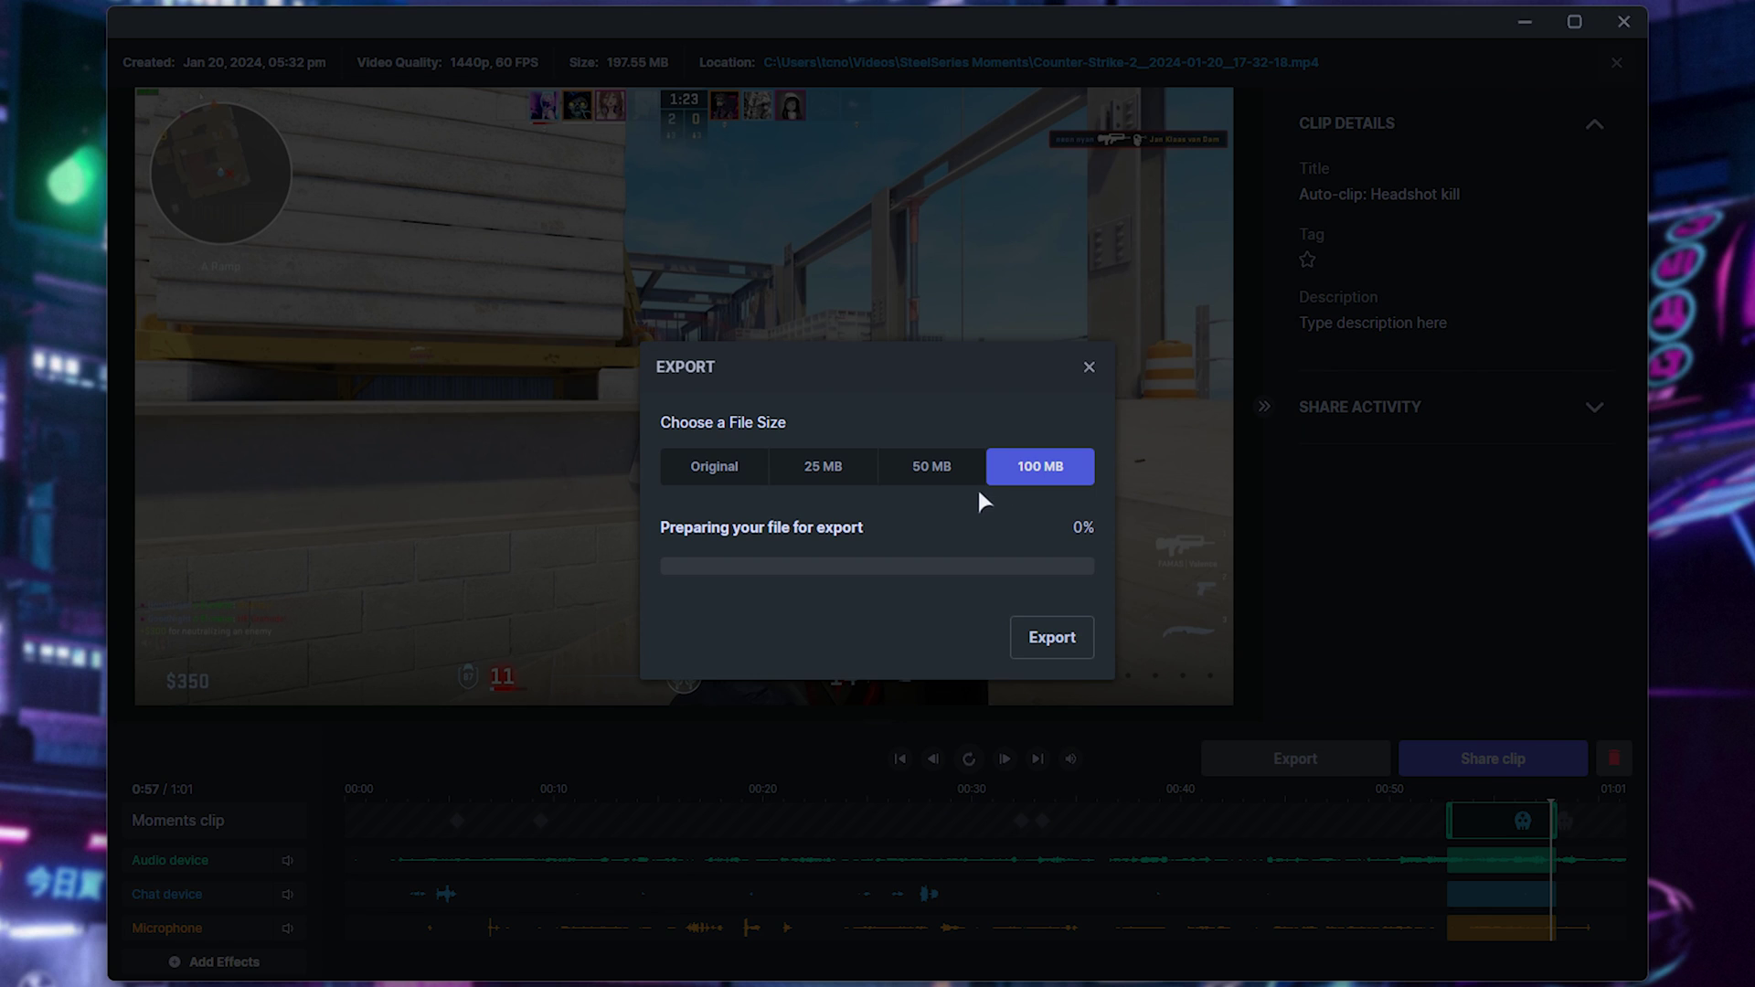
left_click(923, 470)
left_click(822, 470)
left_click(704, 468)
left_click(813, 475)
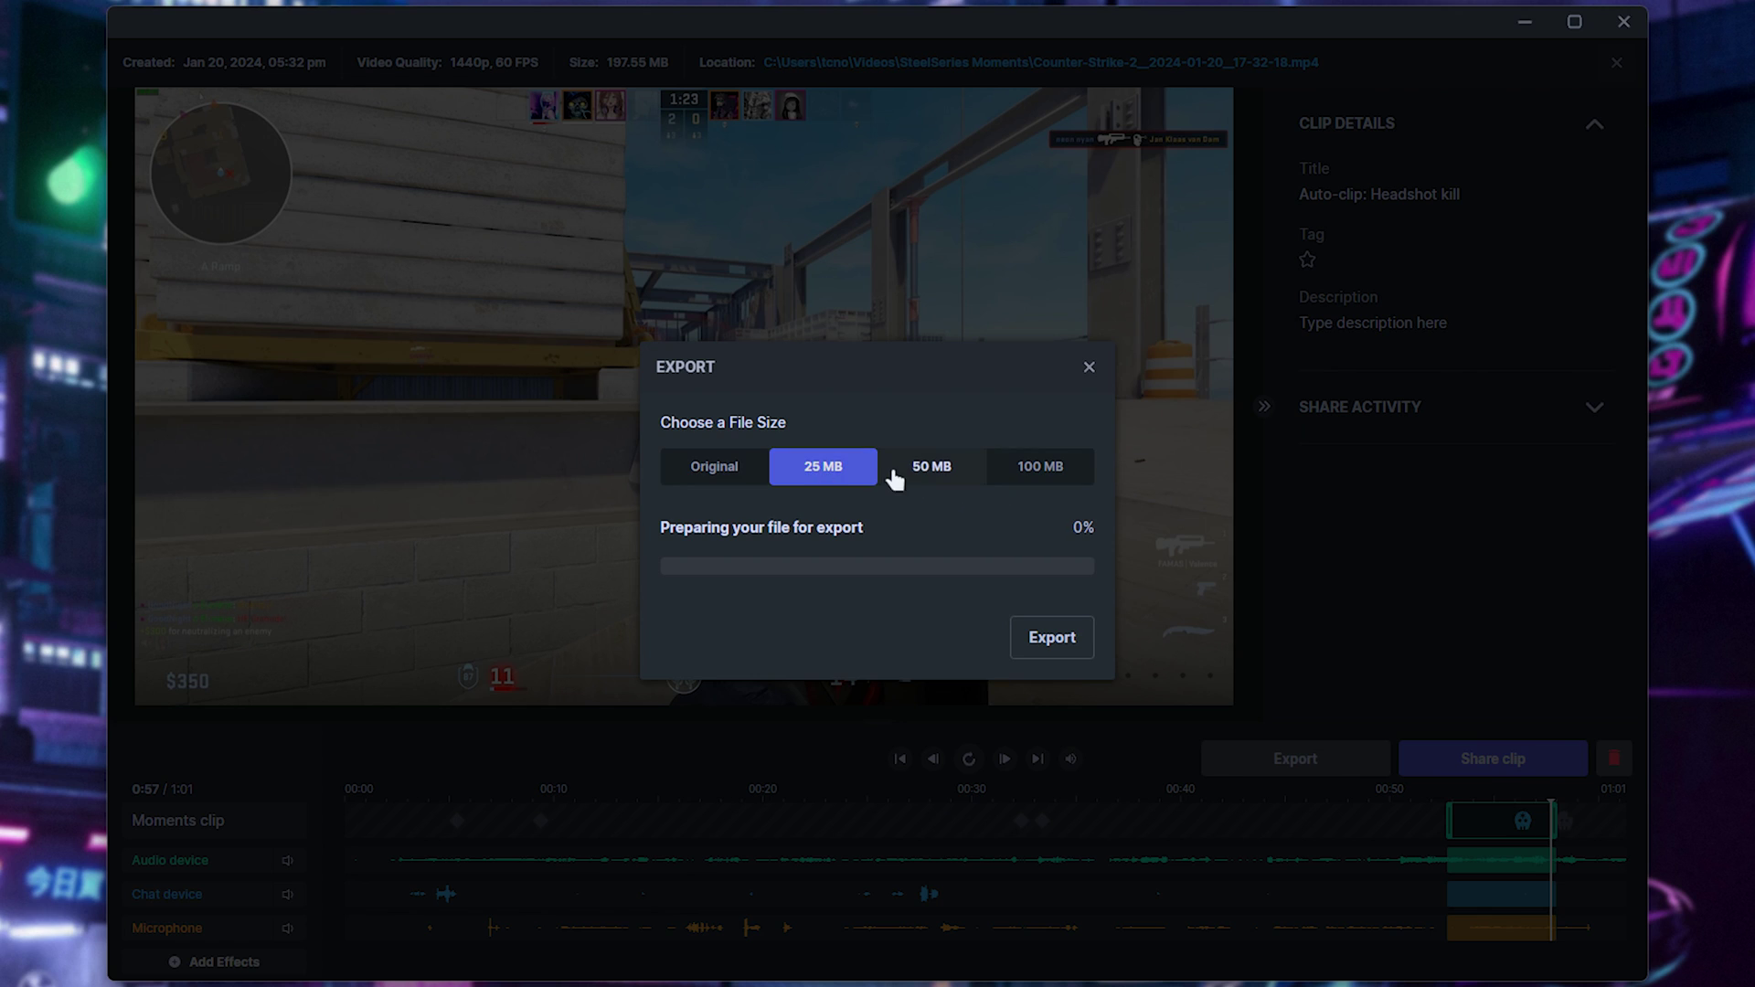
left_click(900, 471)
left_click(1028, 464)
left_click(726, 466)
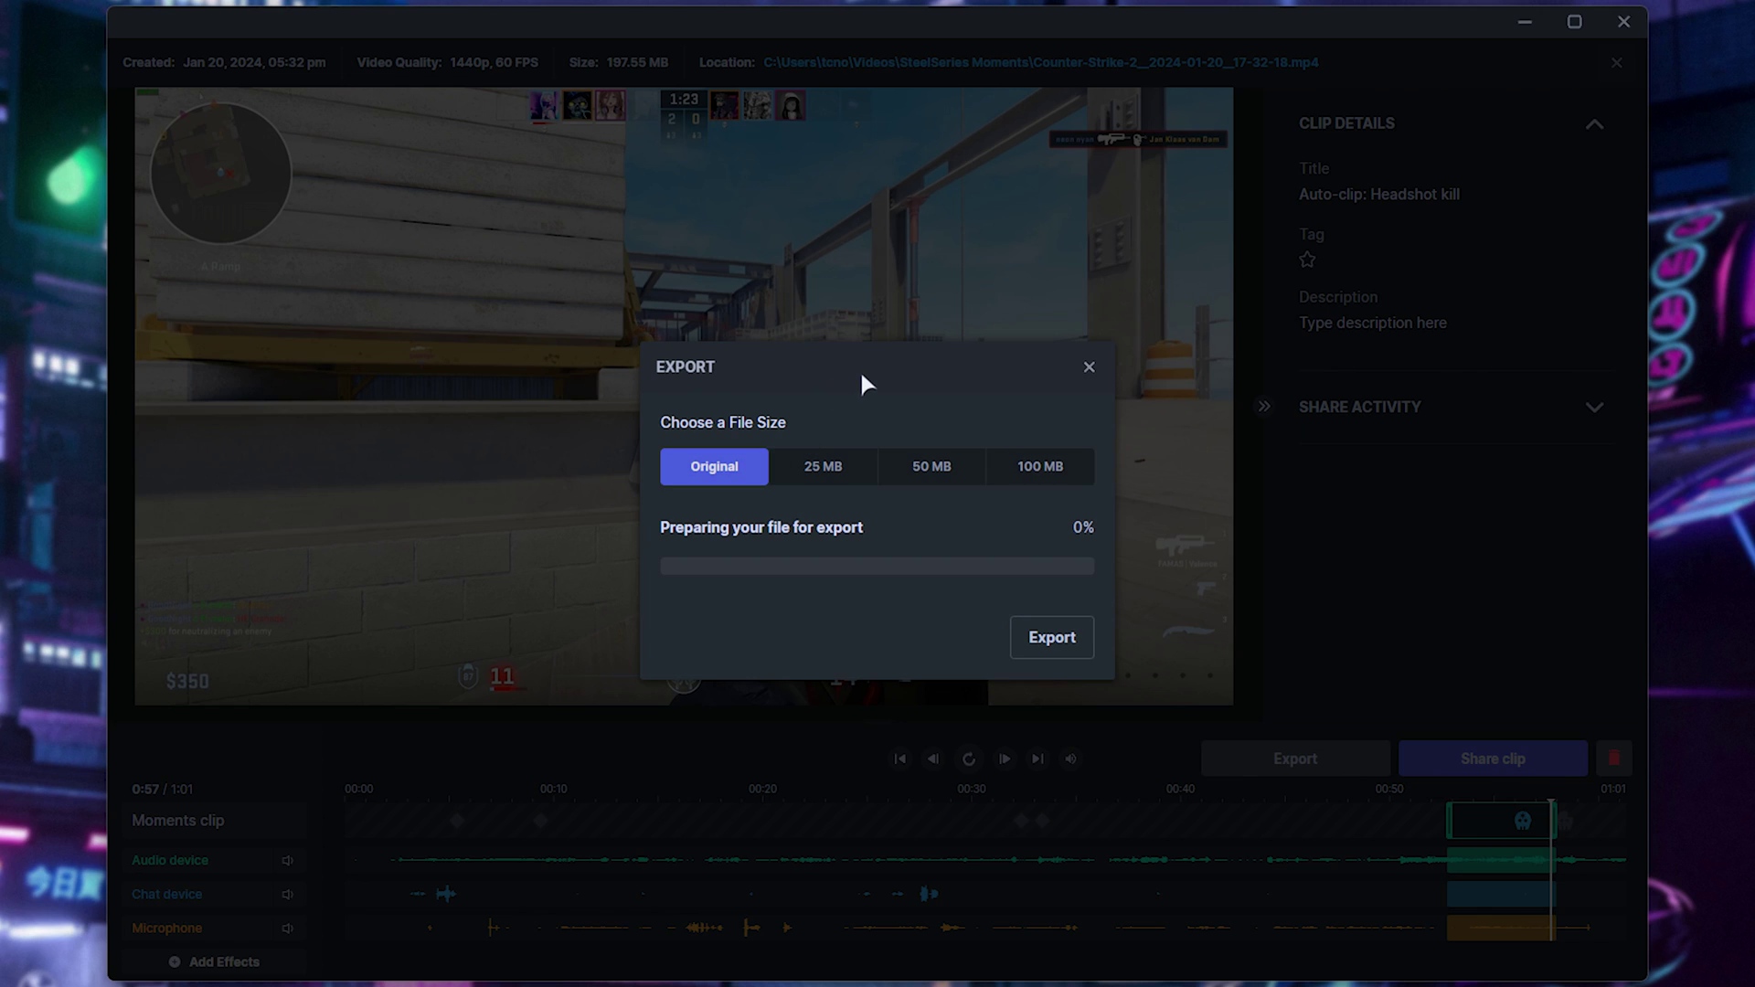
left_click(827, 468)
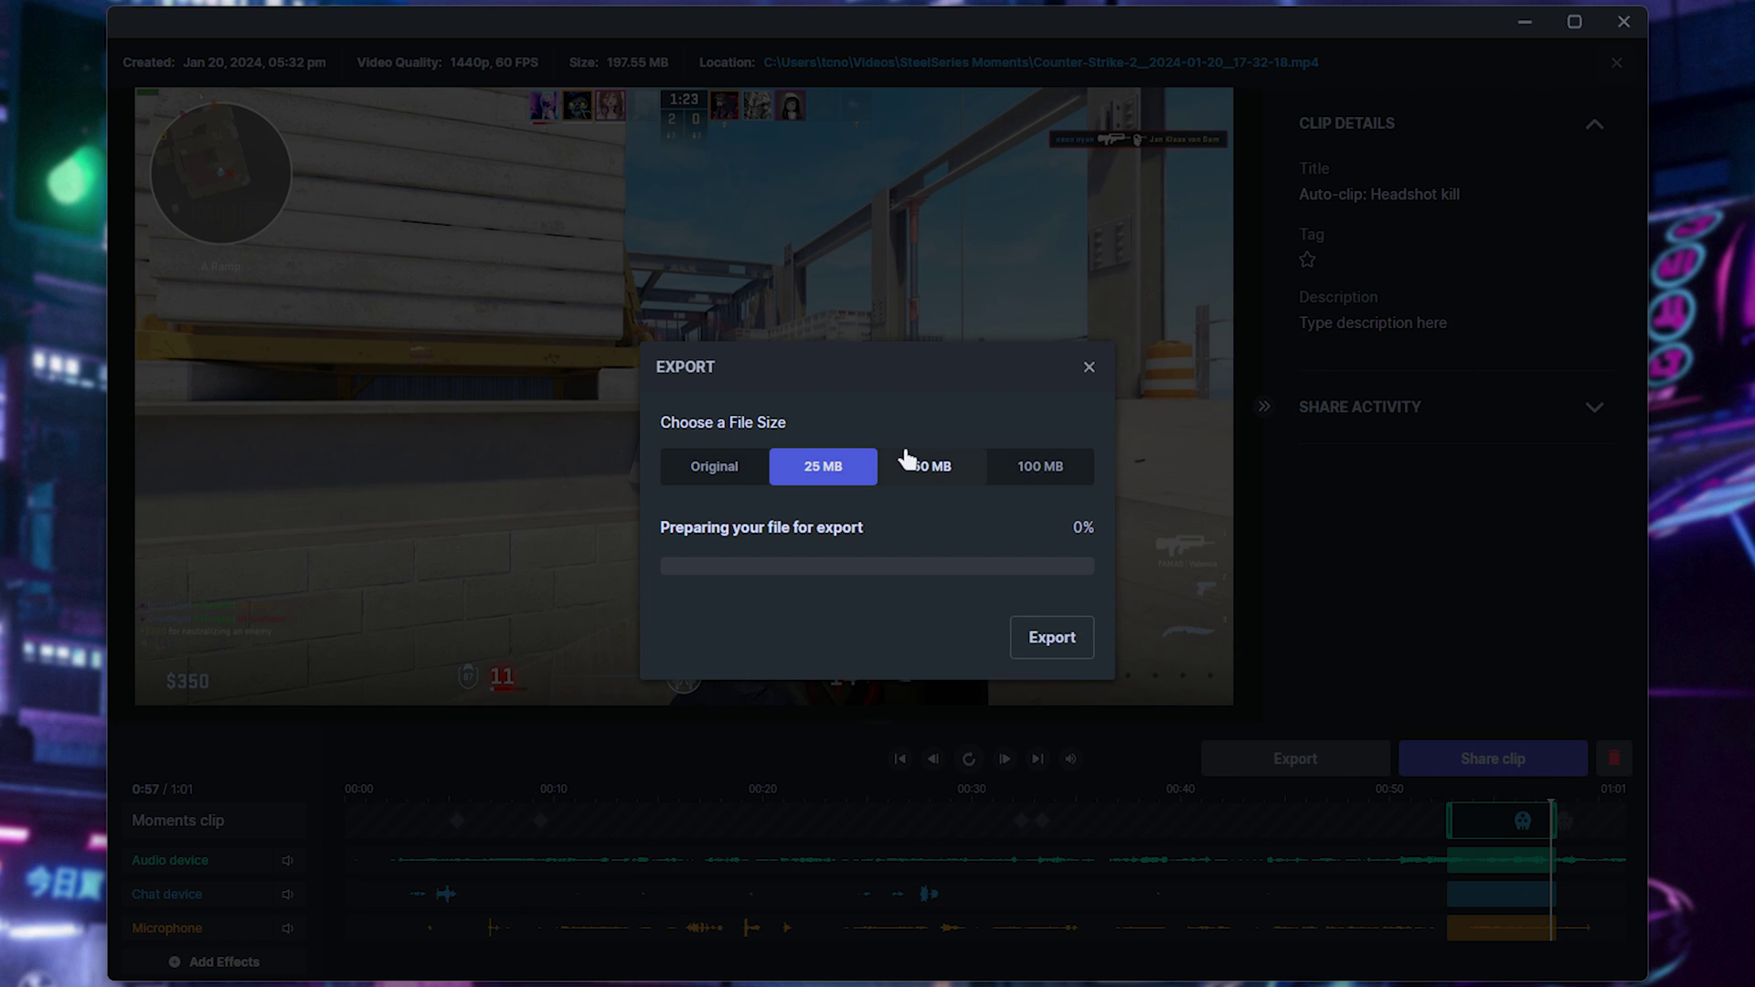
left_click(1001, 468)
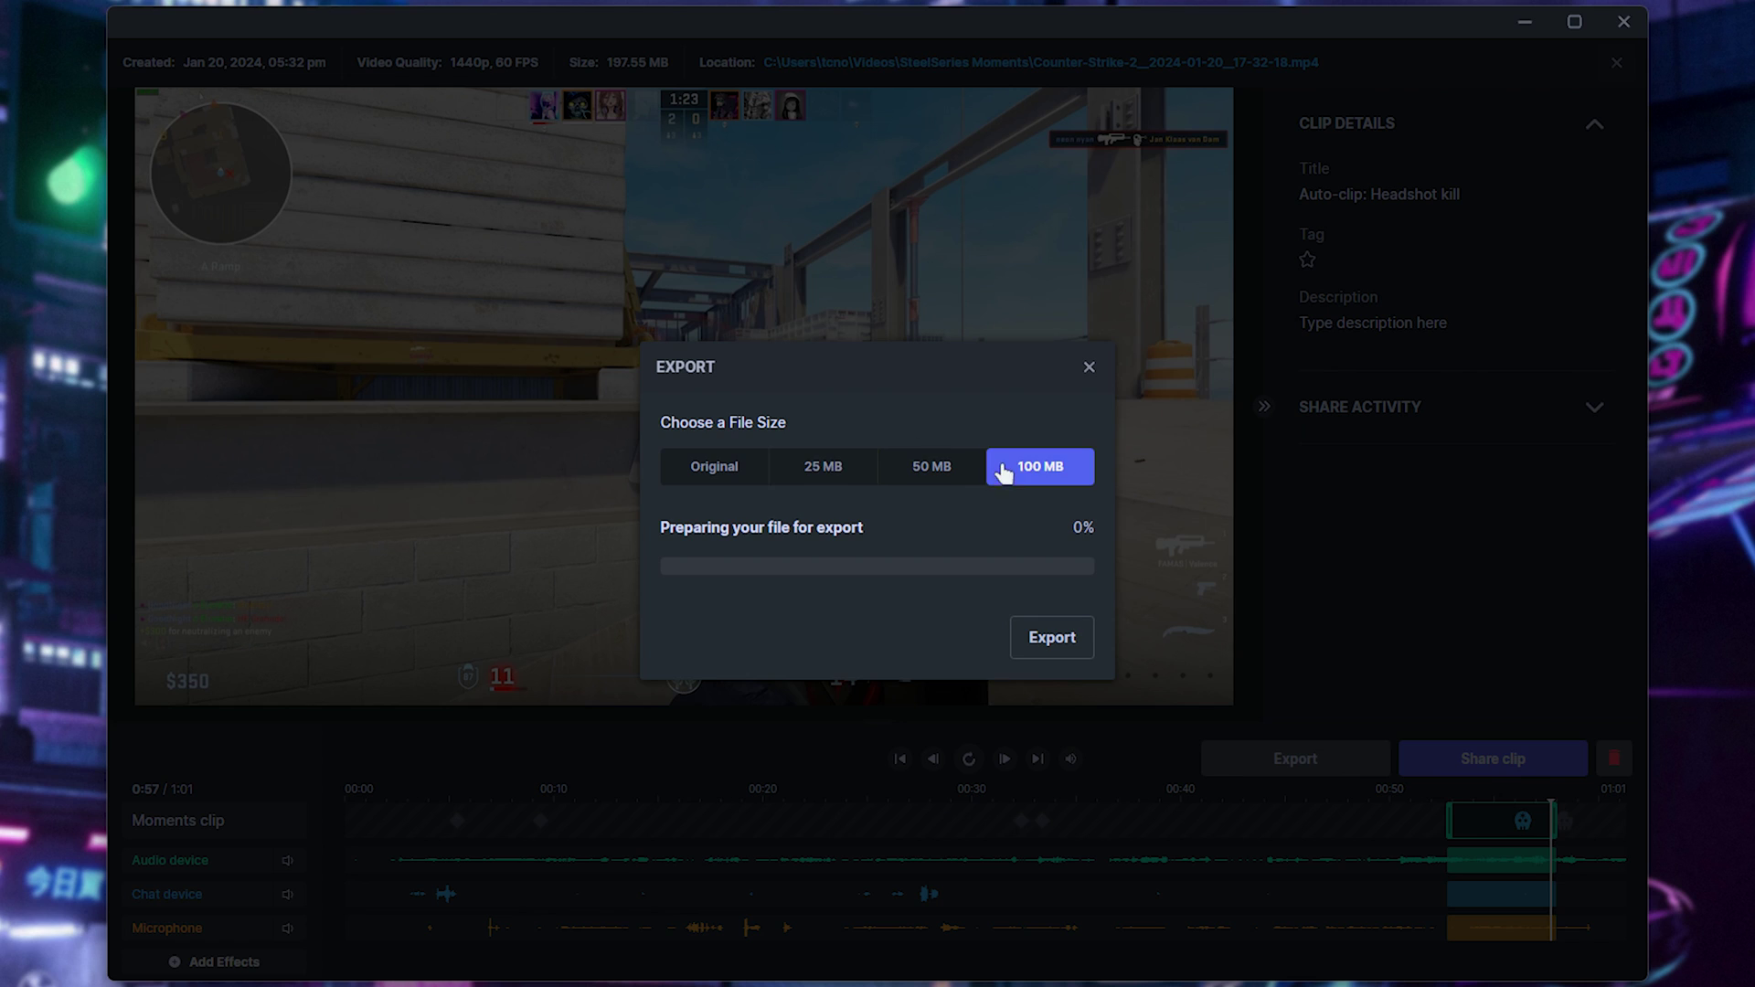
left_click(722, 470)
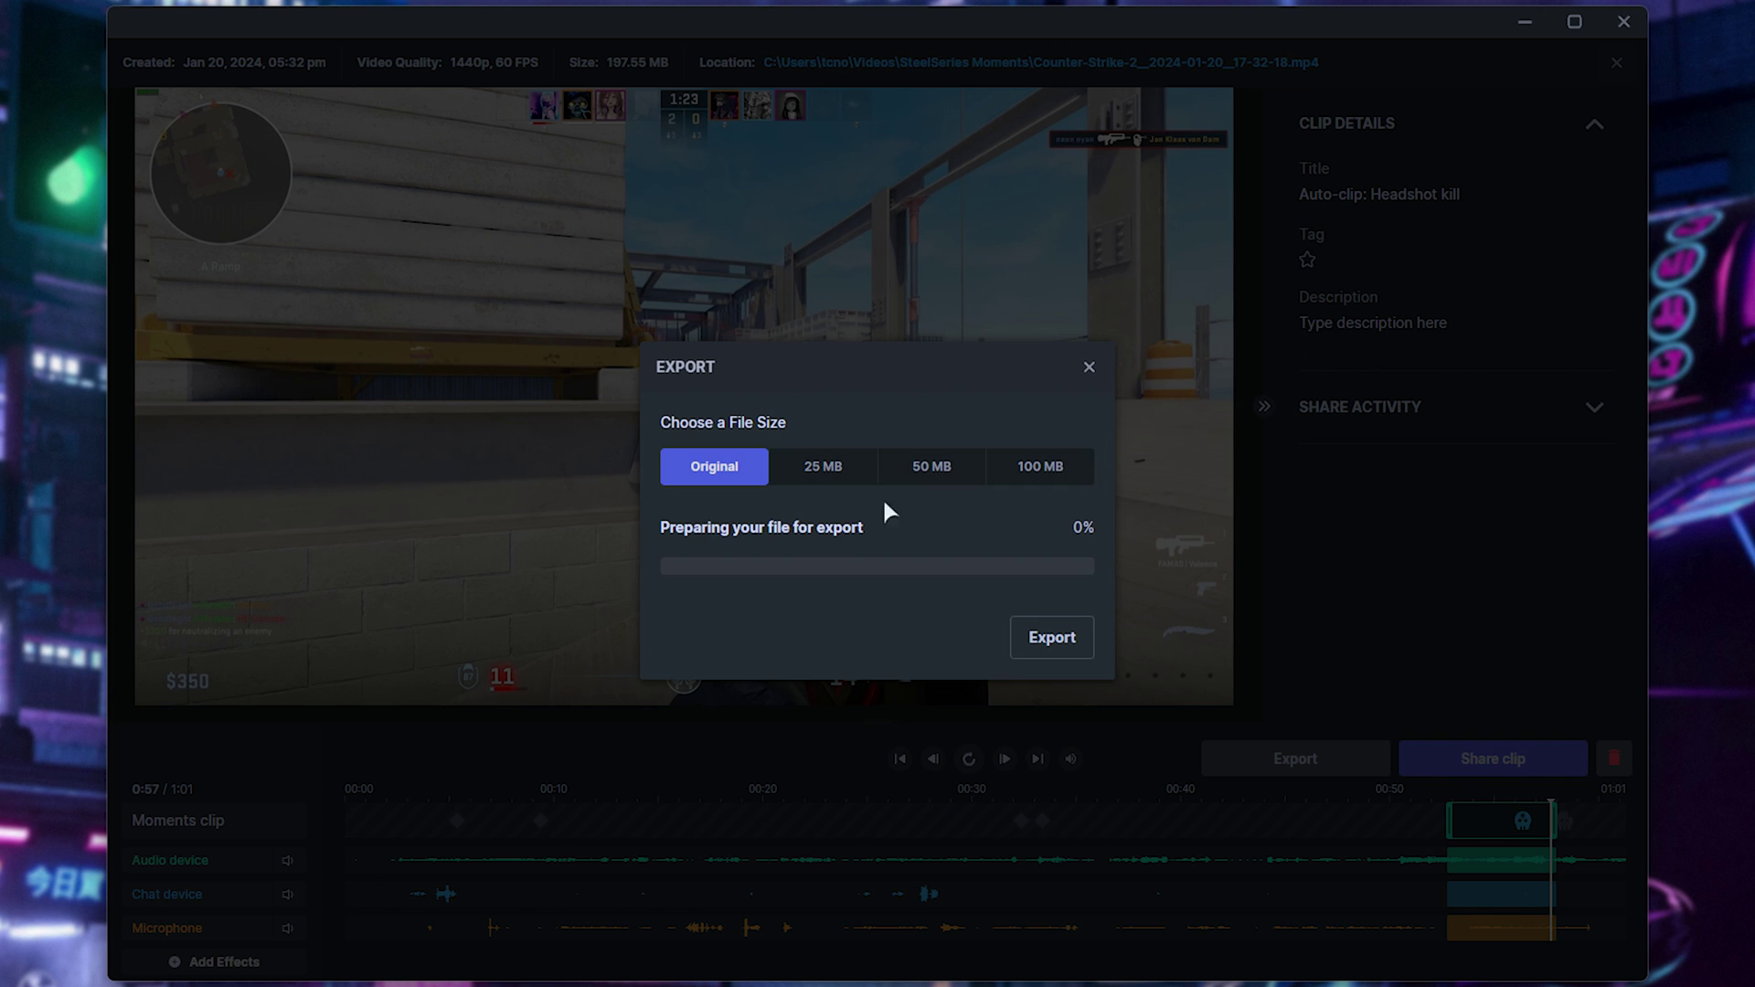
left_click(845, 468)
Step: Export the clip, save Auto-clipHeadshotkill.mp4 in Videos, and play the exported file
left_click(1051, 638)
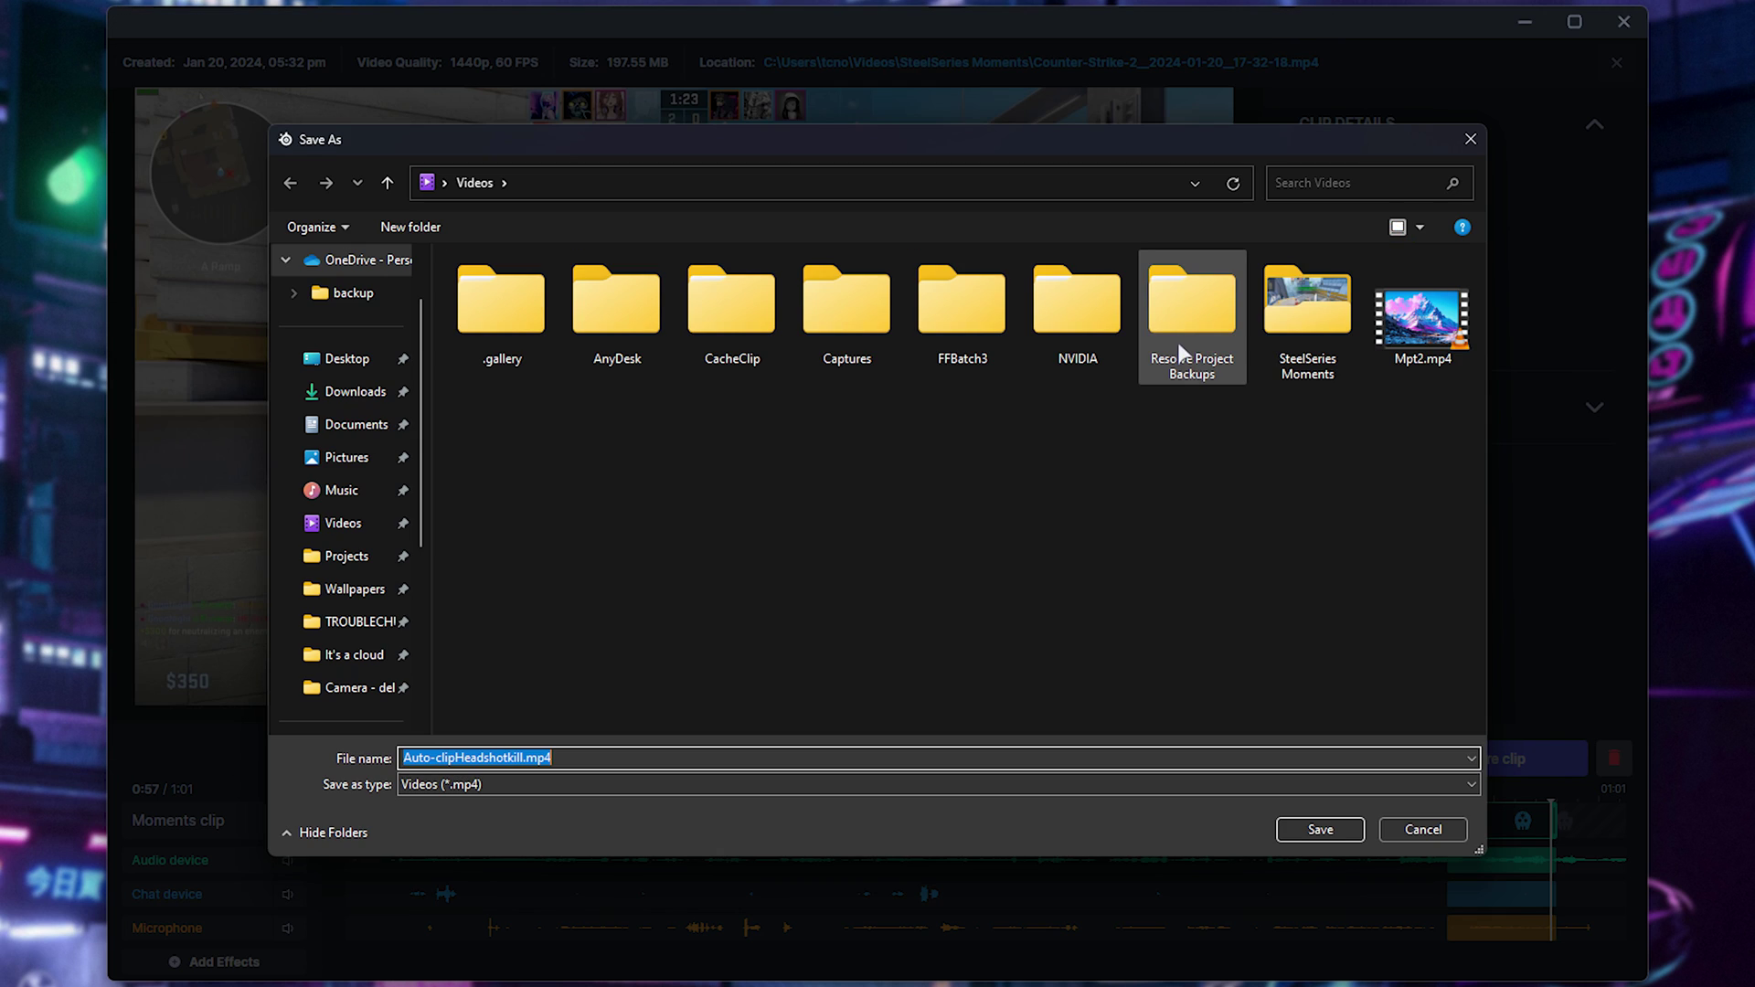
key("Return")
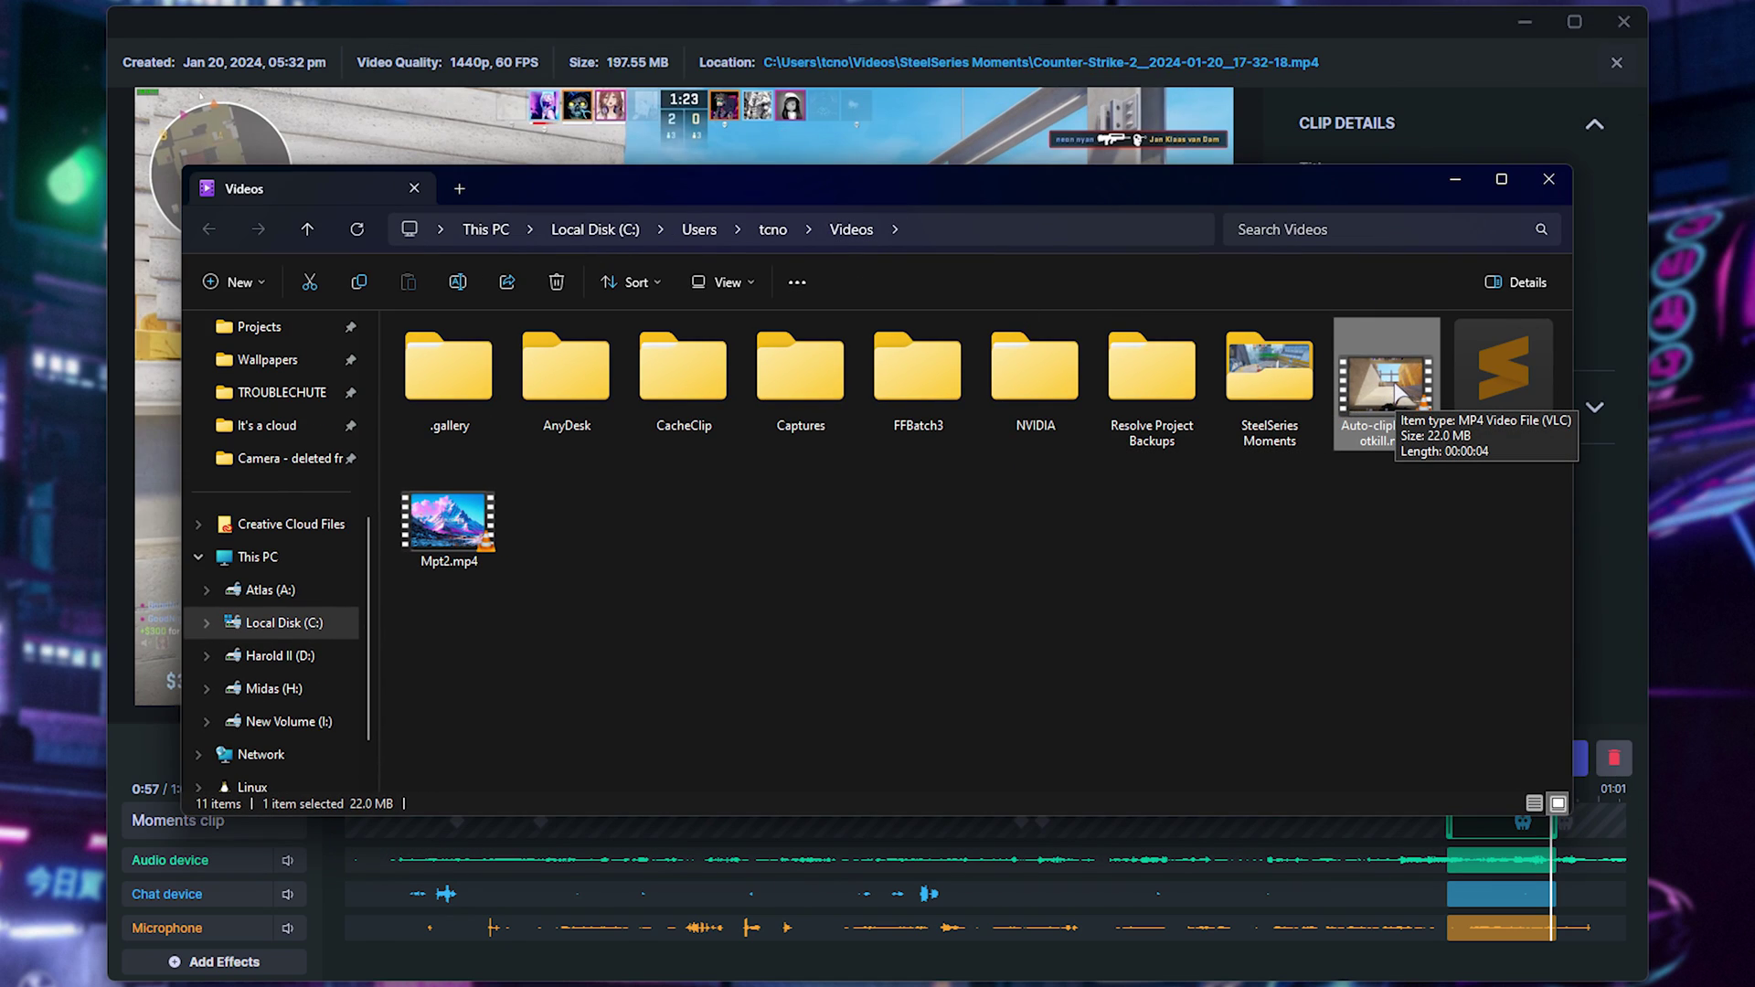
double_click(1396, 393)
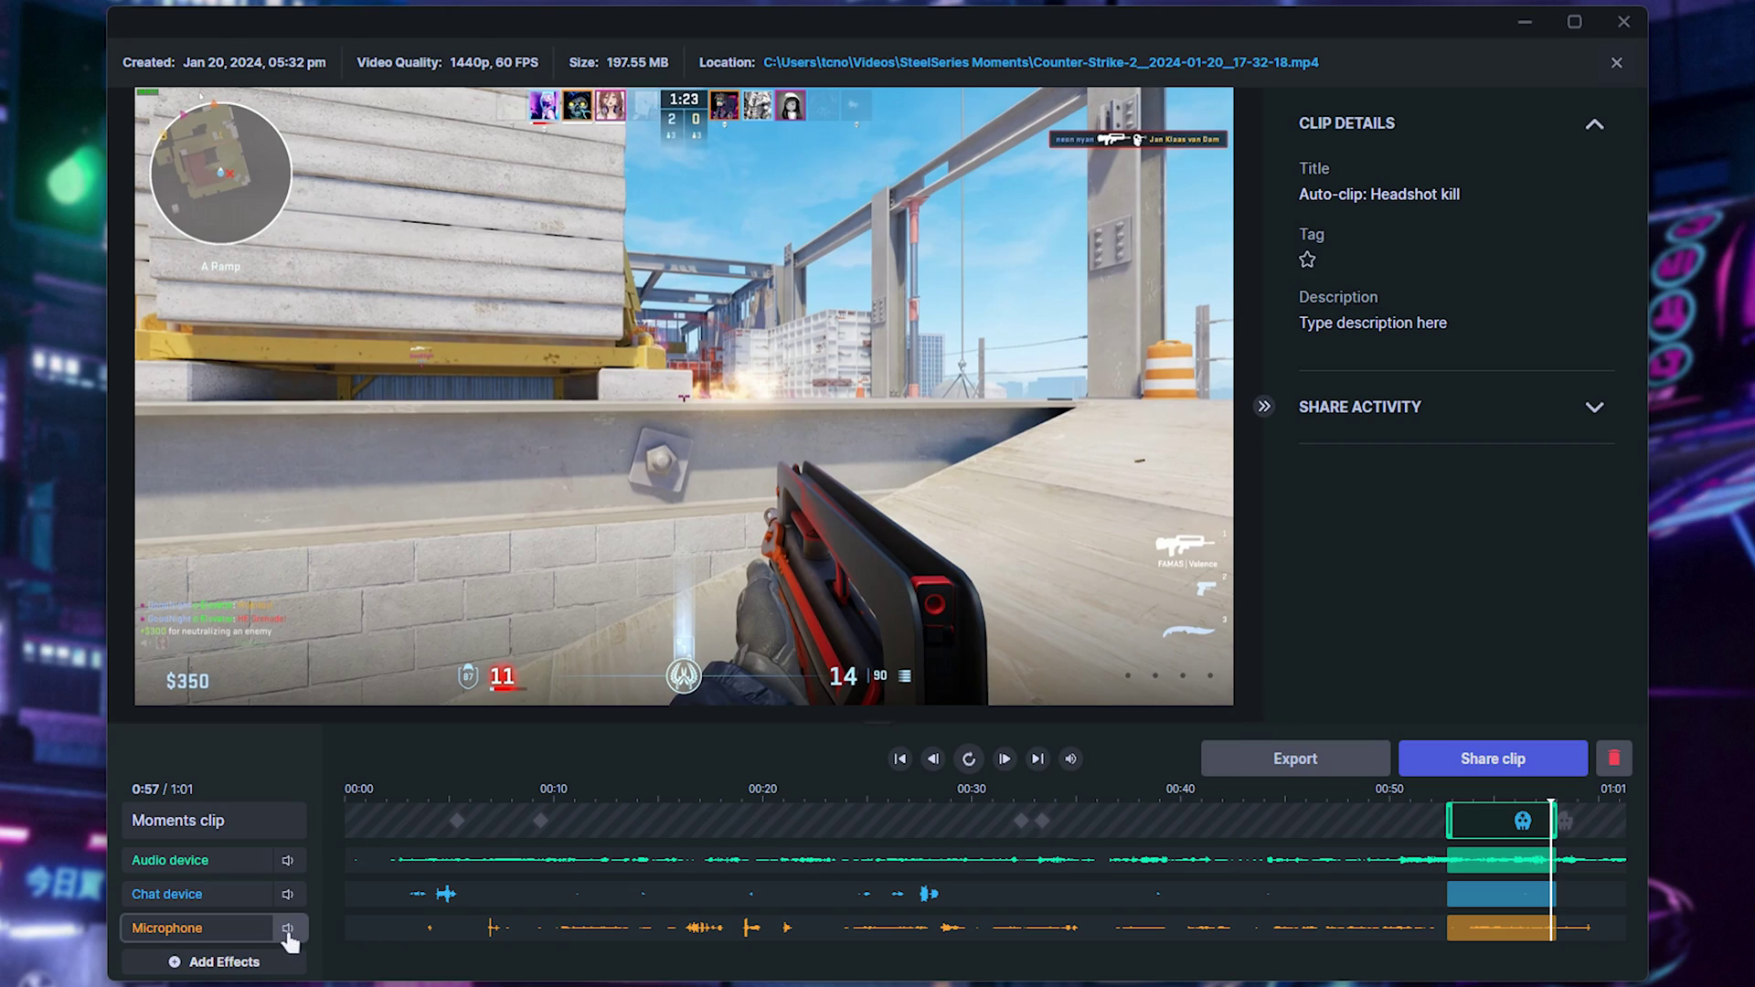
Step: Drag the Microphone and Chat device volume sliders to 0%, then bring up Add Effects
mouse_move(289, 939)
left_click_drag(364, 903, 187, 942)
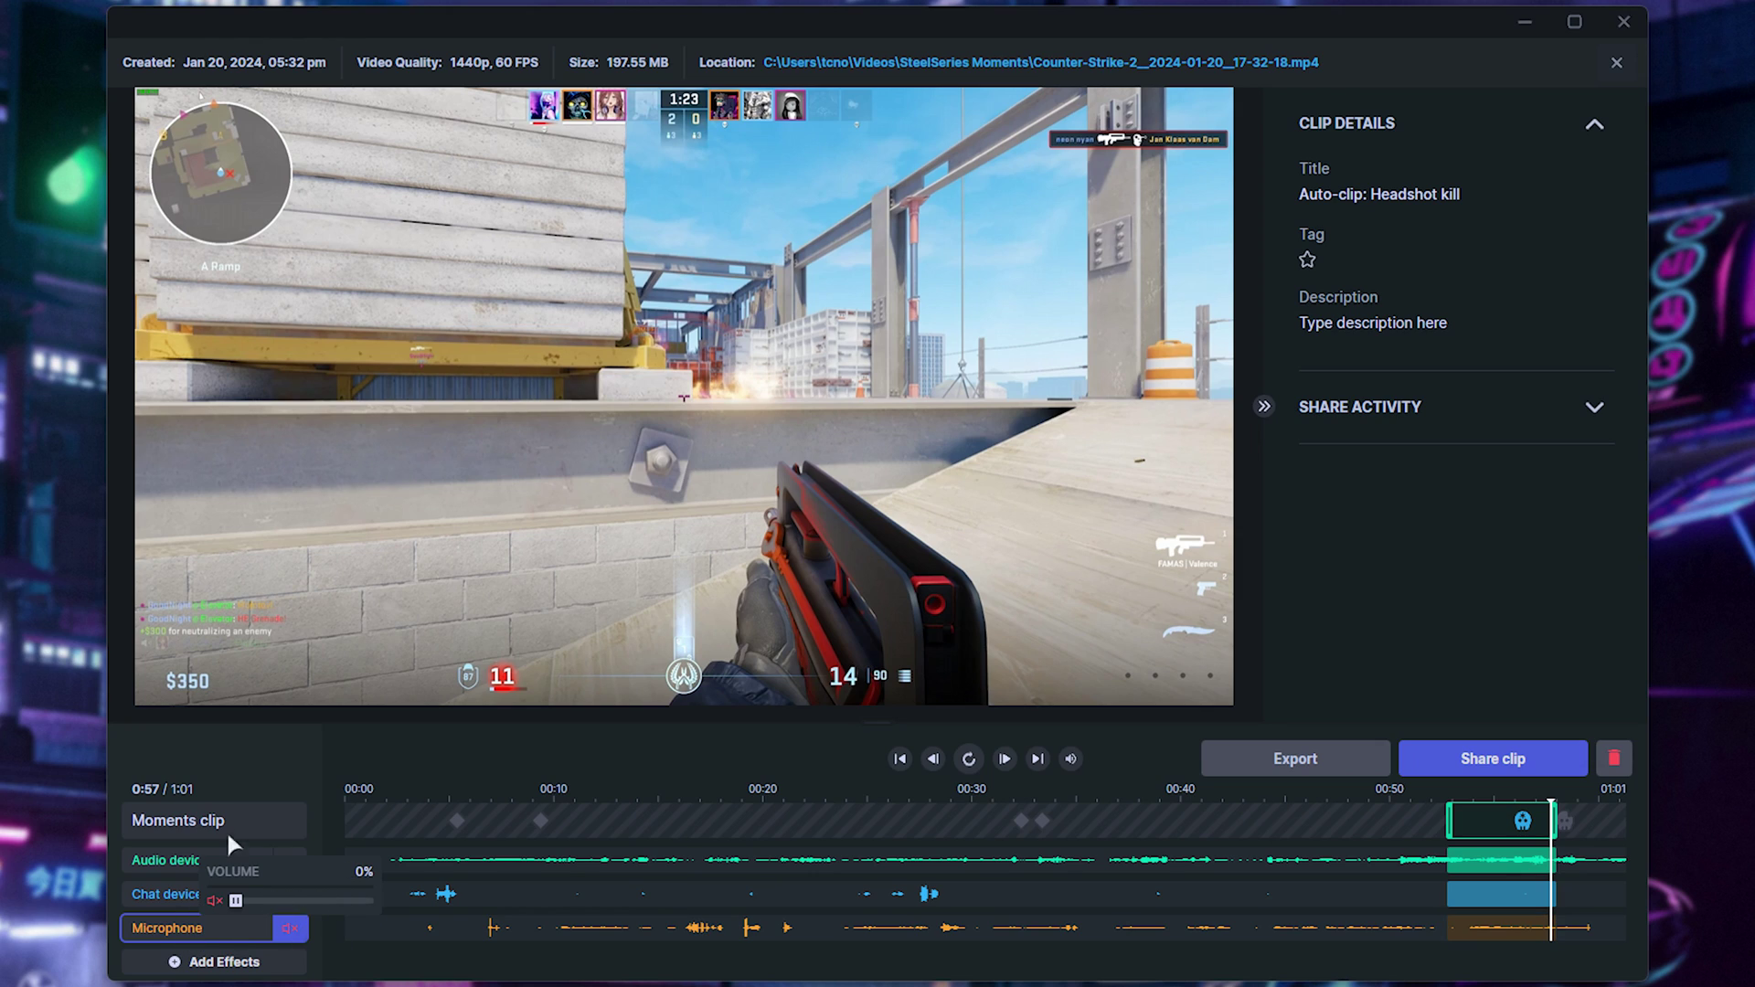
mouse_move(289, 894)
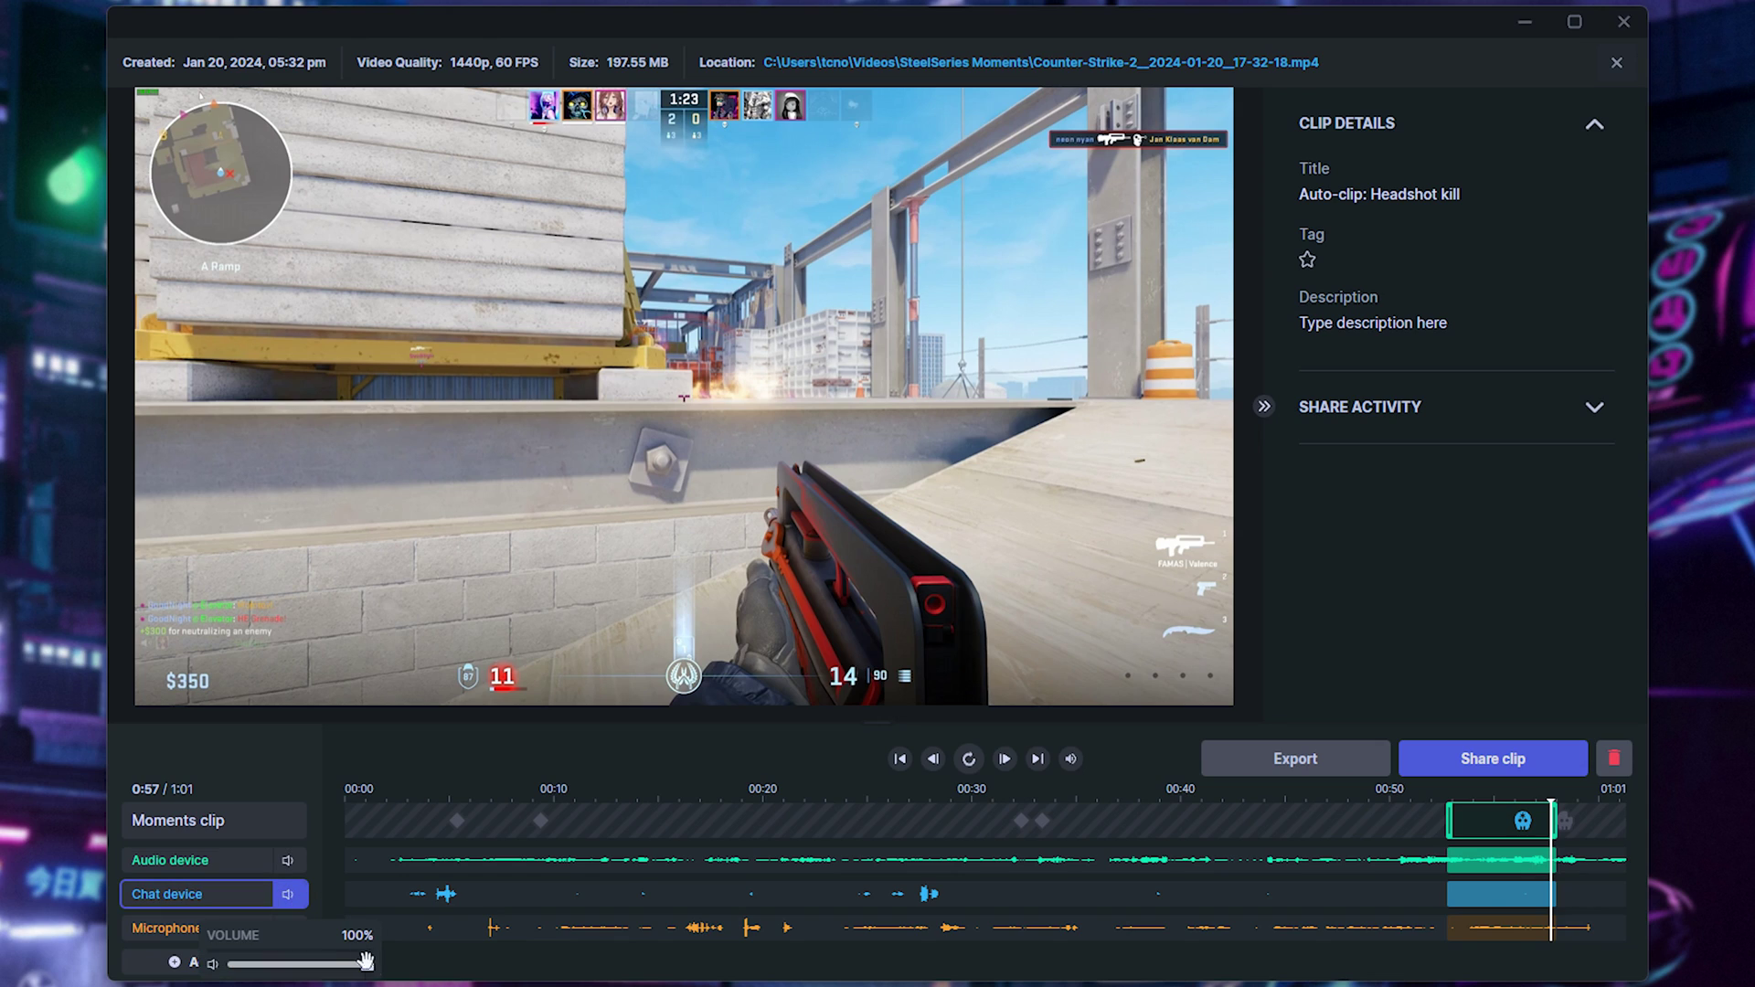
left_click_drag(365, 960, 229, 964)
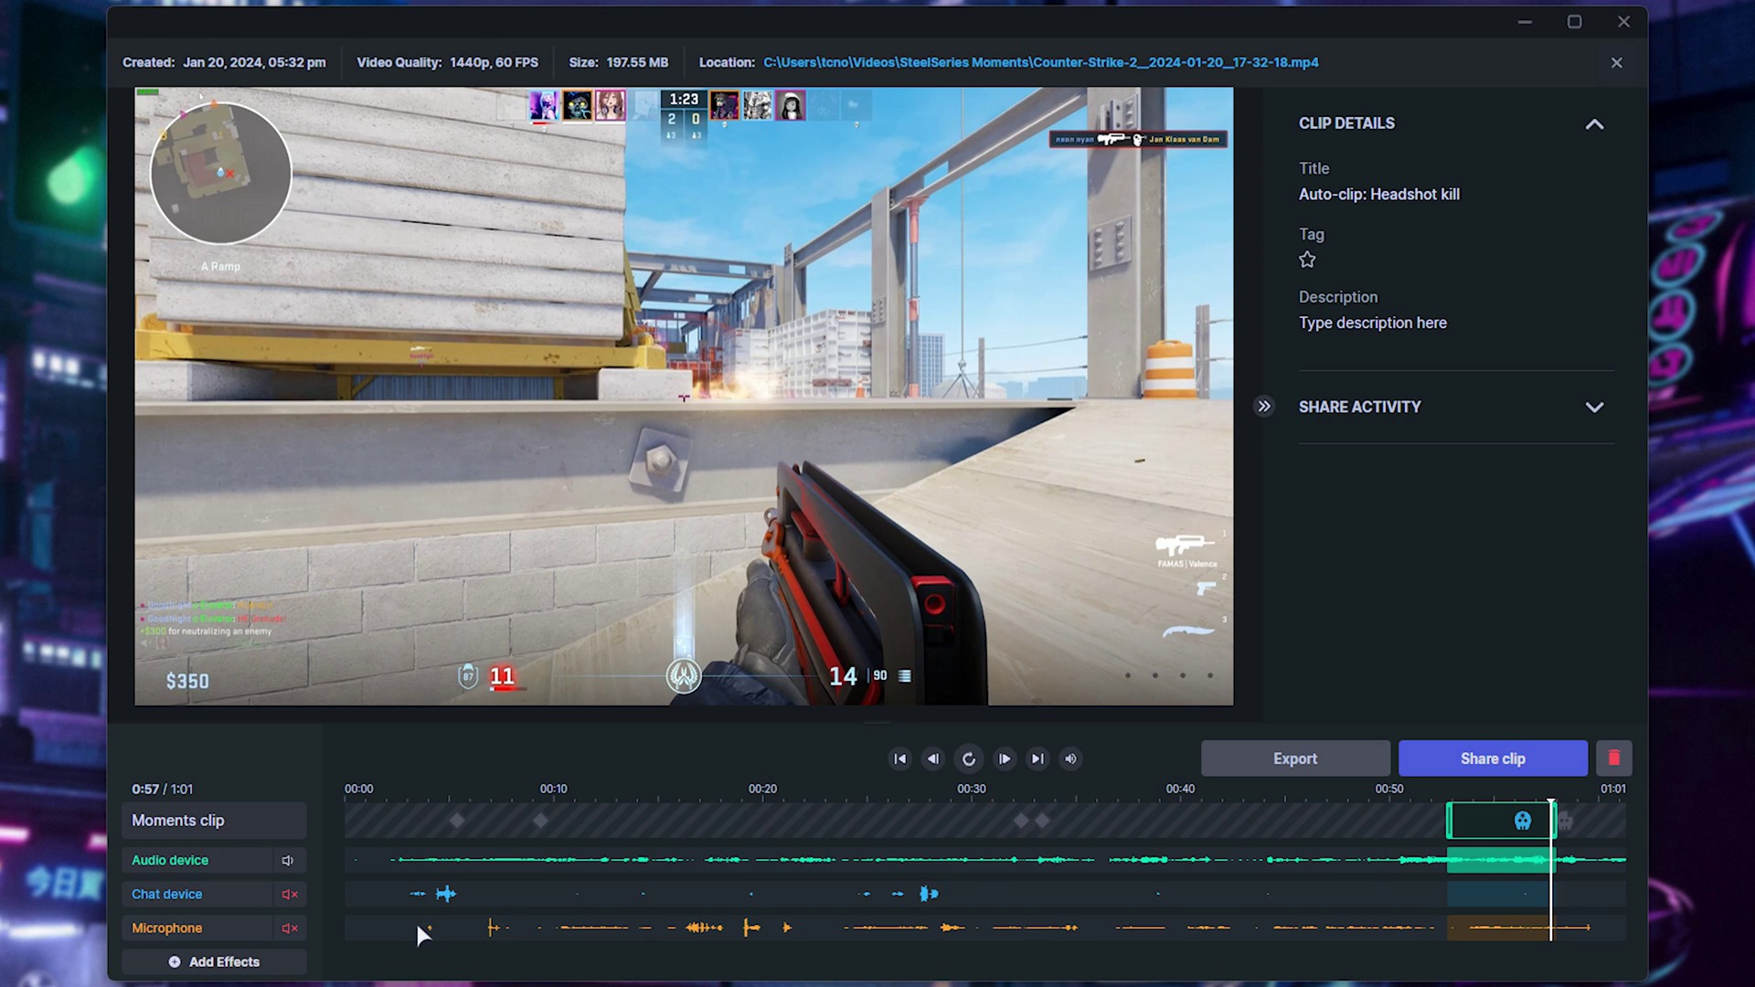
left_click(224, 971)
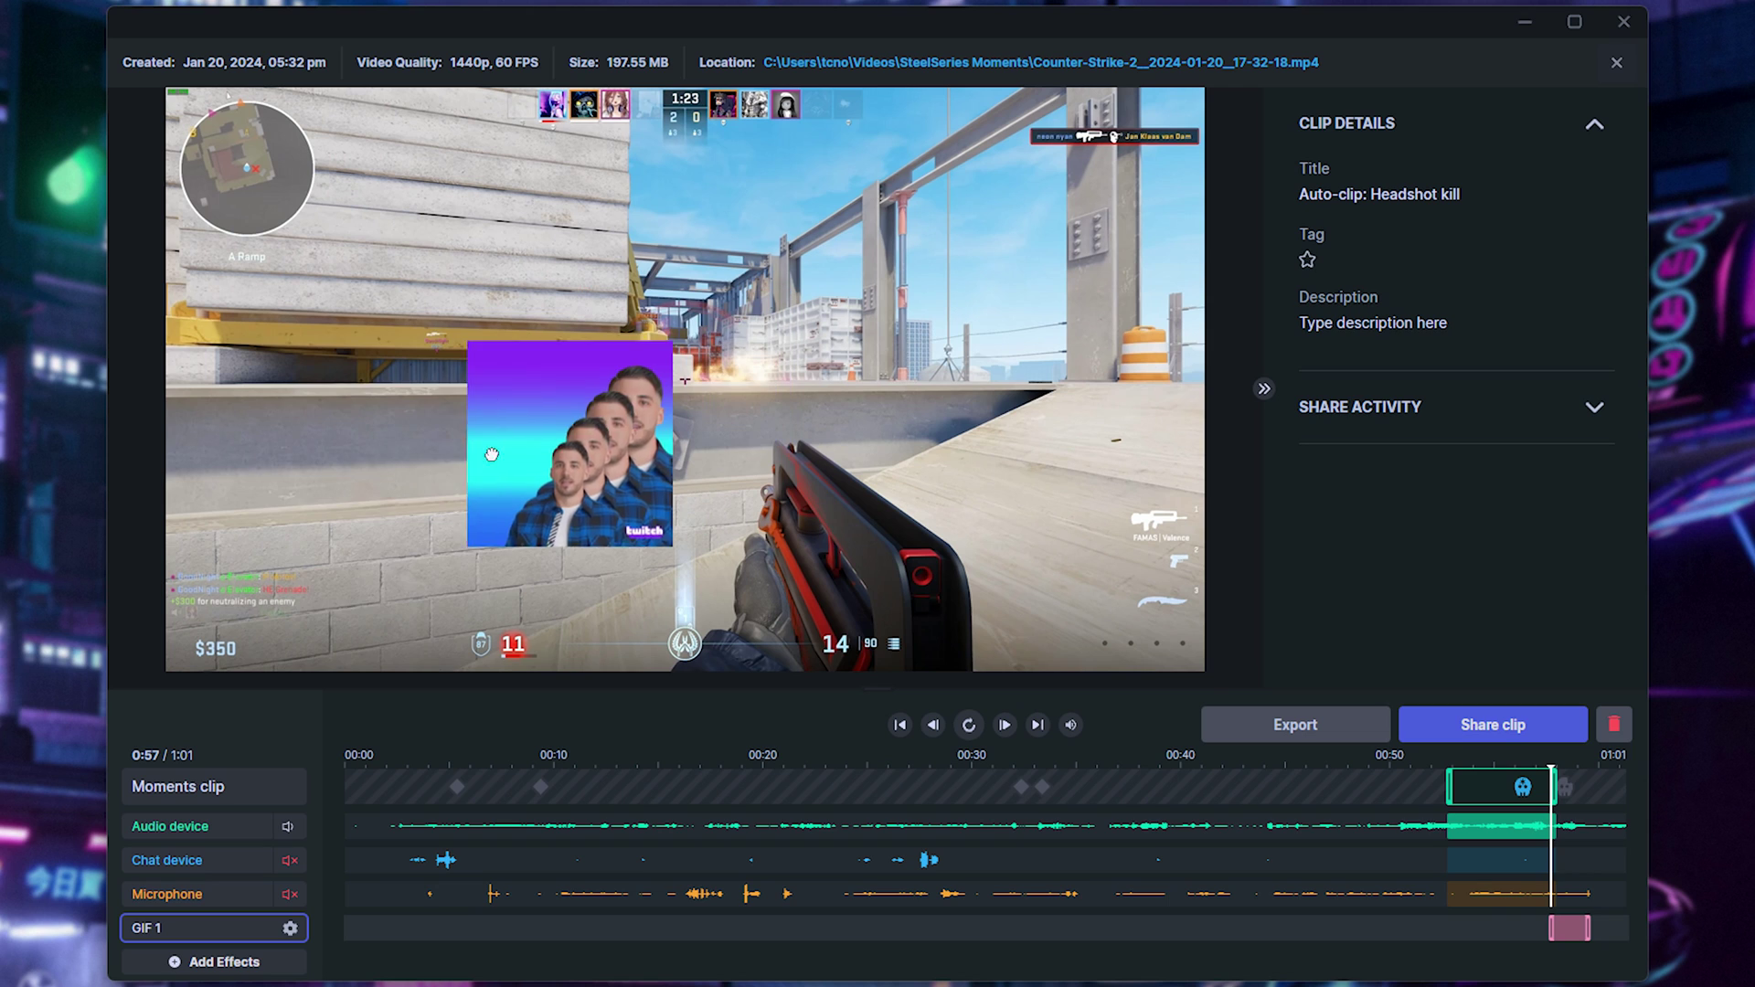
Step: Add a Giphy GIF as the GIF 1 overlay, preview text styles without adding any, then exit the editor
left_click(1123, 467)
left_click(220, 961)
left_click(595, 389)
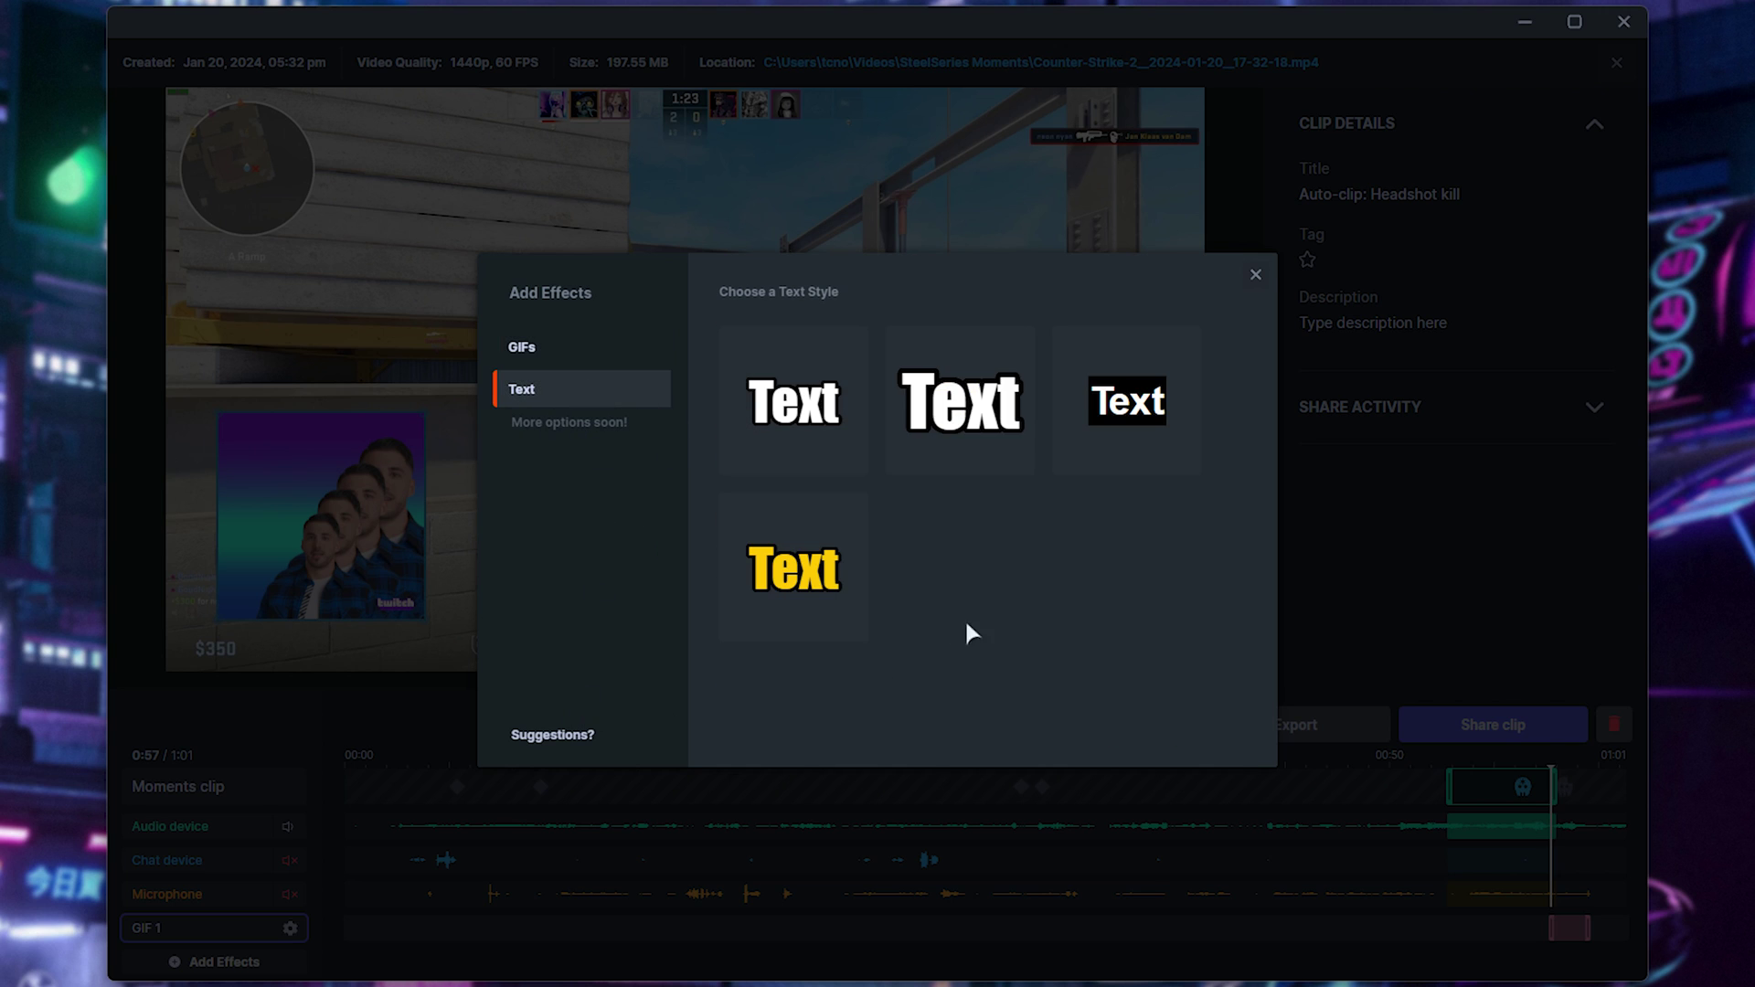
left_click(1257, 274)
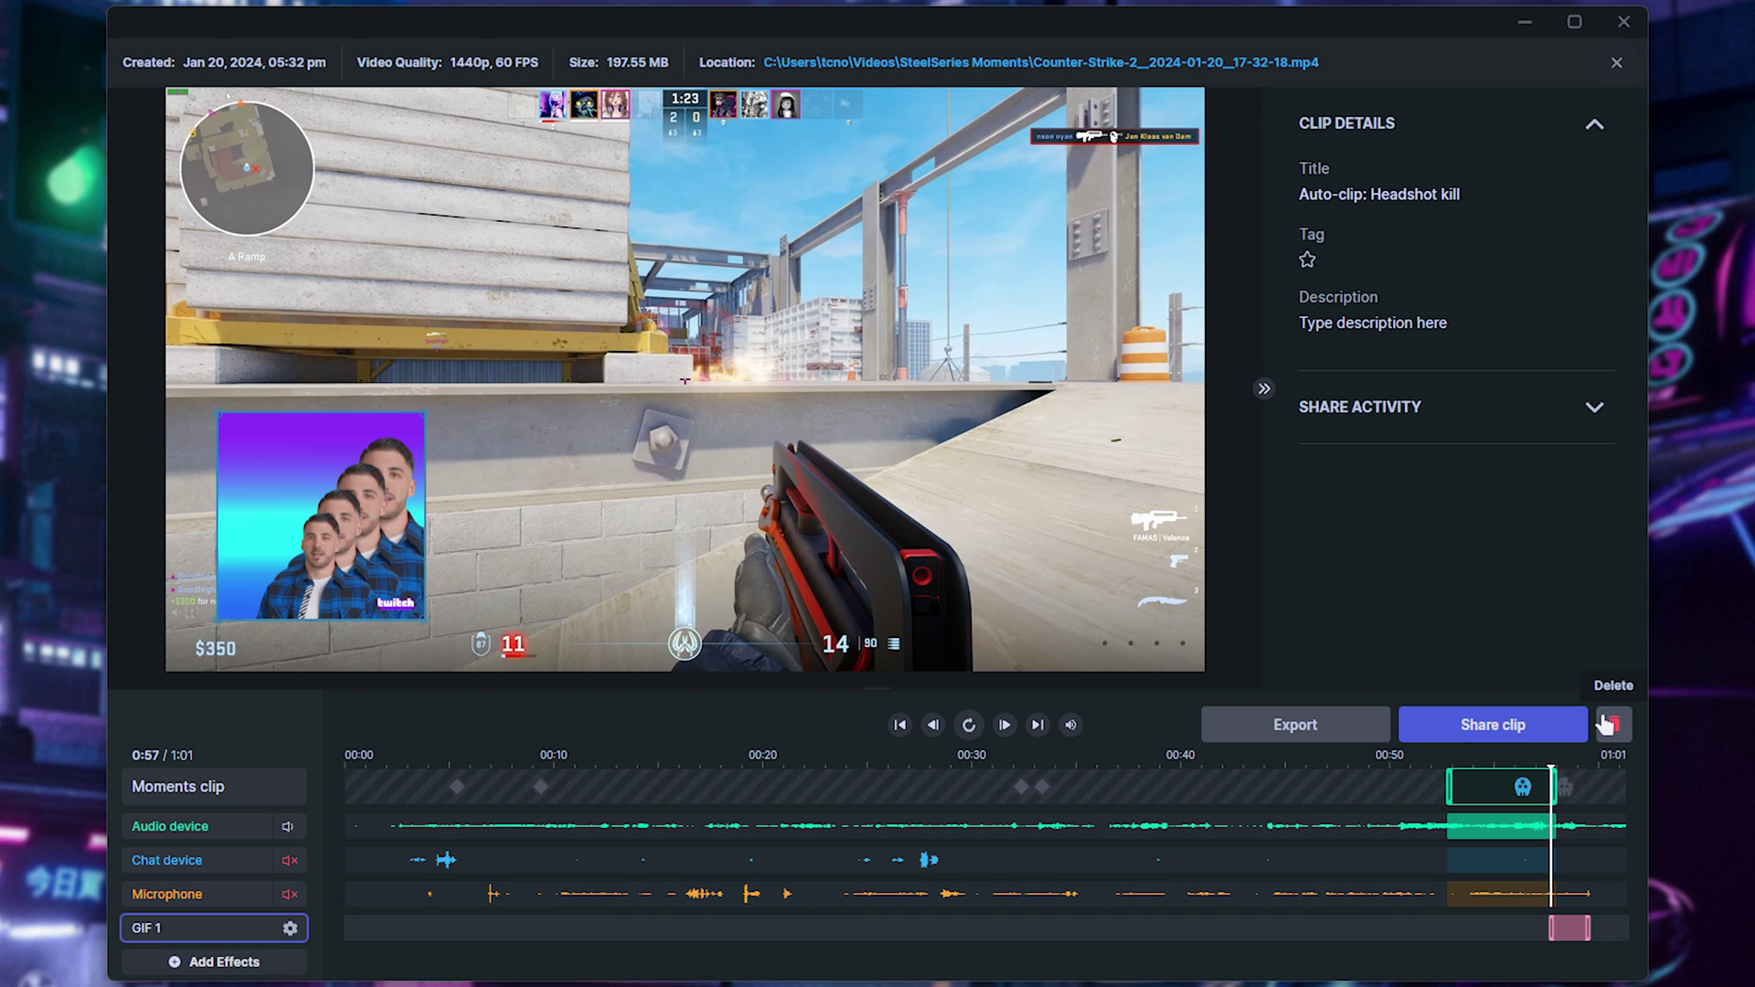
left_click(1616, 60)
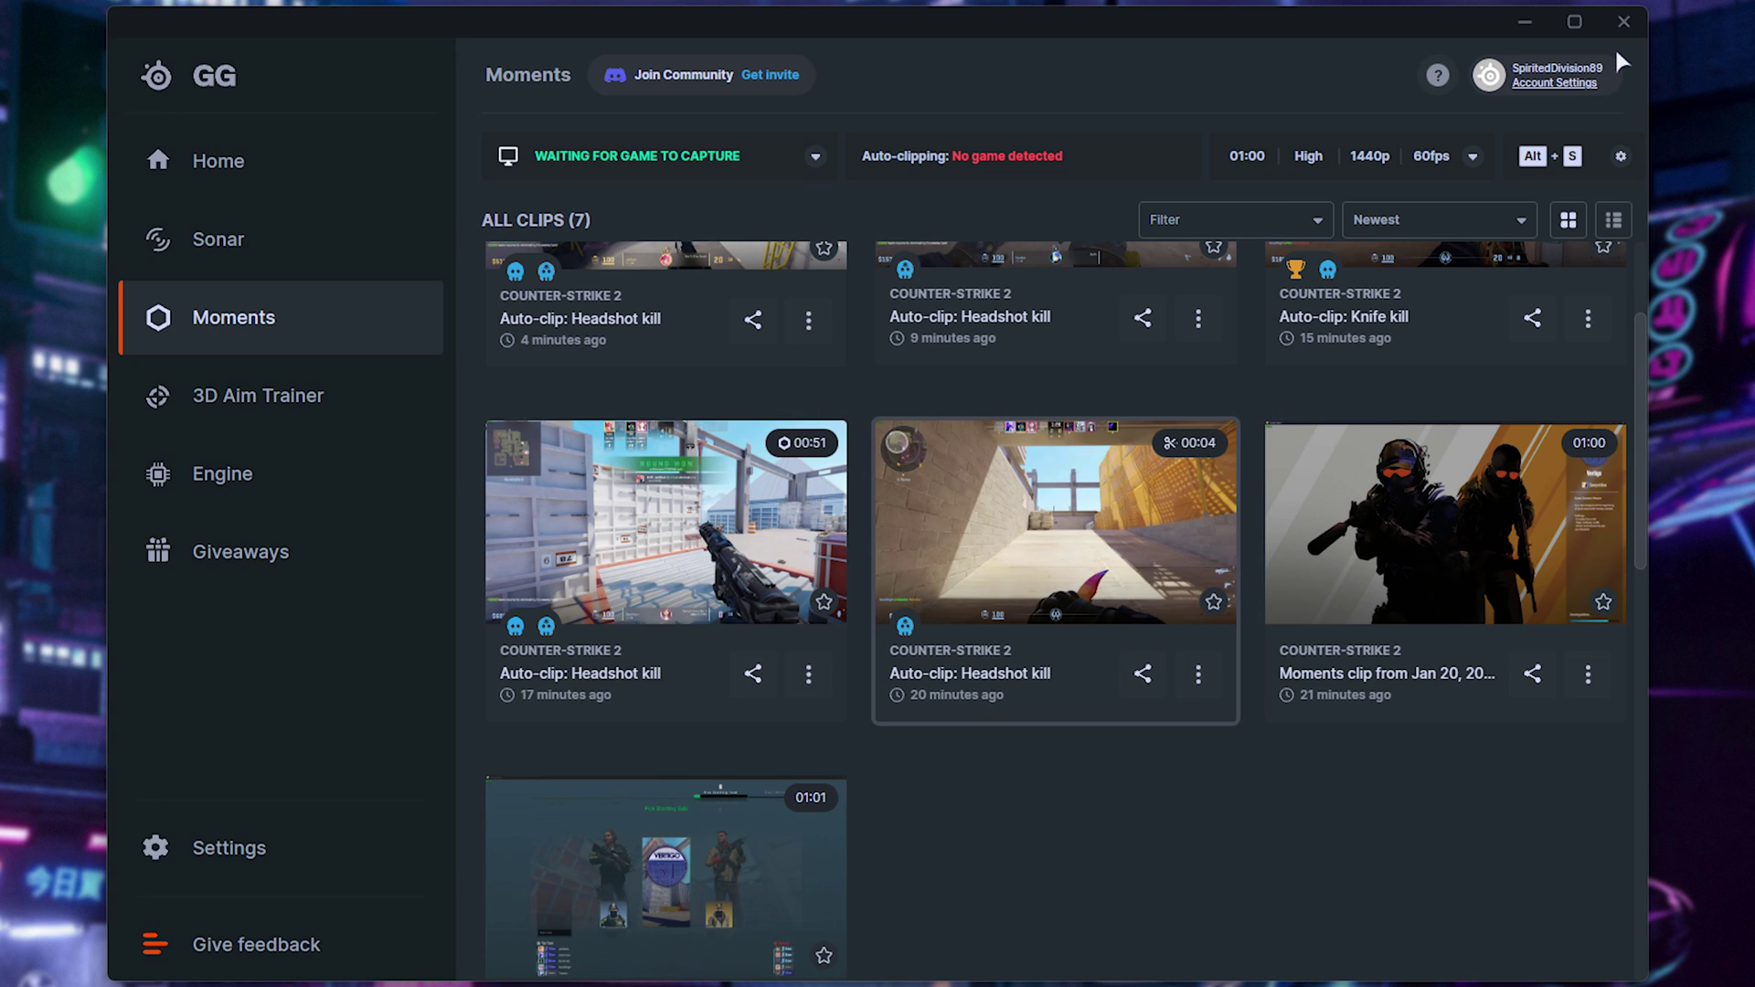
scroll(1030, 848, "down", 3)
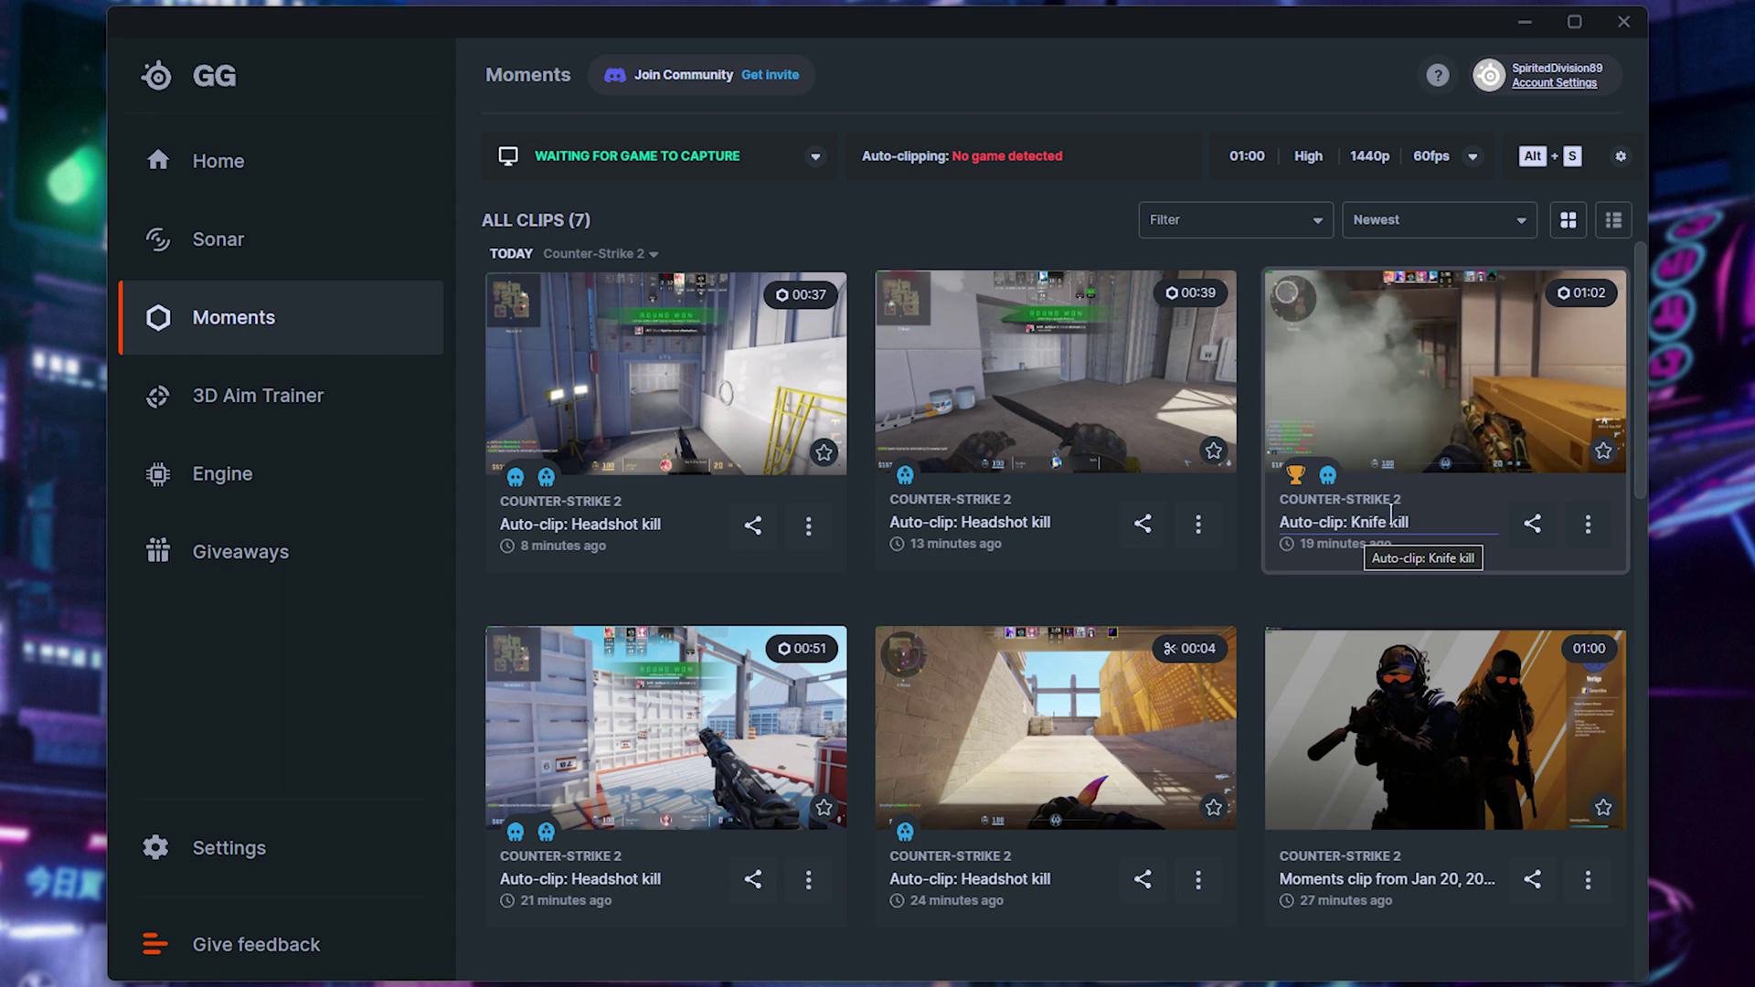
Step: Open the Knife kill clip and trim it to run from about 0:53 to 01:01
left_click(1410, 408)
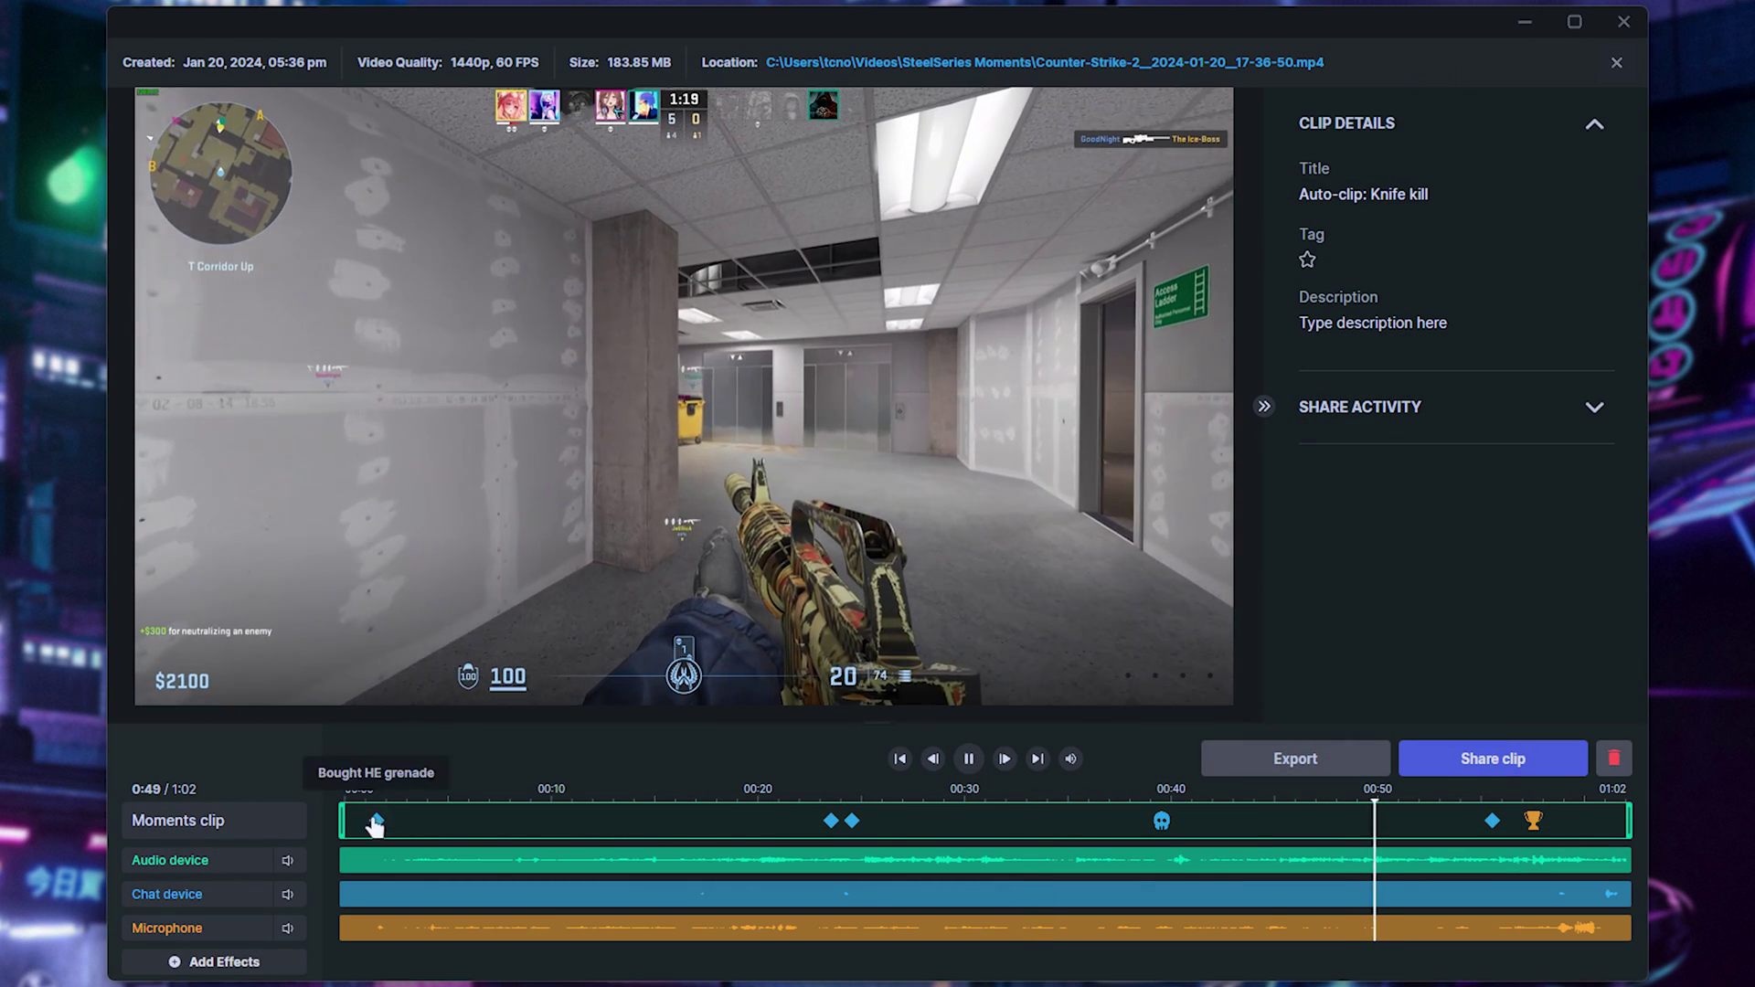
left_click_drag(340, 821, 1439, 841)
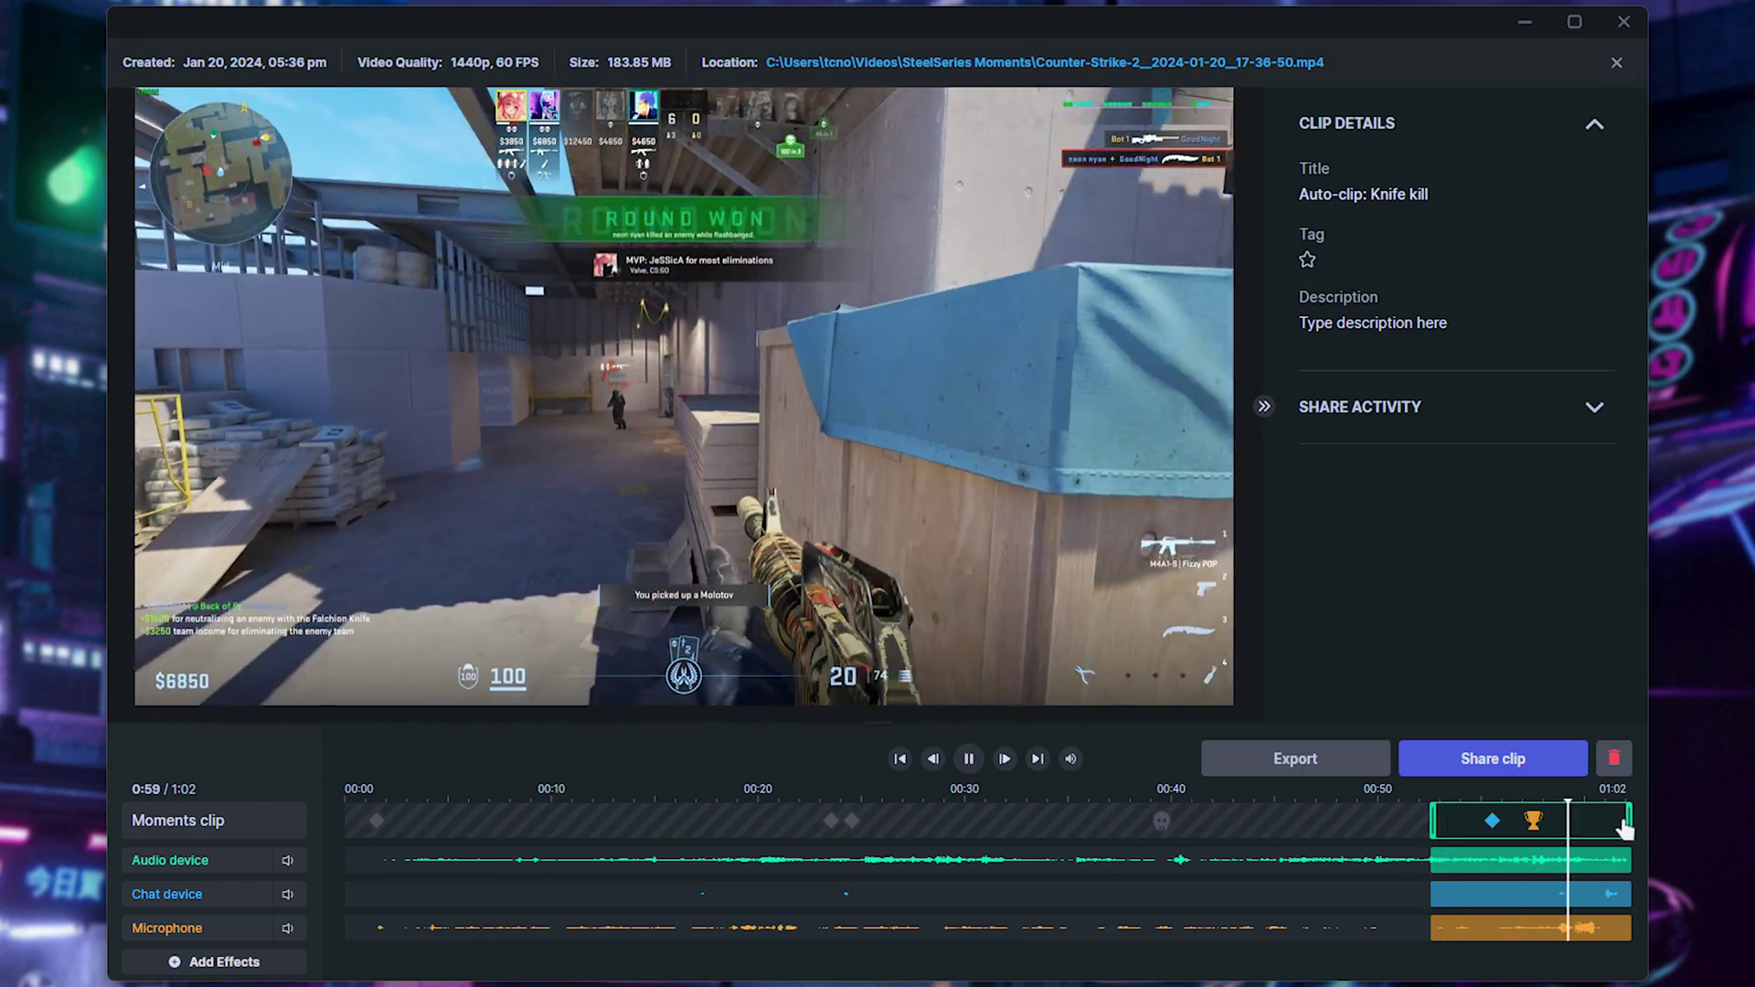
left_click_drag(1632, 818, 1600, 820)
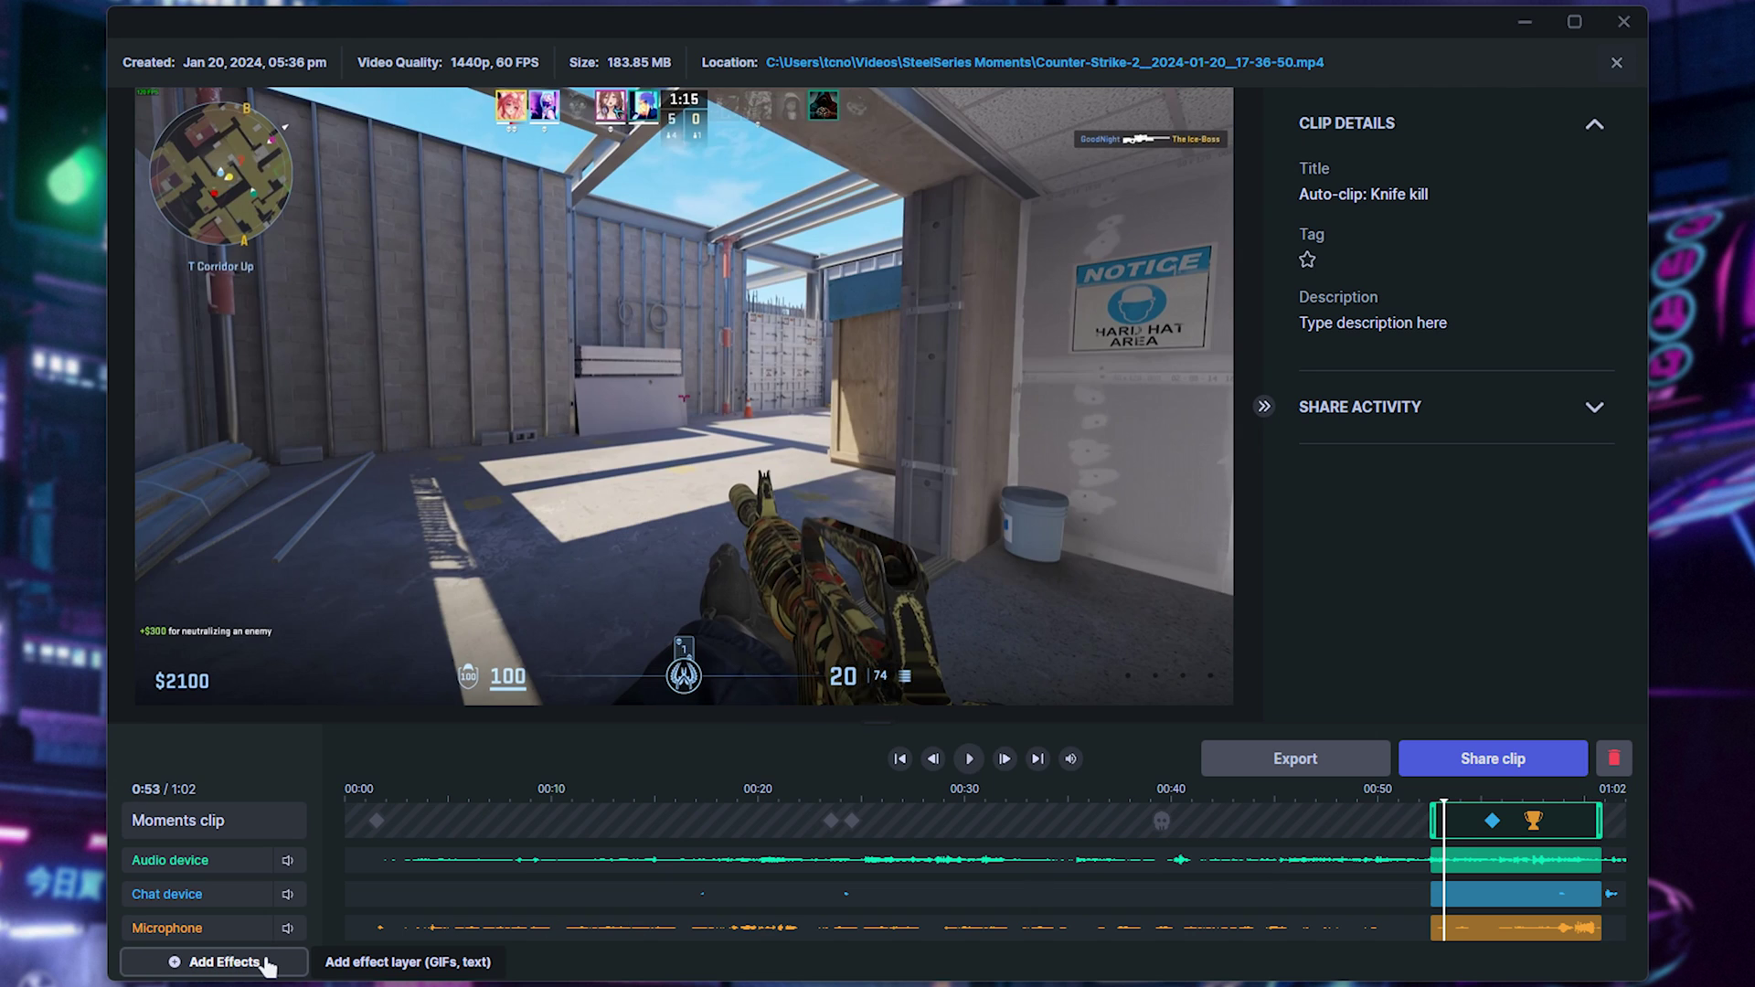
Step: Add an 'owl' GIF overlay and move it to the bottom-left corner
left_click(215, 962)
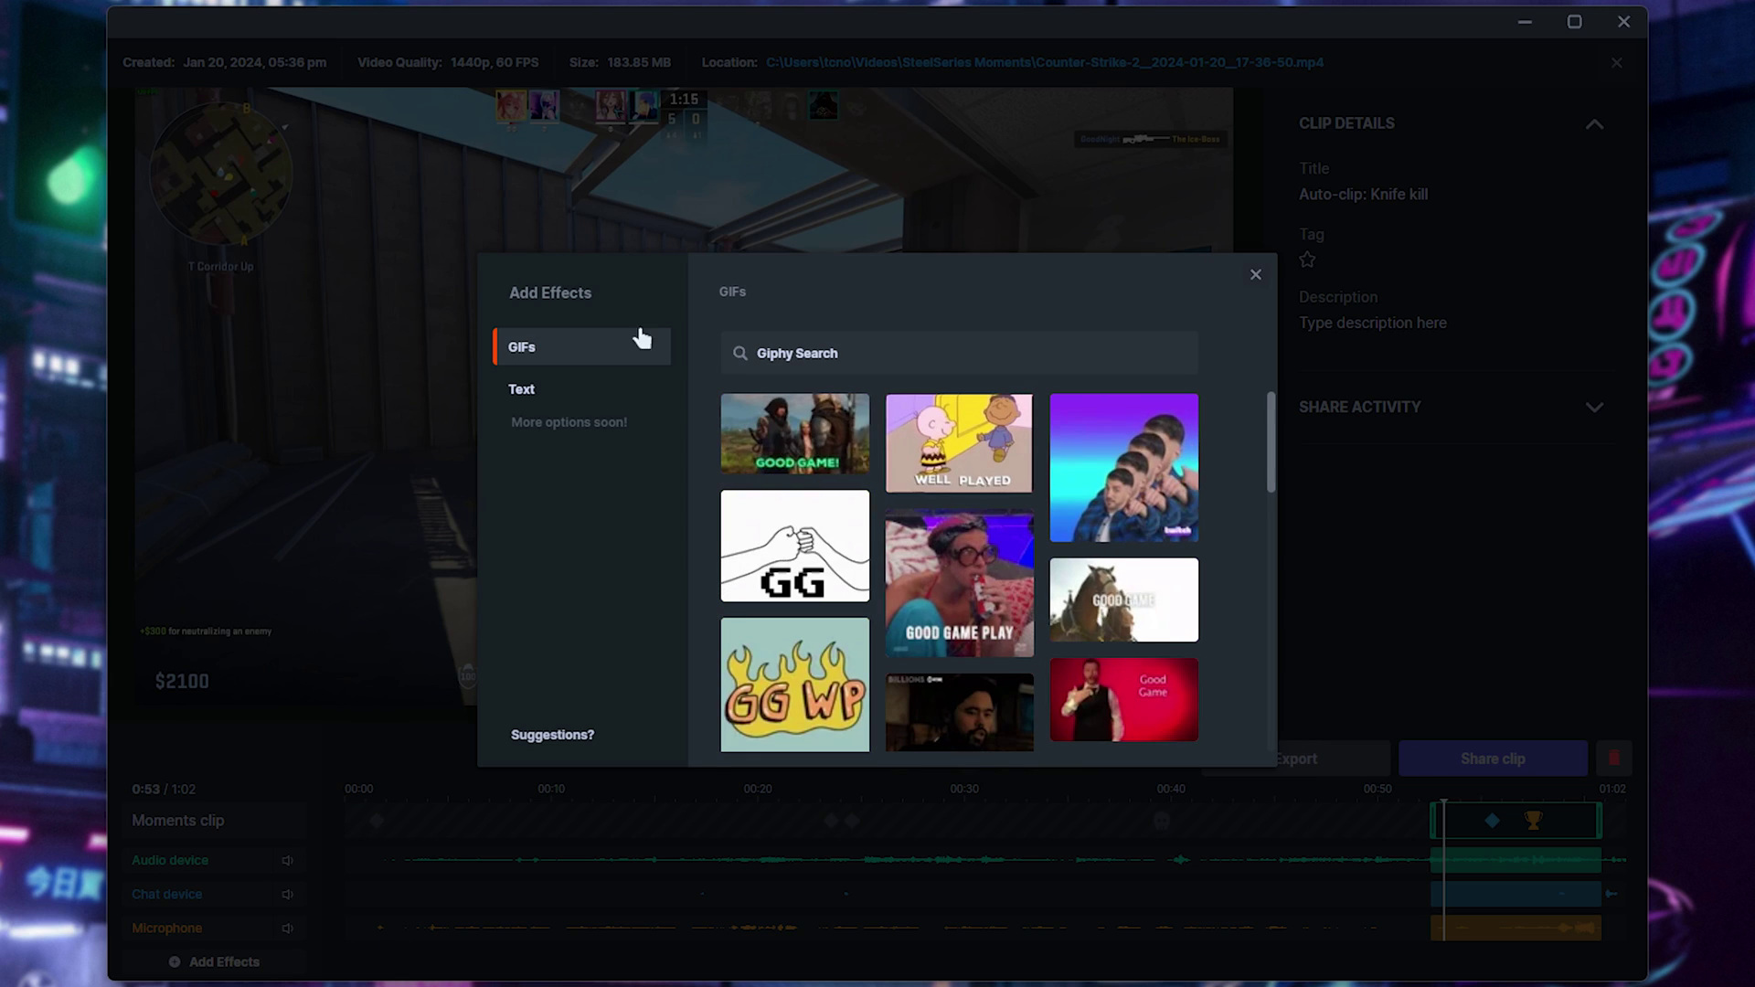
type("owl")
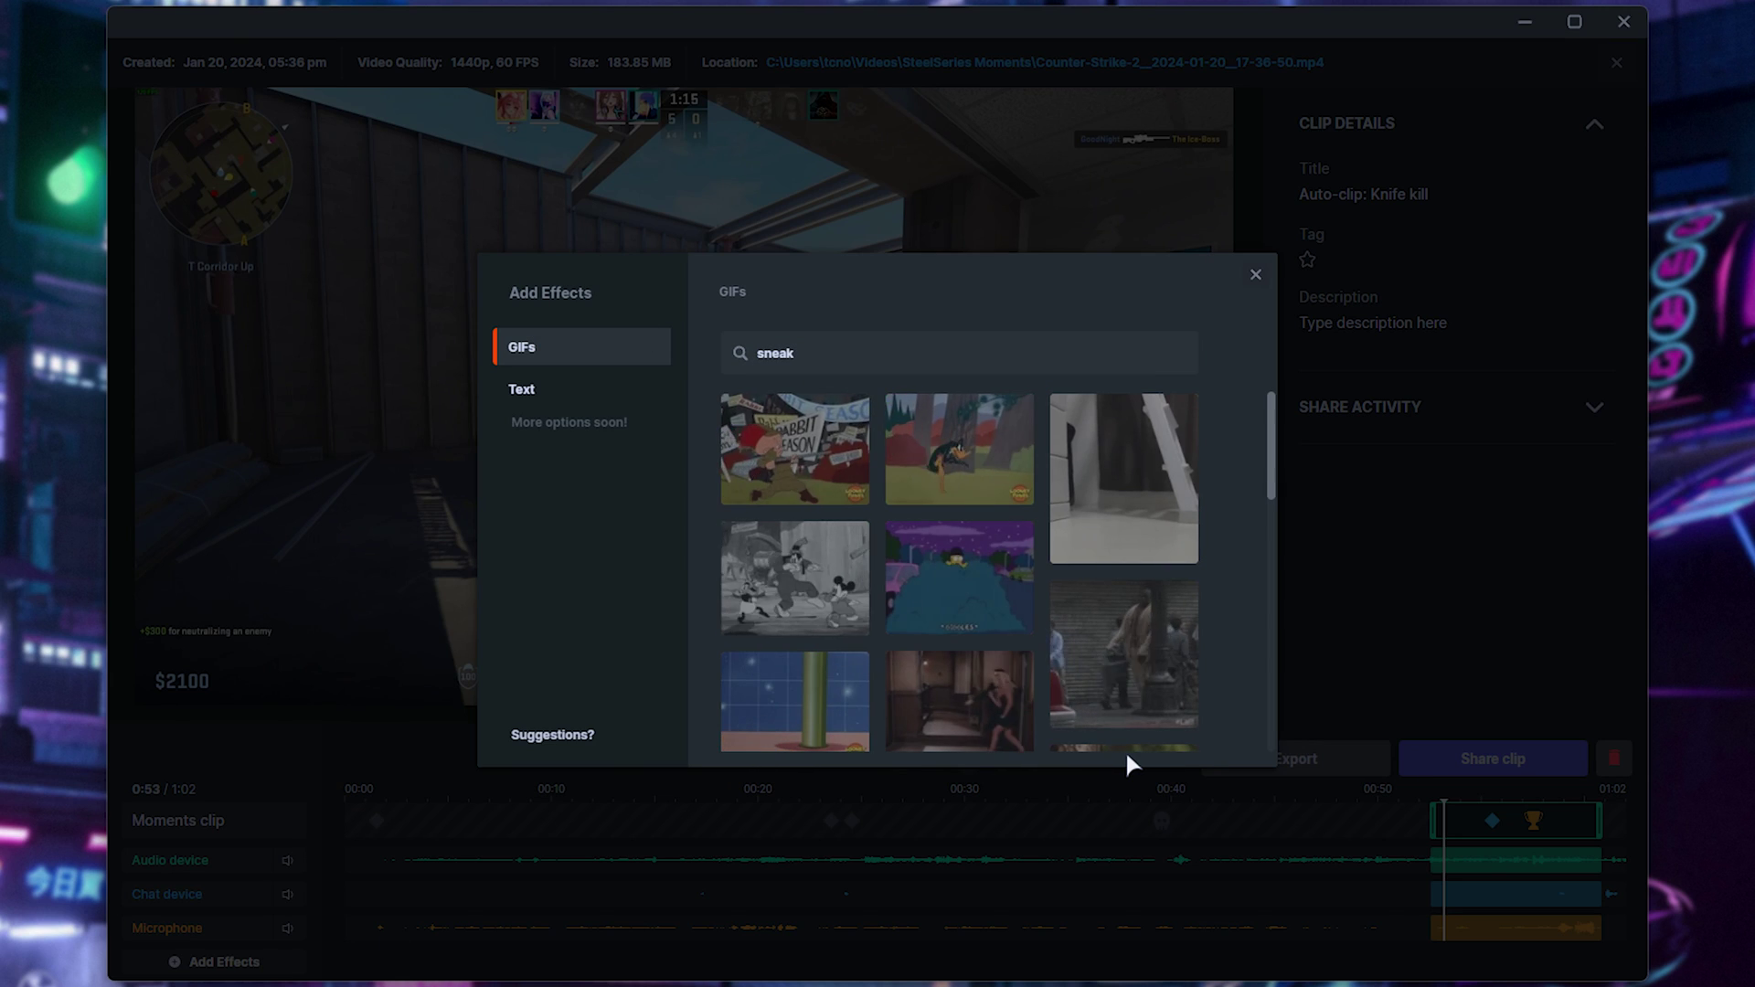
left_click(1126, 746)
left_click_drag(1476, 928, 1467, 928)
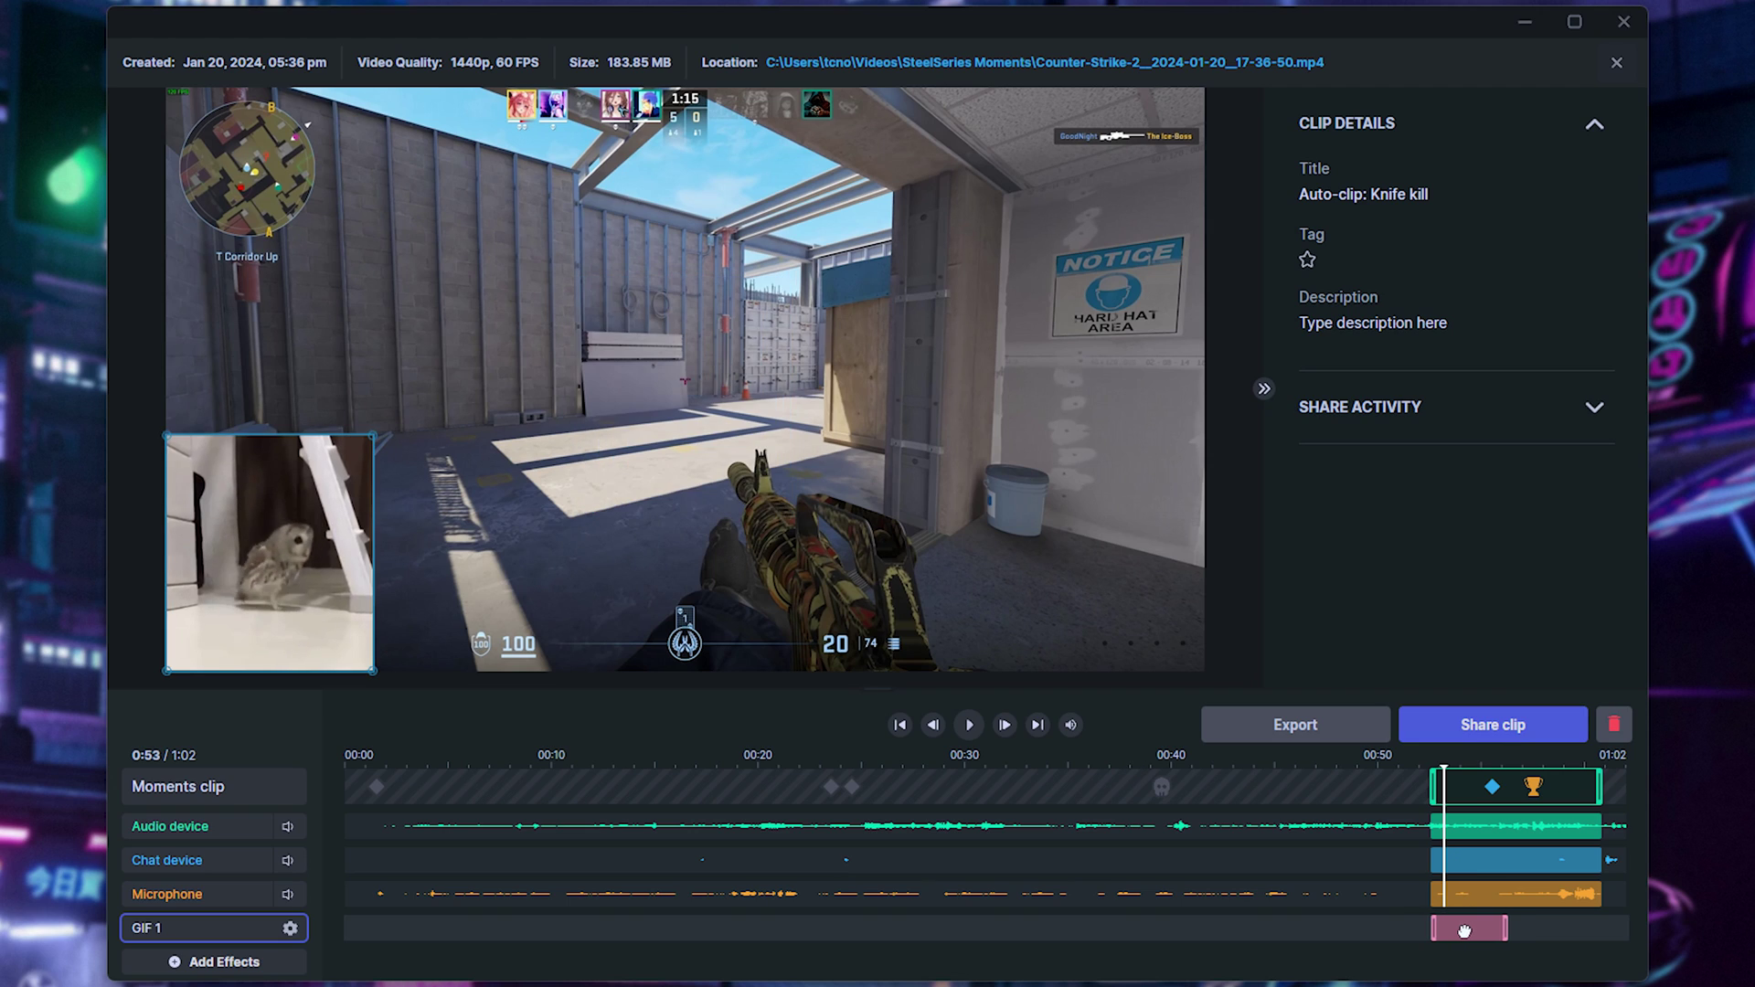
left_click(1491, 803)
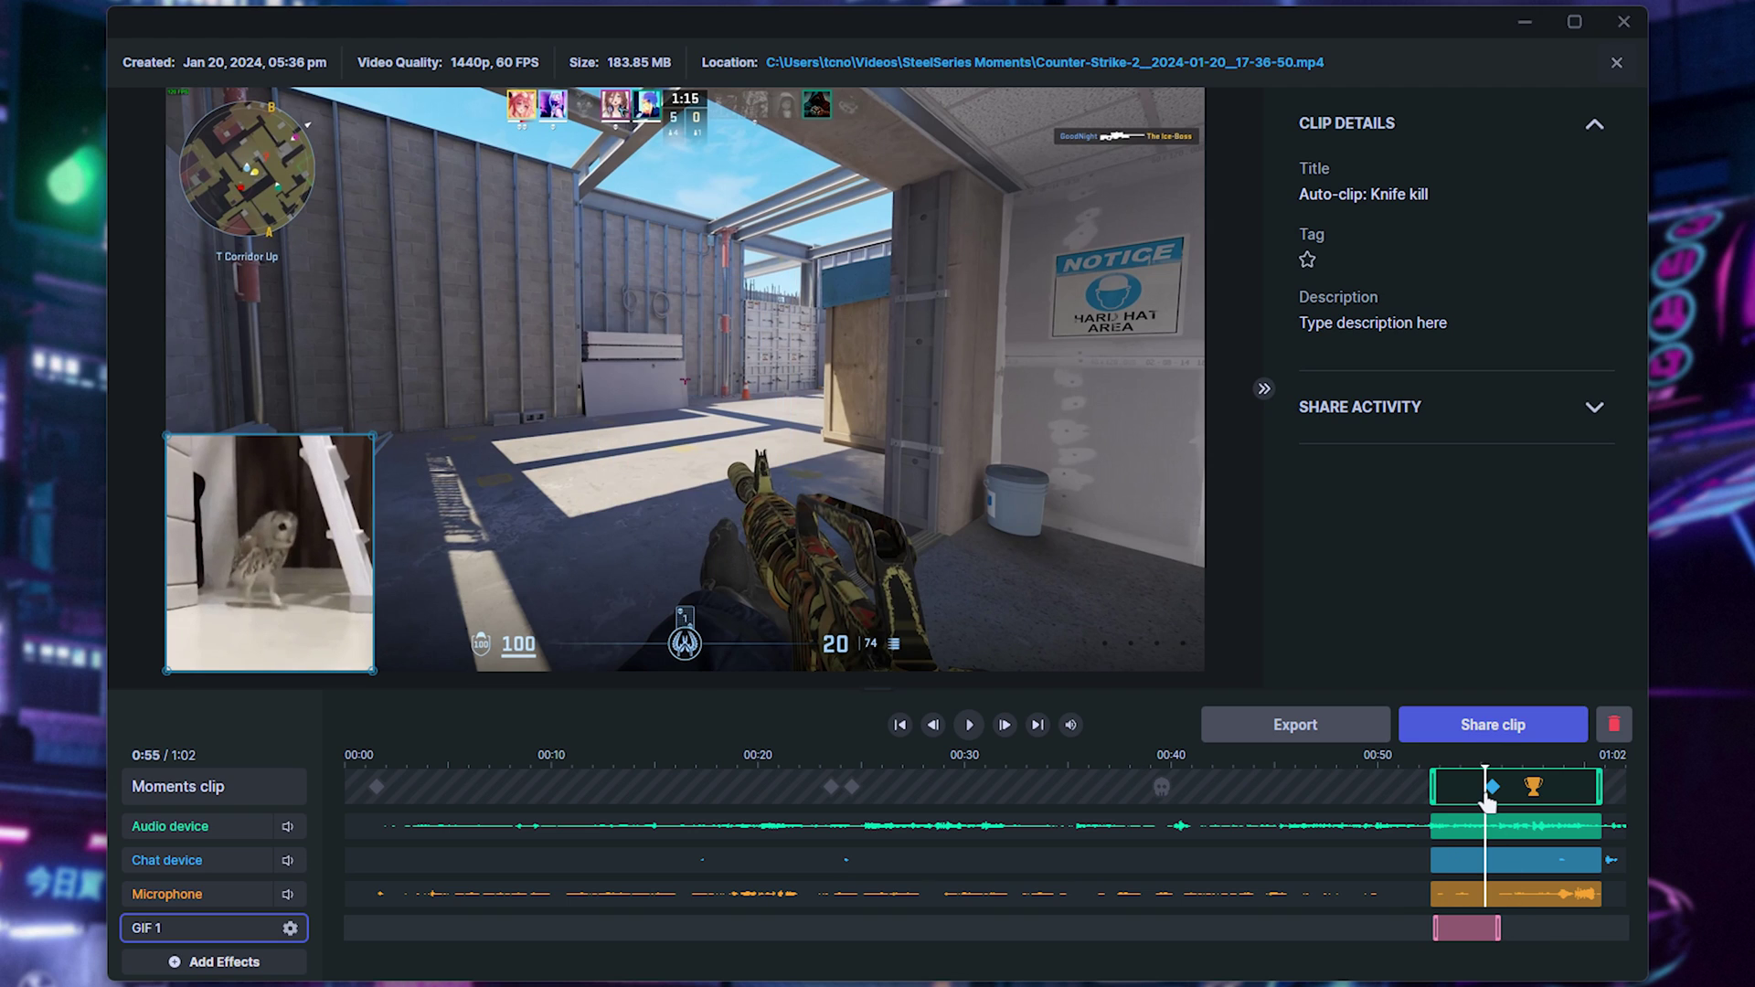
Step: Add a 'flashbang' GIF, shorten the owl GIF, and insert a third GIF at 0:56
left_click(240, 953)
left_click(893, 358)
type("flashbang")
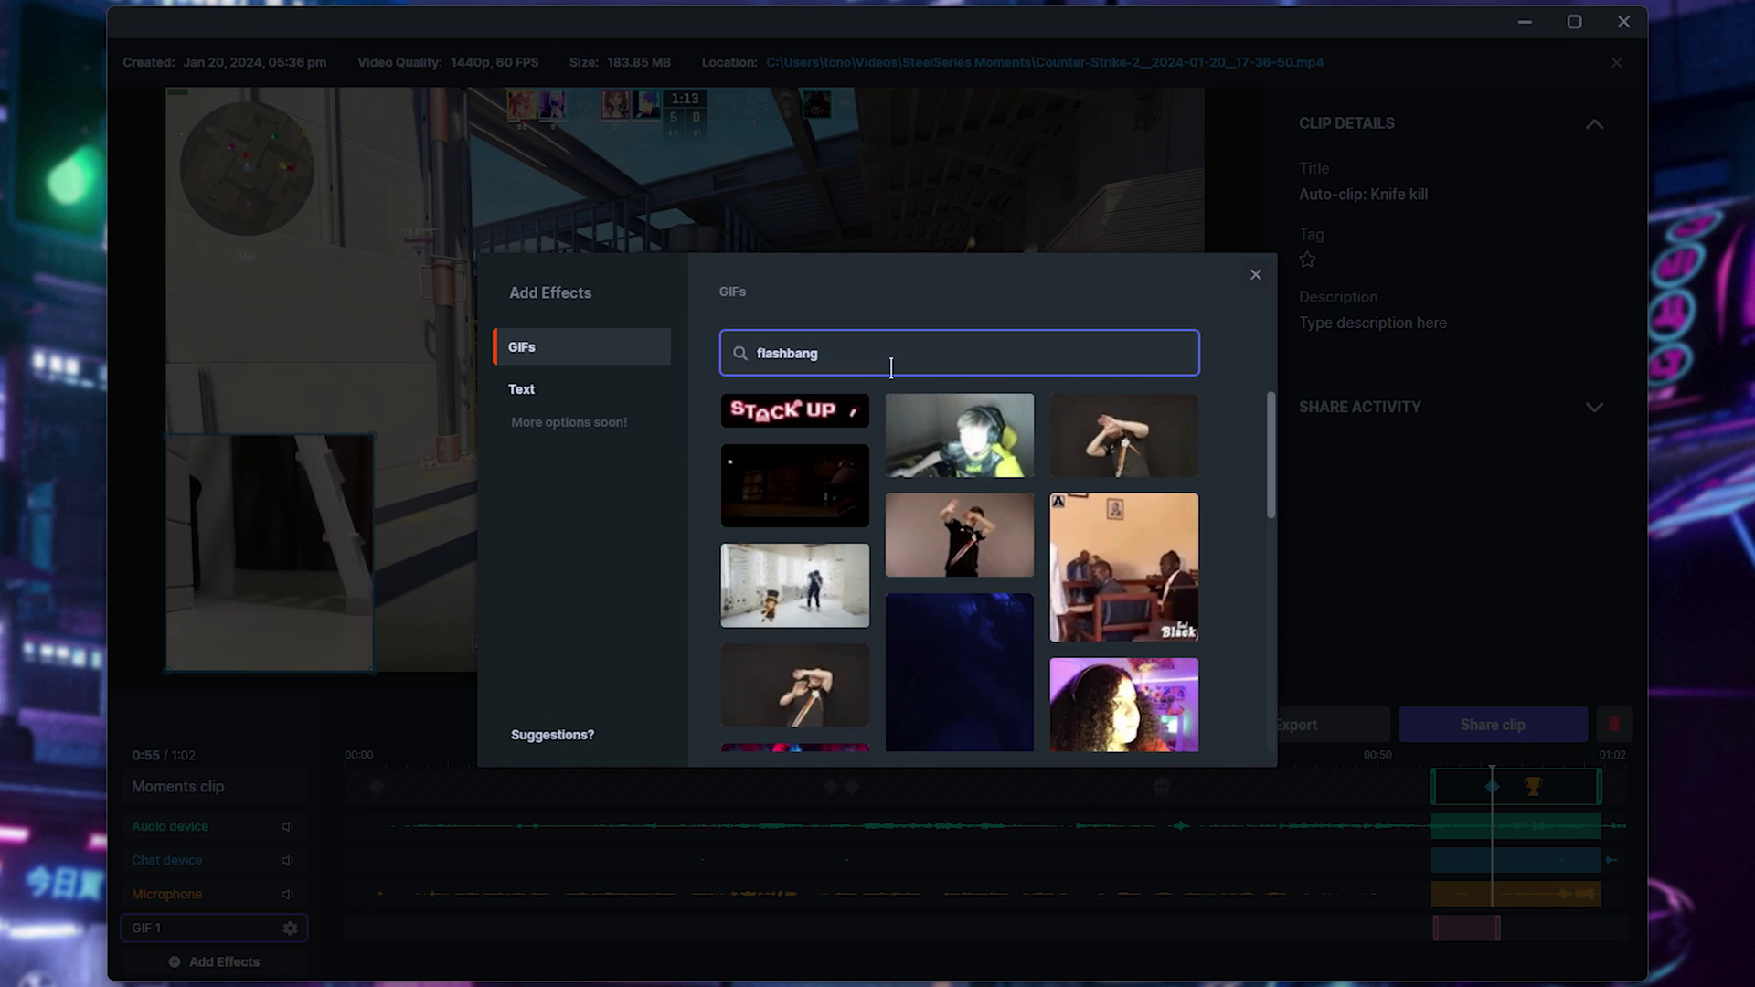
left_click(1165, 681)
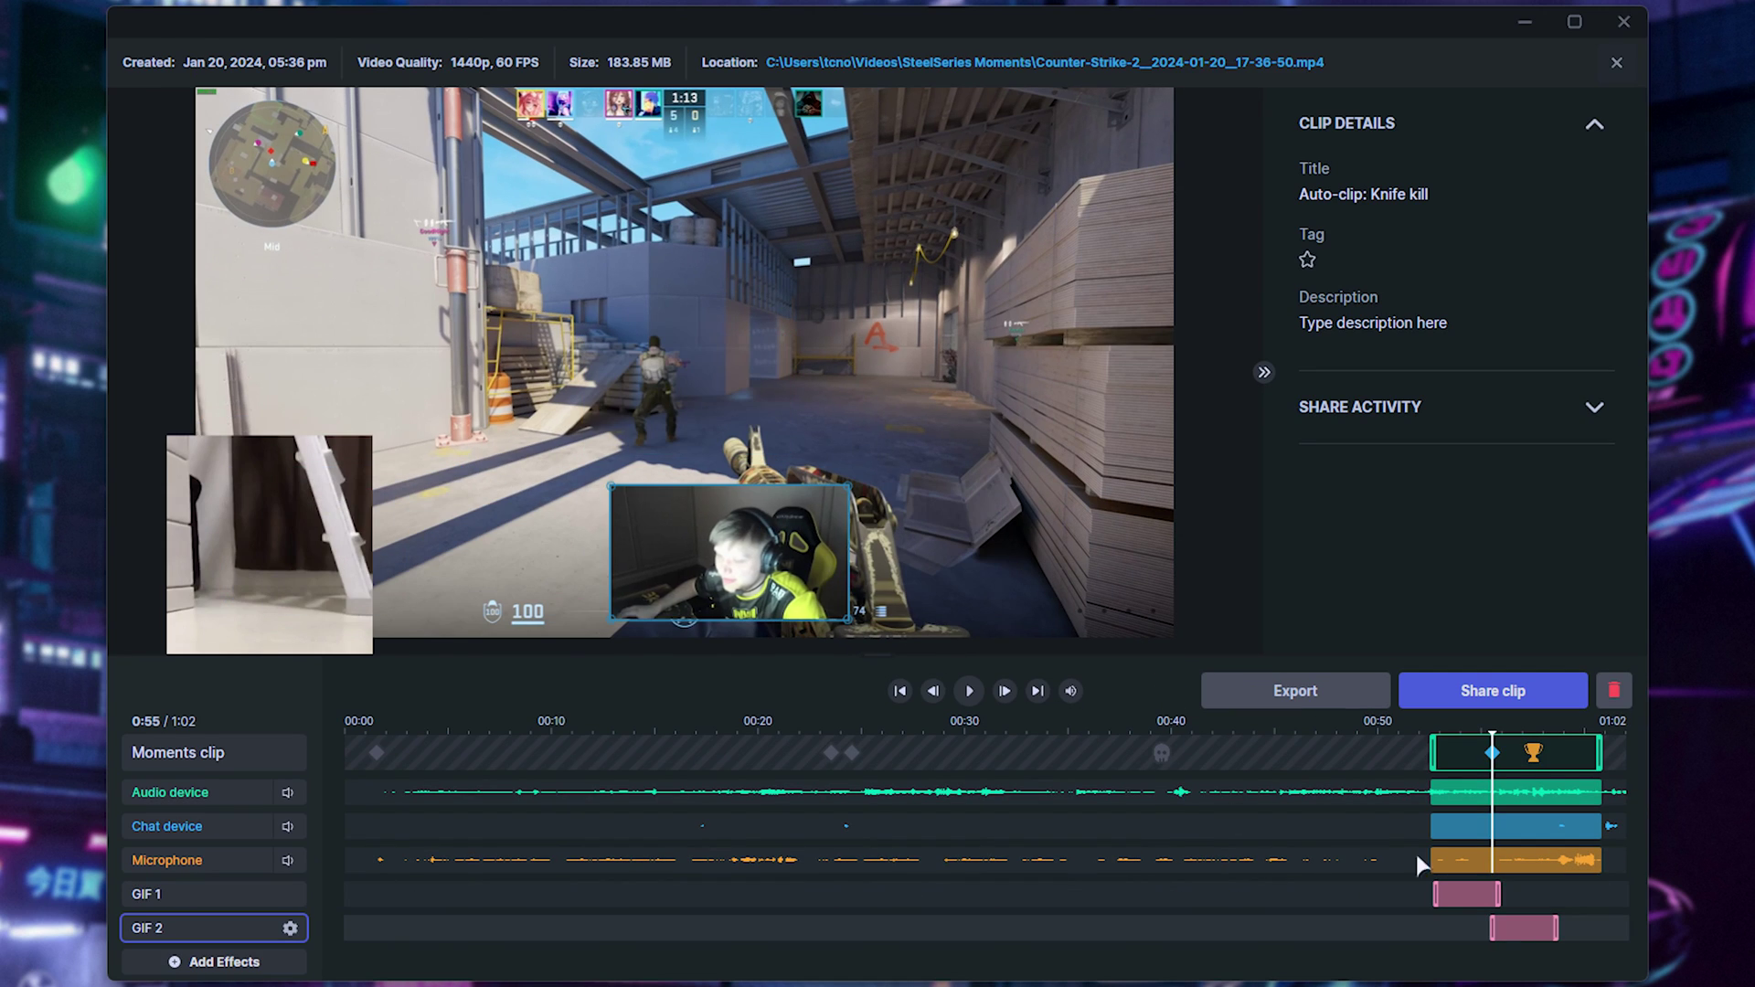
left_click_drag(1499, 895, 1481, 898)
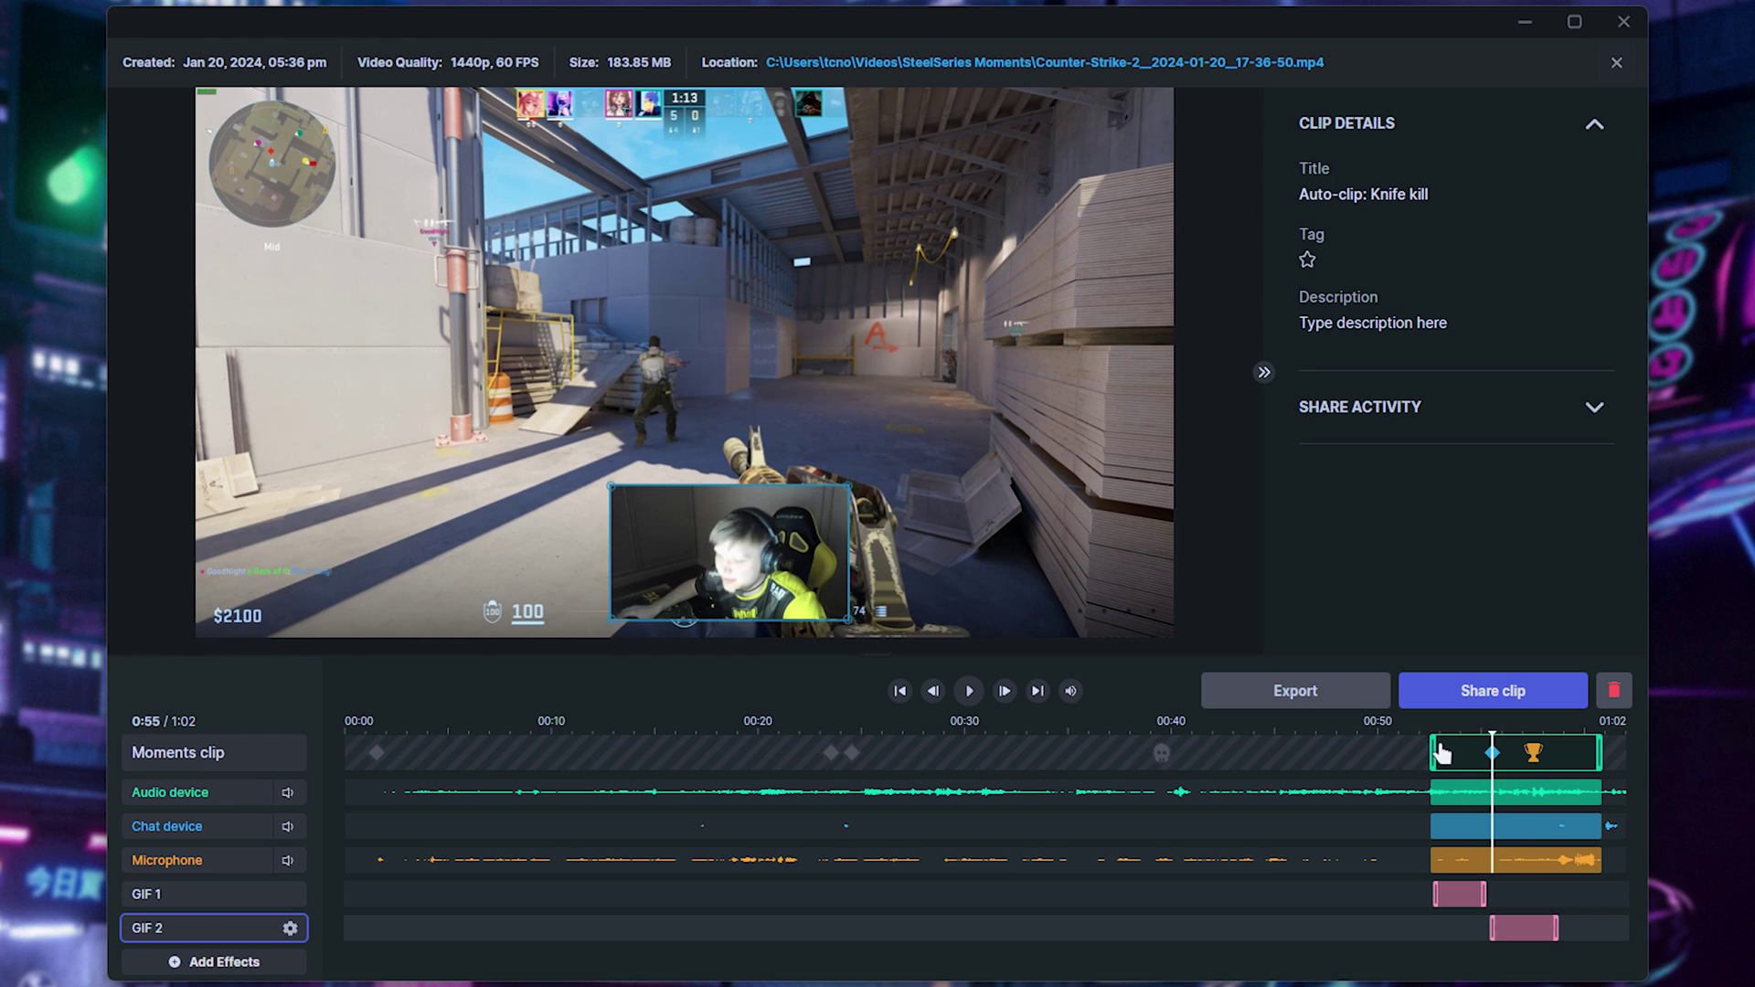
left_click(1504, 757)
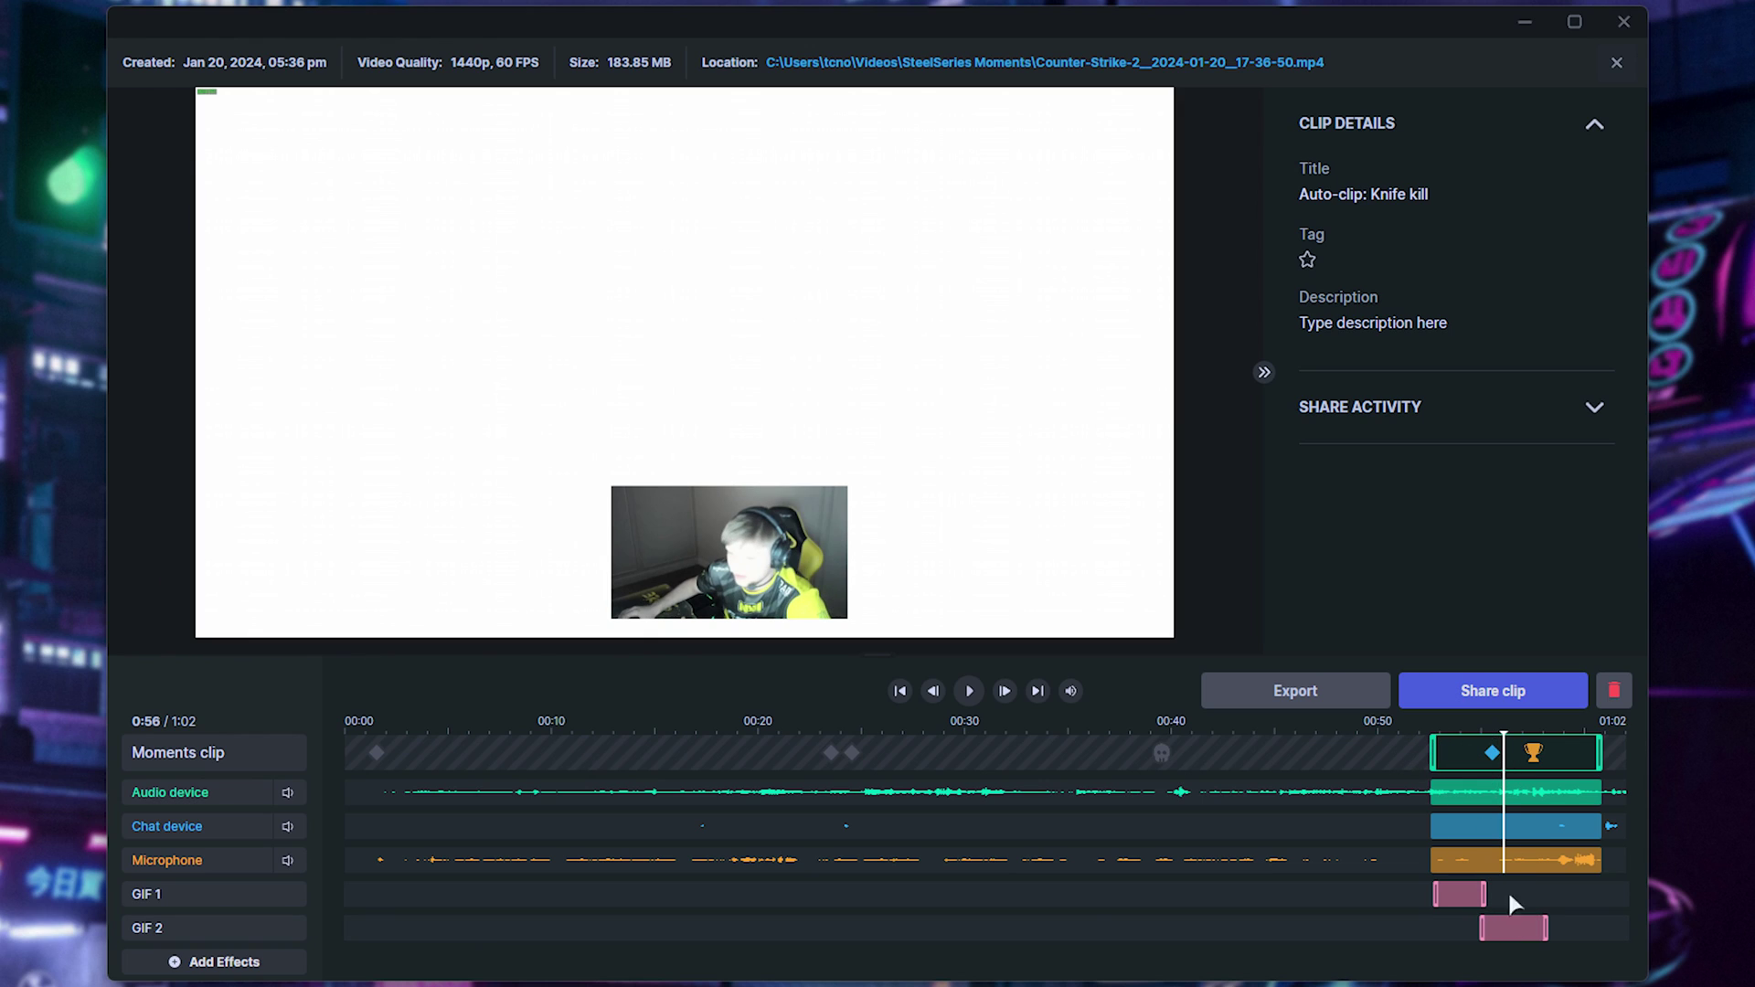
left_click(1463, 753)
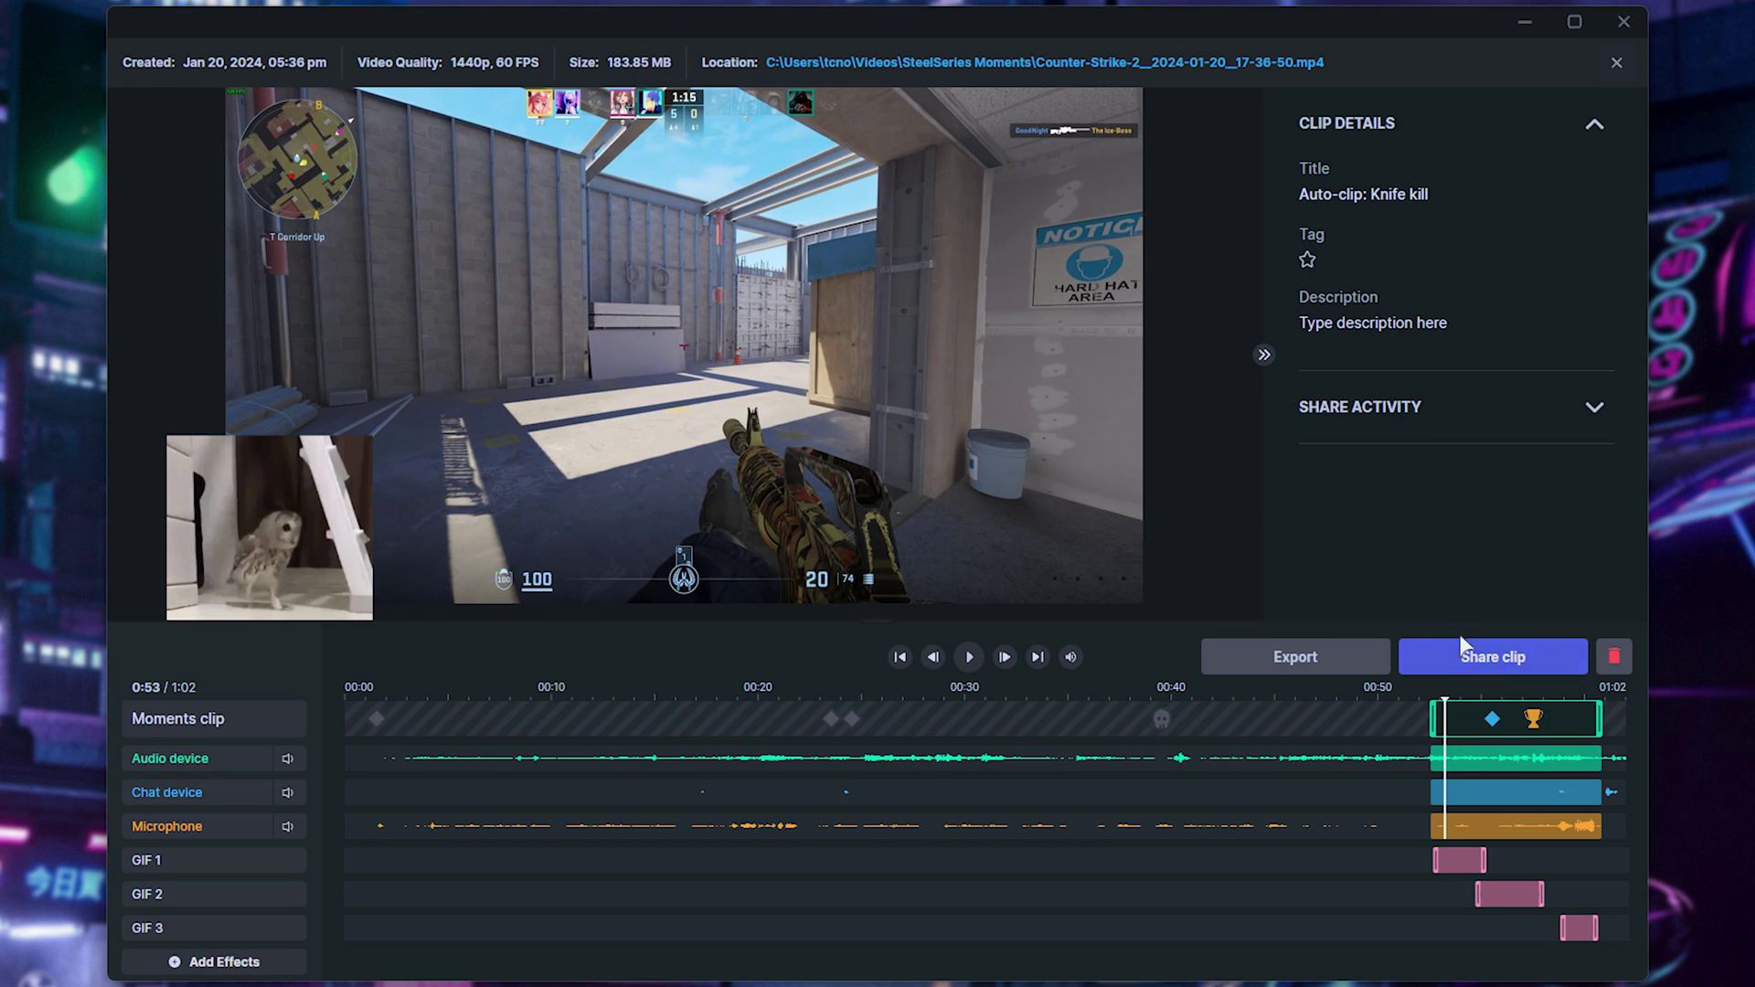
Step: Prepare the clip for Discord sharing at Original size and pick up the Drag & drop clip card
left_click(1410, 656)
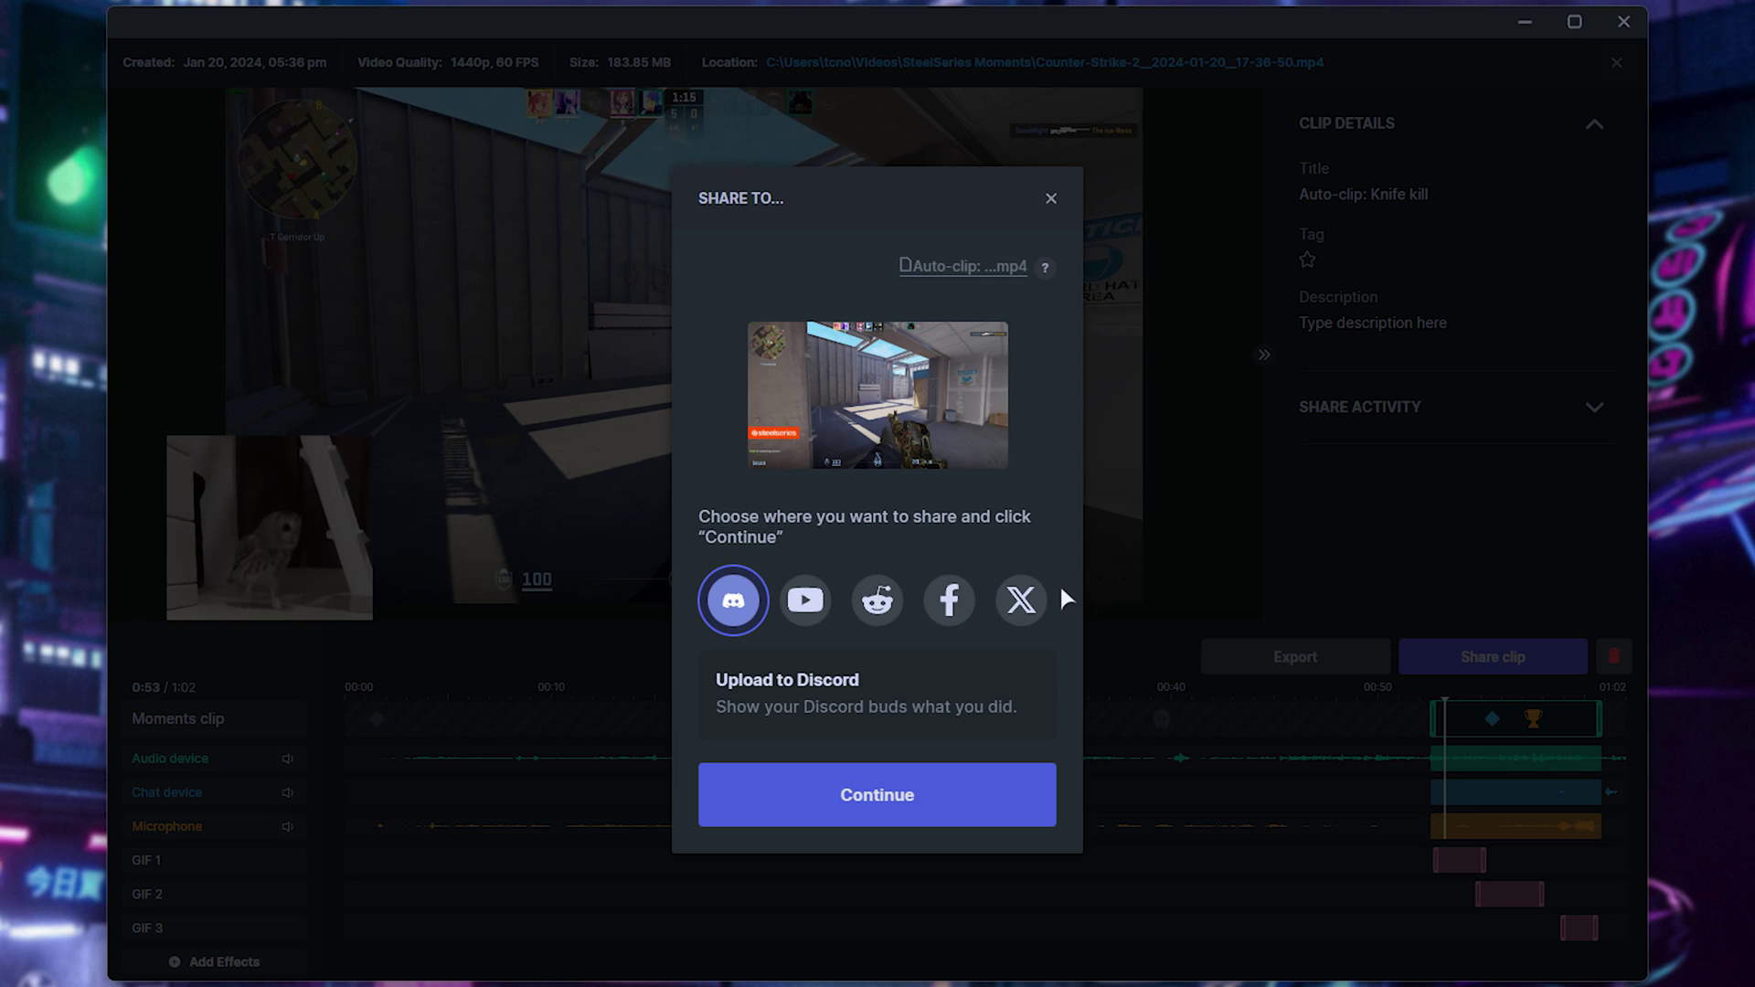
left_click(940, 789)
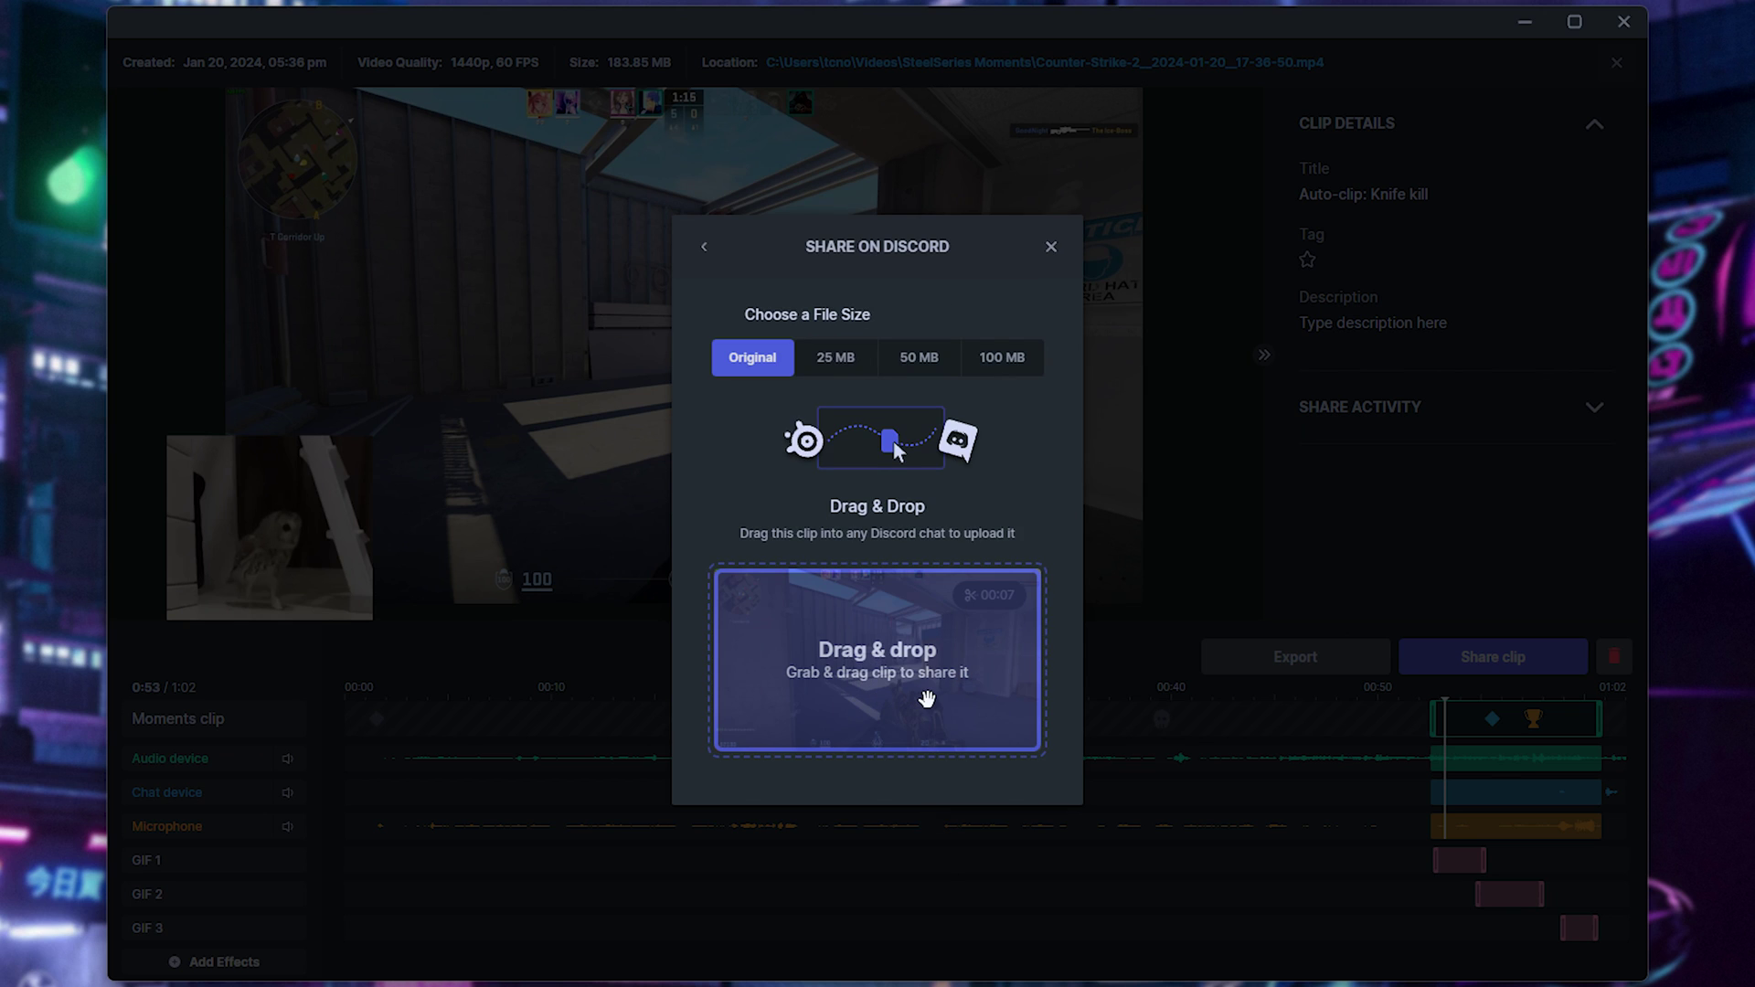
left_click_drag(875, 655, 892, 699)
Step: Drop the clip card into Discord's #moderator-only message box and send it as a video
key("alt+Tab")
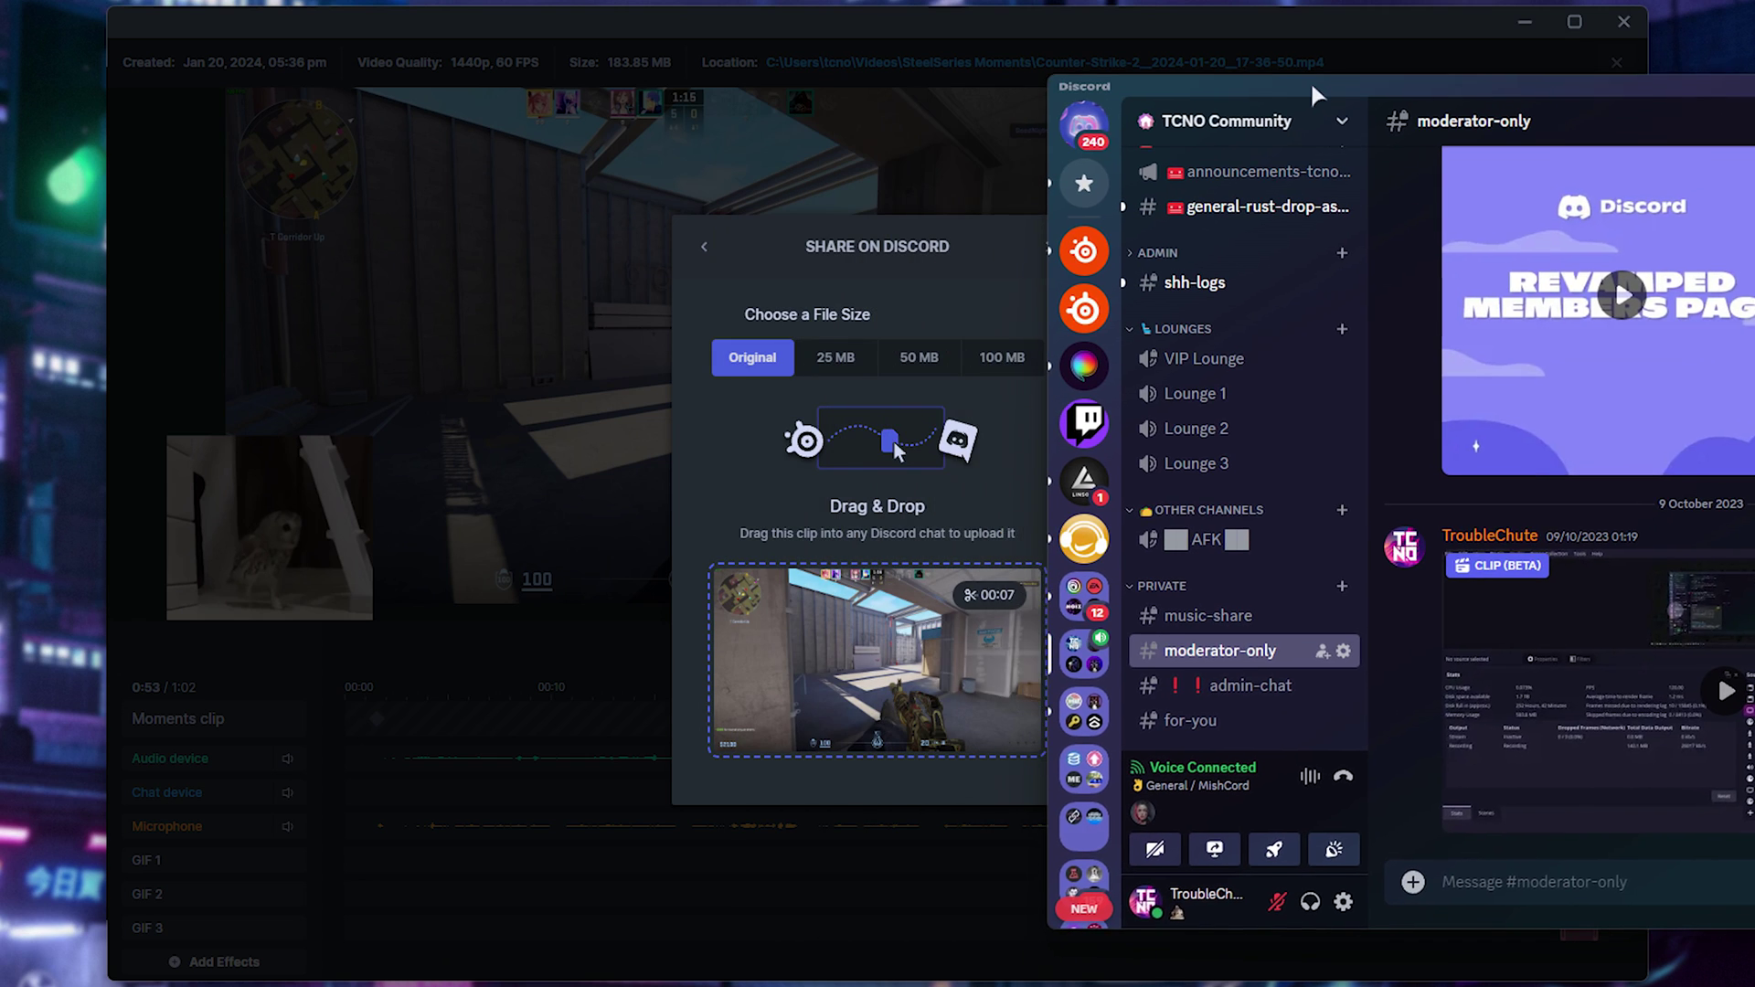
left_click_drag(1012, 44, 640, 38)
left_click_drag(478, 619, 1499, 768)
key("Return")
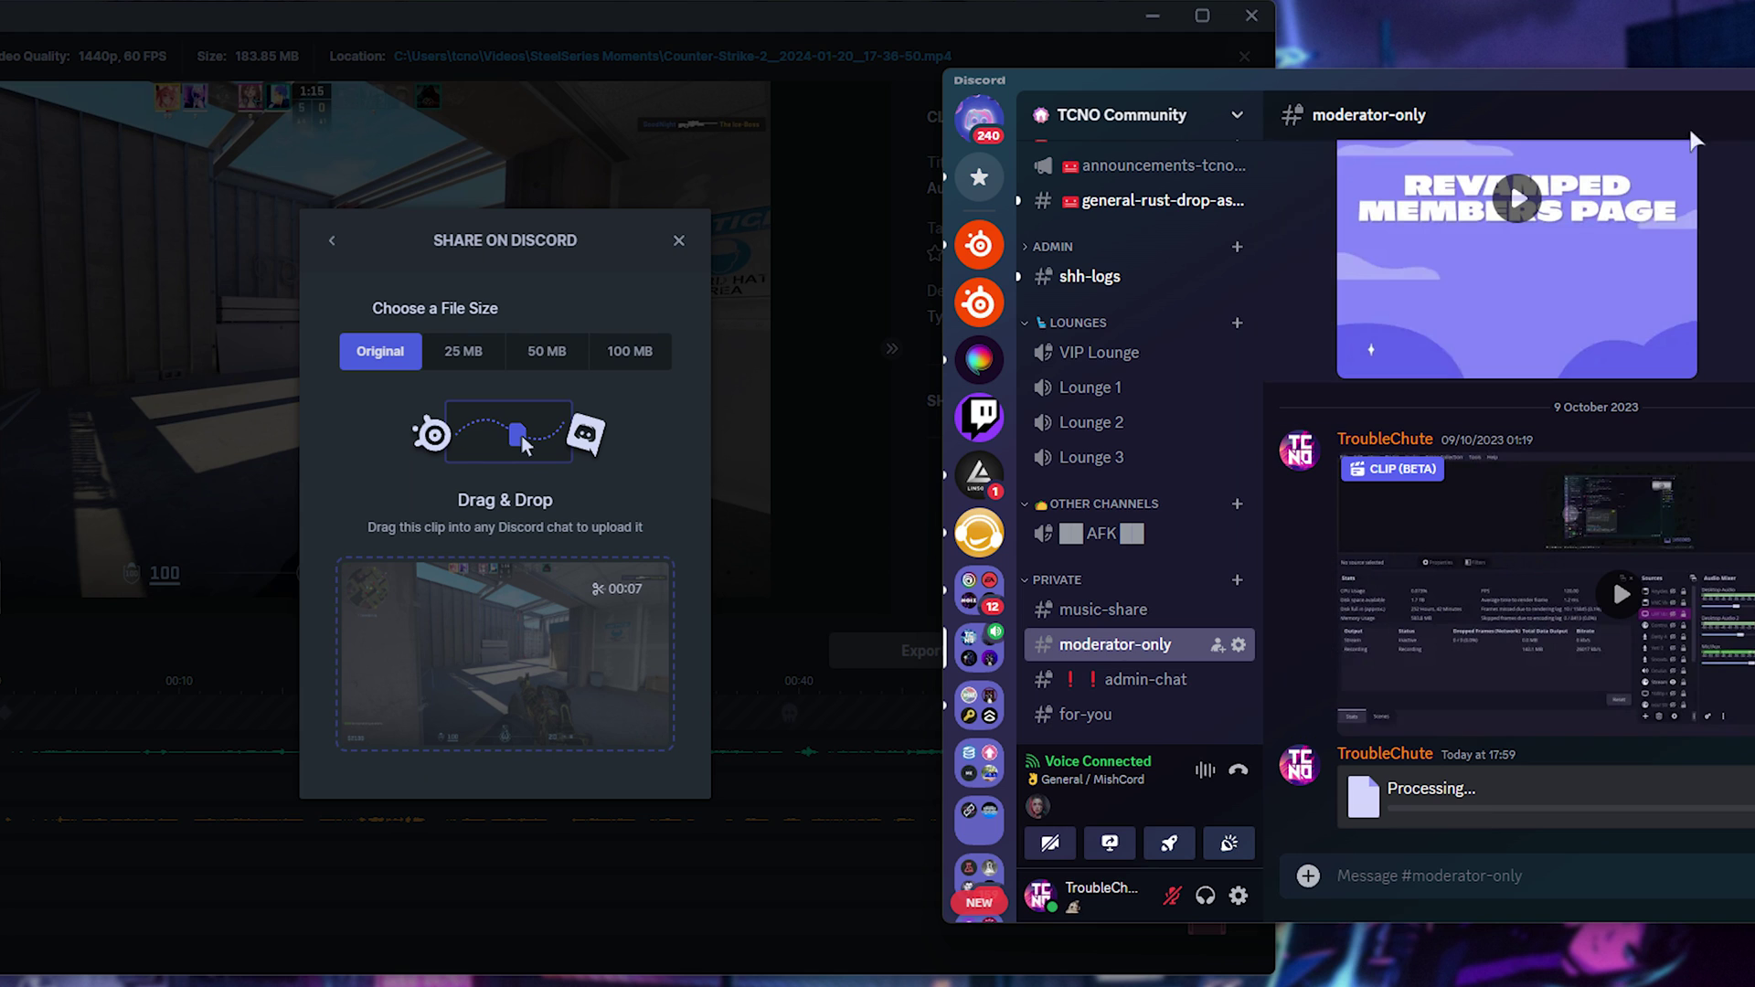
left_click_drag(1565, 85, 507, 85)
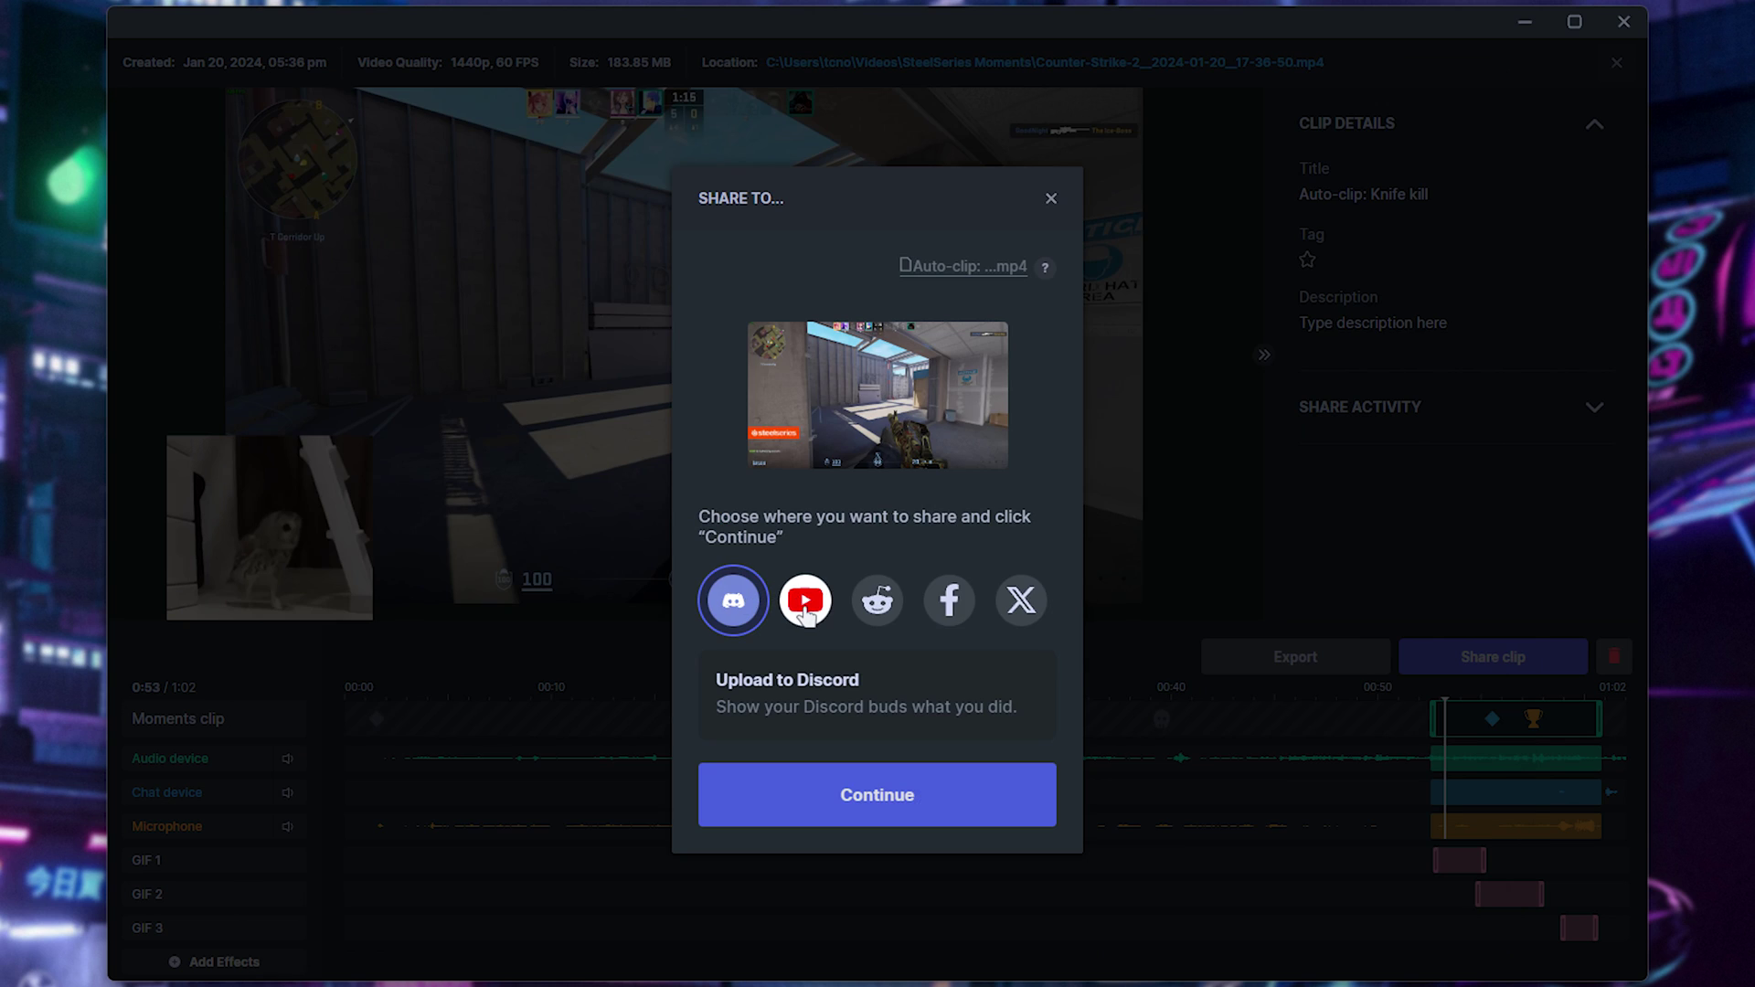
Step: Try sharing to X and YouTube, then dismiss the YouTube account-linking prompt
left_click(805, 592)
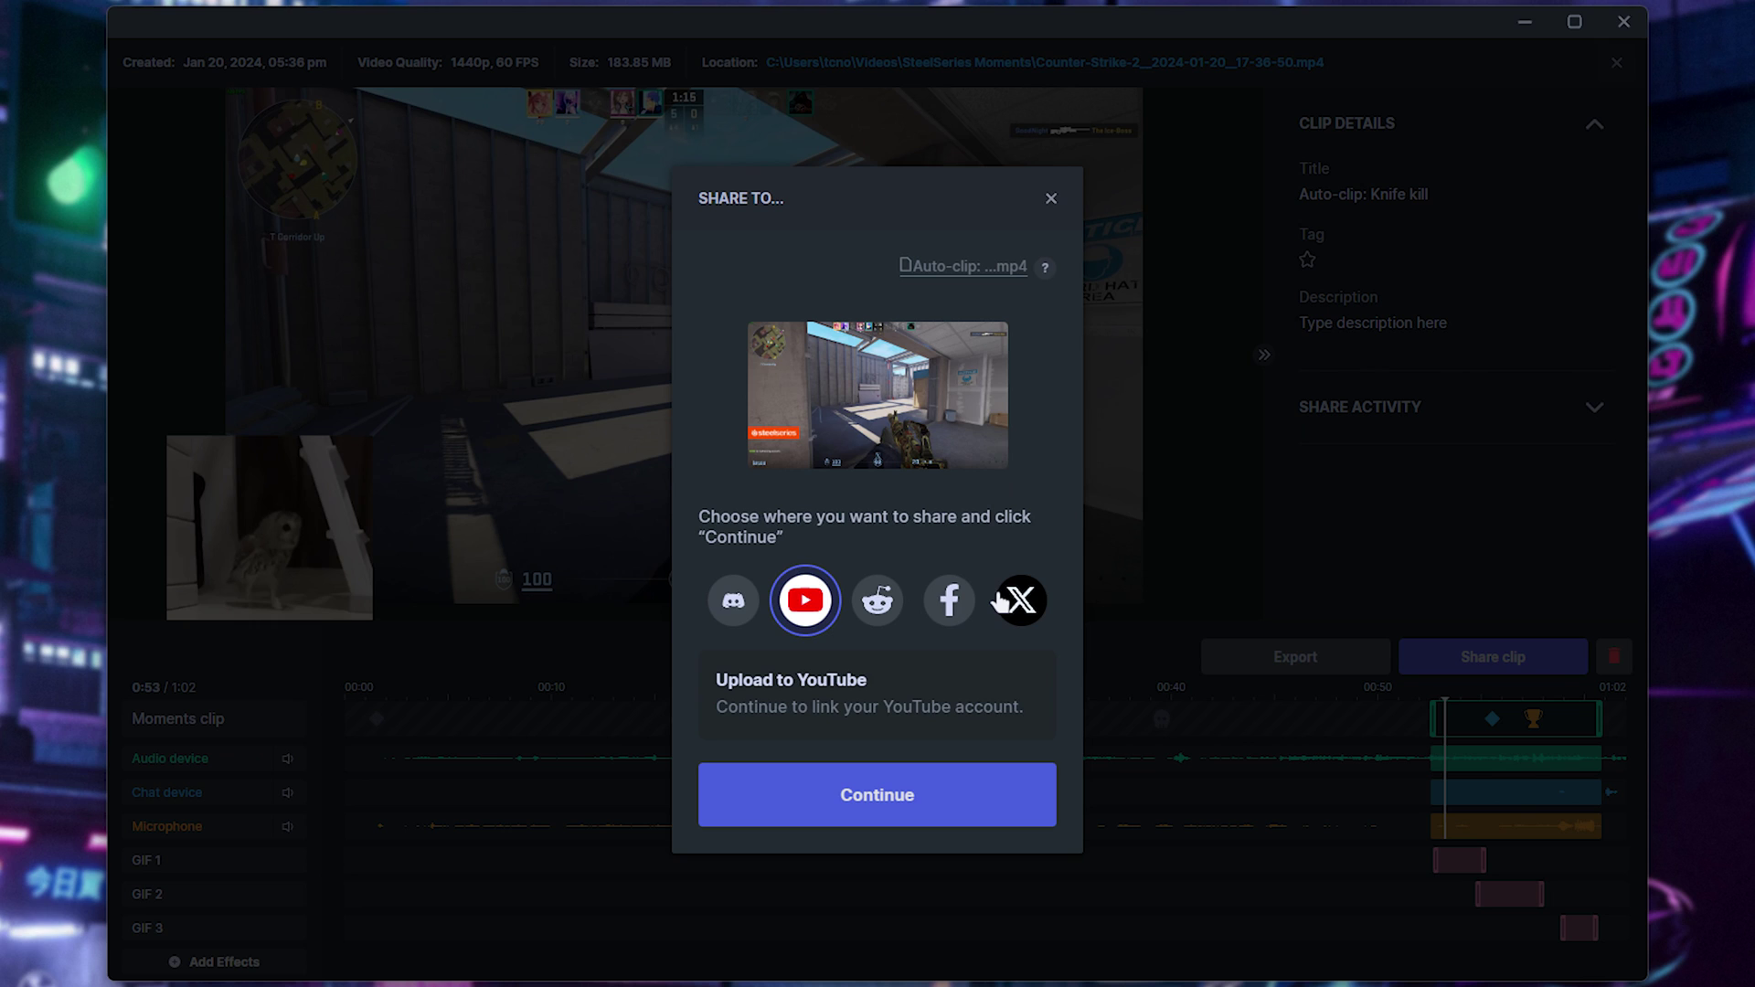
left_click(1013, 595)
left_click(914, 797)
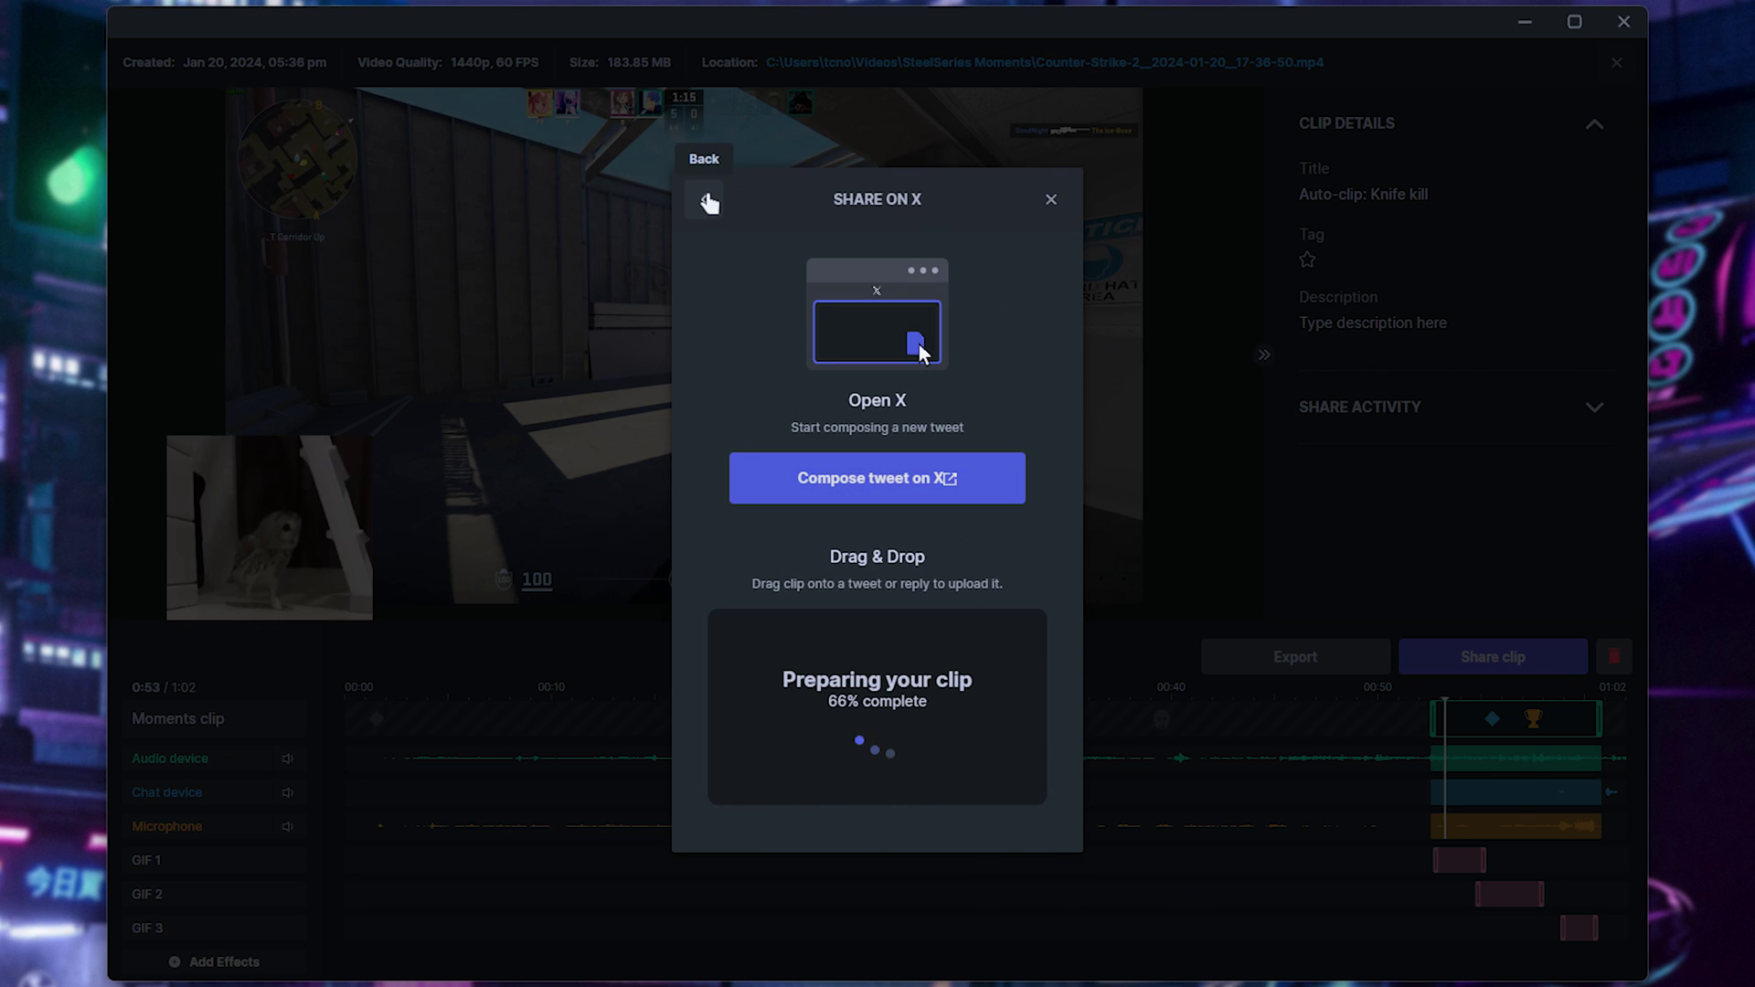
left_click(704, 200)
left_click(805, 599)
left_click(870, 795)
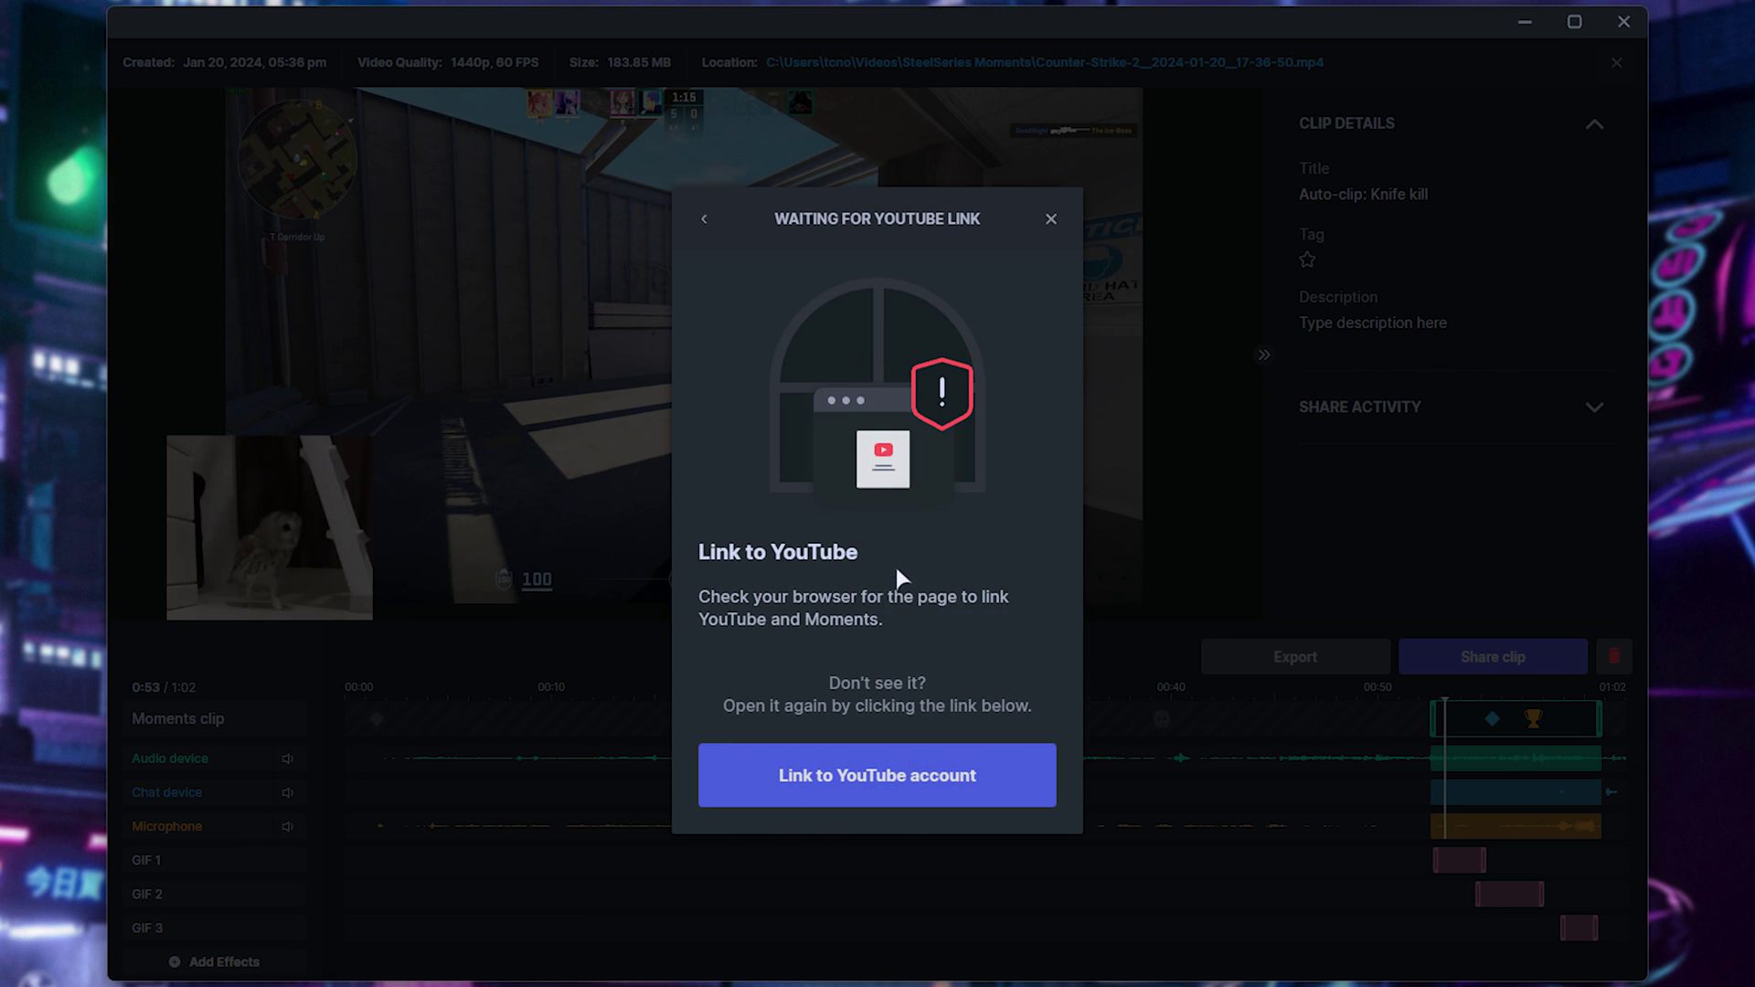
left_click(1292, 631)
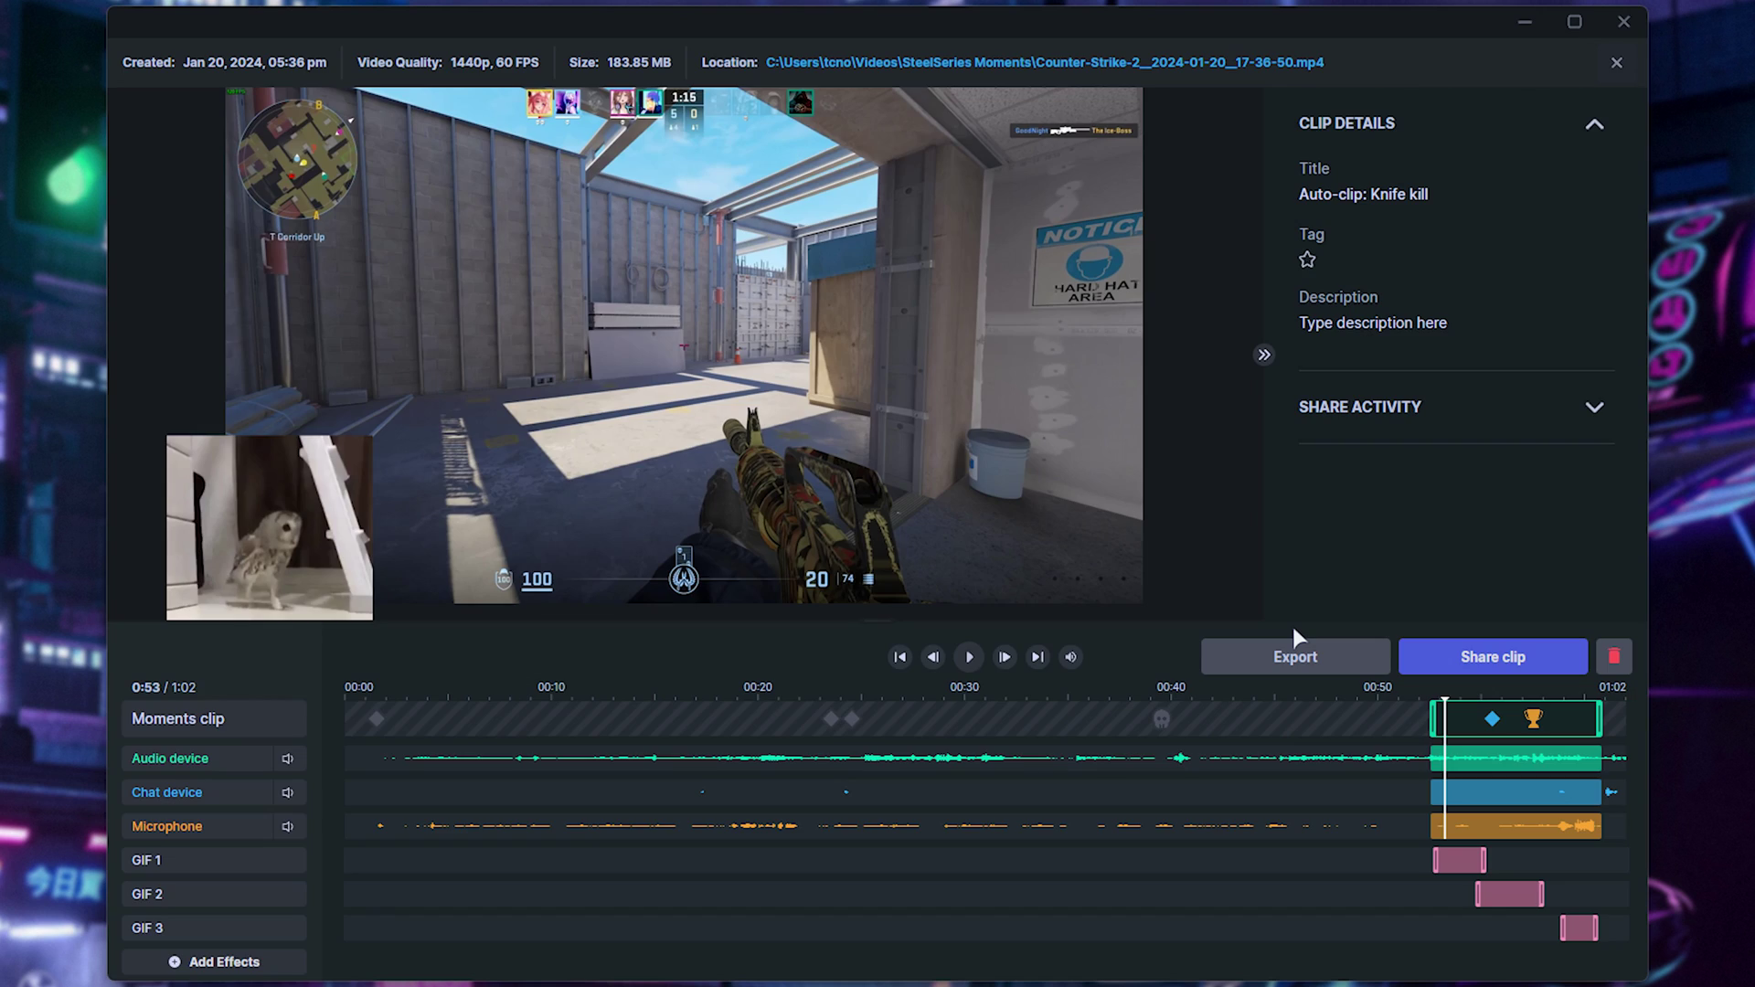
Step: Expand and collapse the clip's Share Activity details, then bring up the export size options
left_click(1429, 409)
left_click(1428, 408)
left_click(1294, 660)
Step: Export the knife clip at 50 MB, saving it in Videos as Auto-clipKnifekill.mp4
left_click(937, 468)
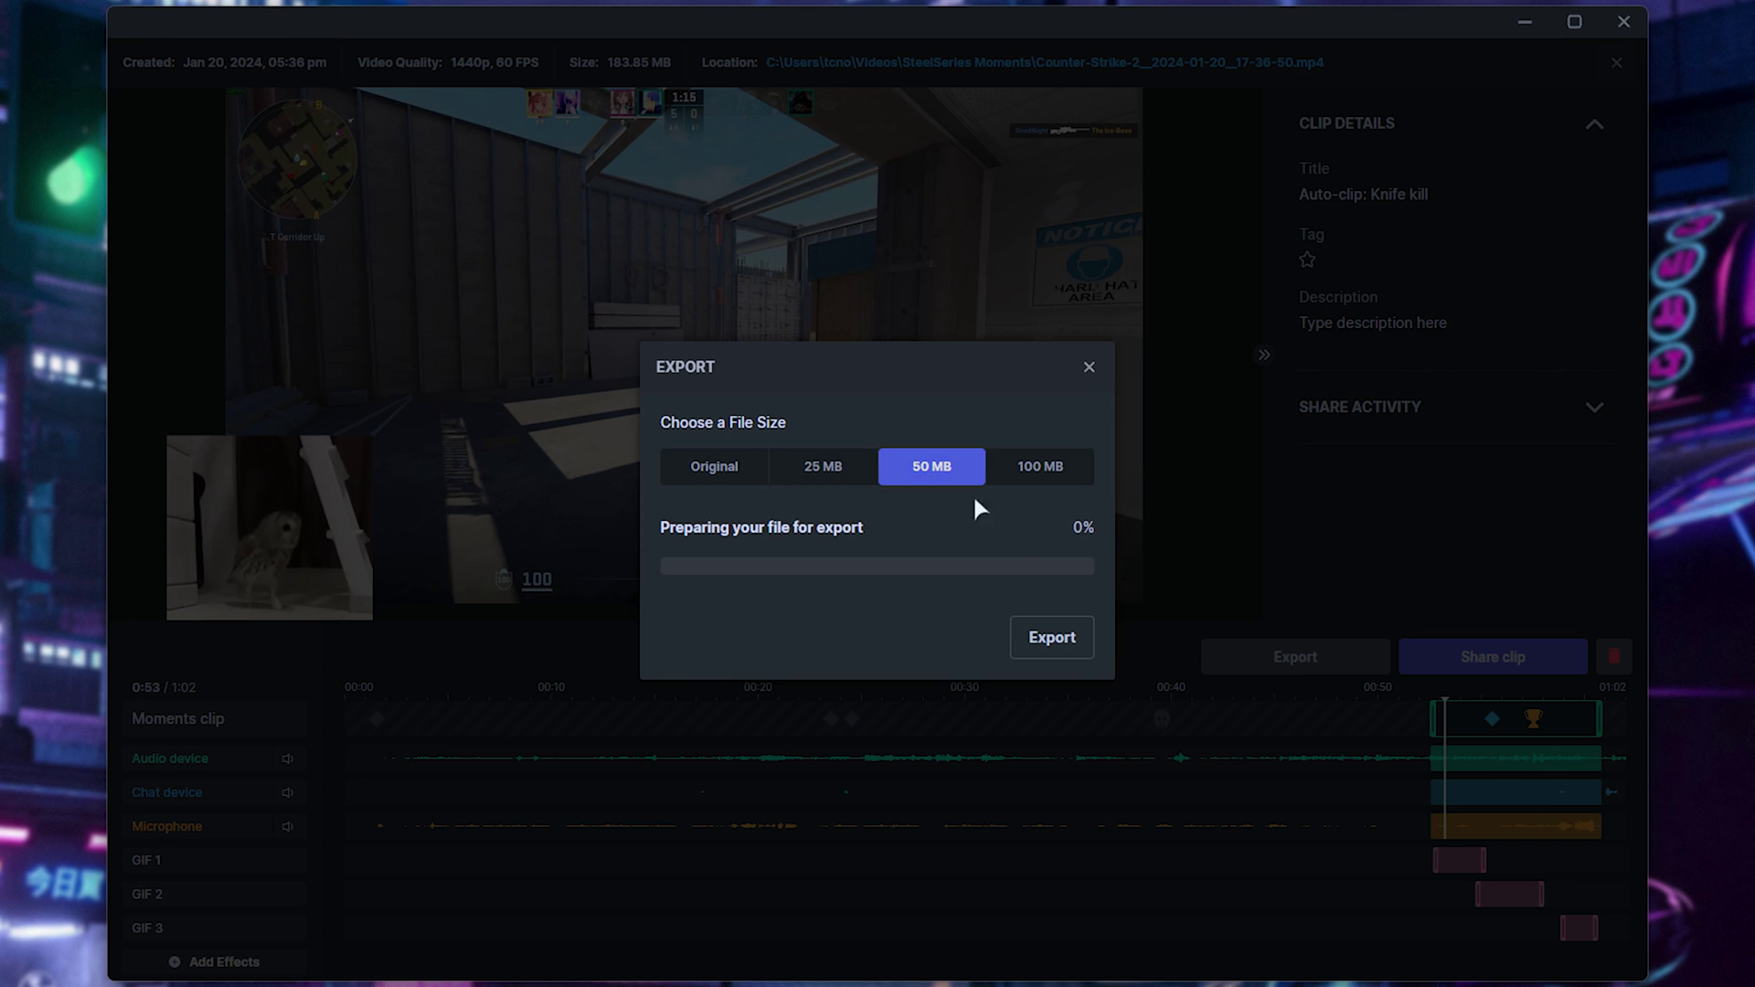
left_click(1075, 650)
key("Return")
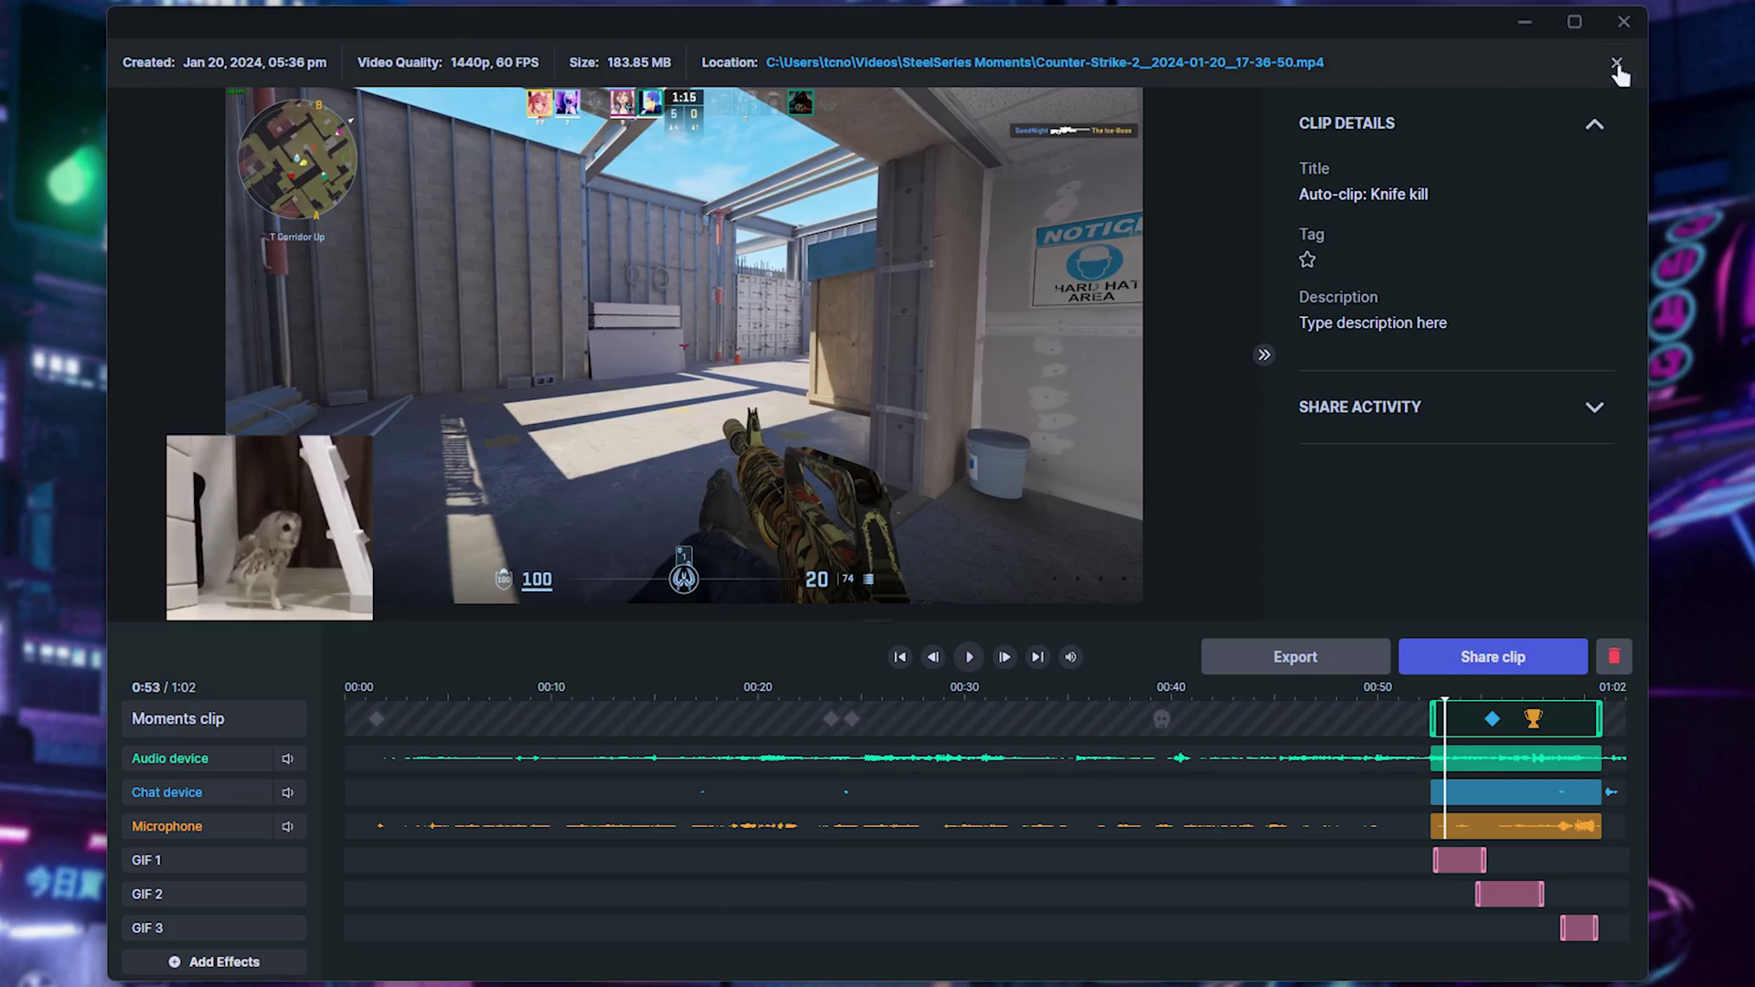
left_click(1616, 63)
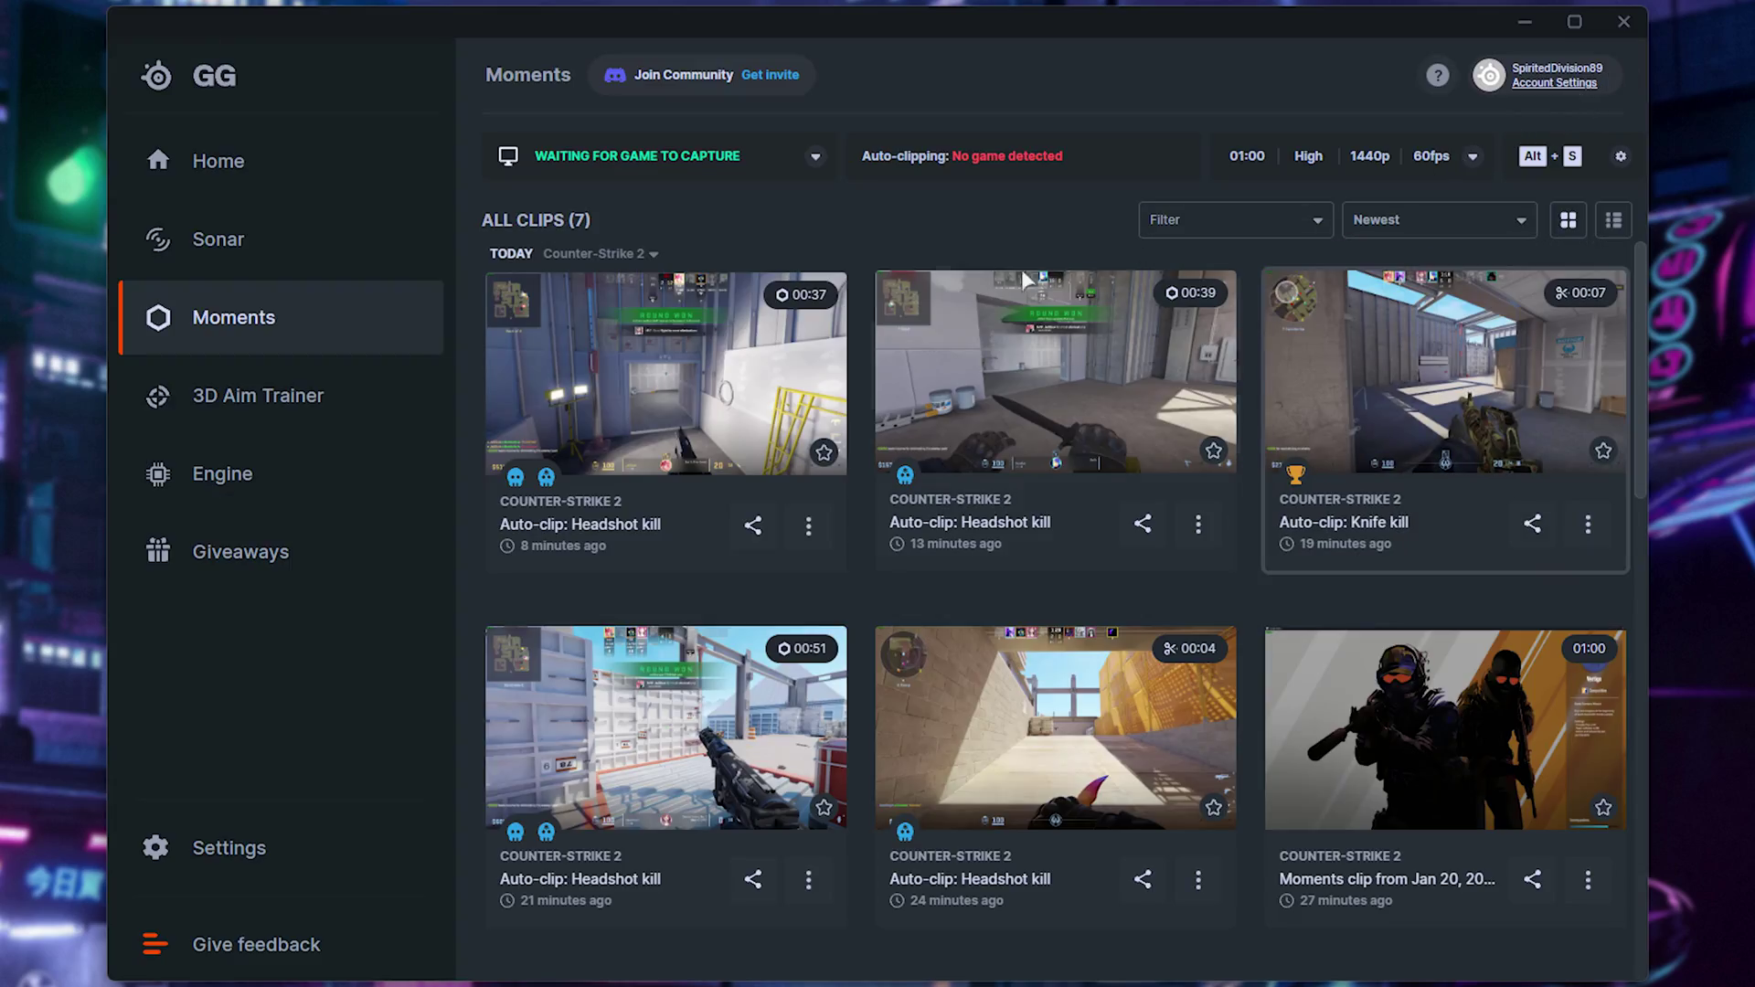
left_click(1457, 374)
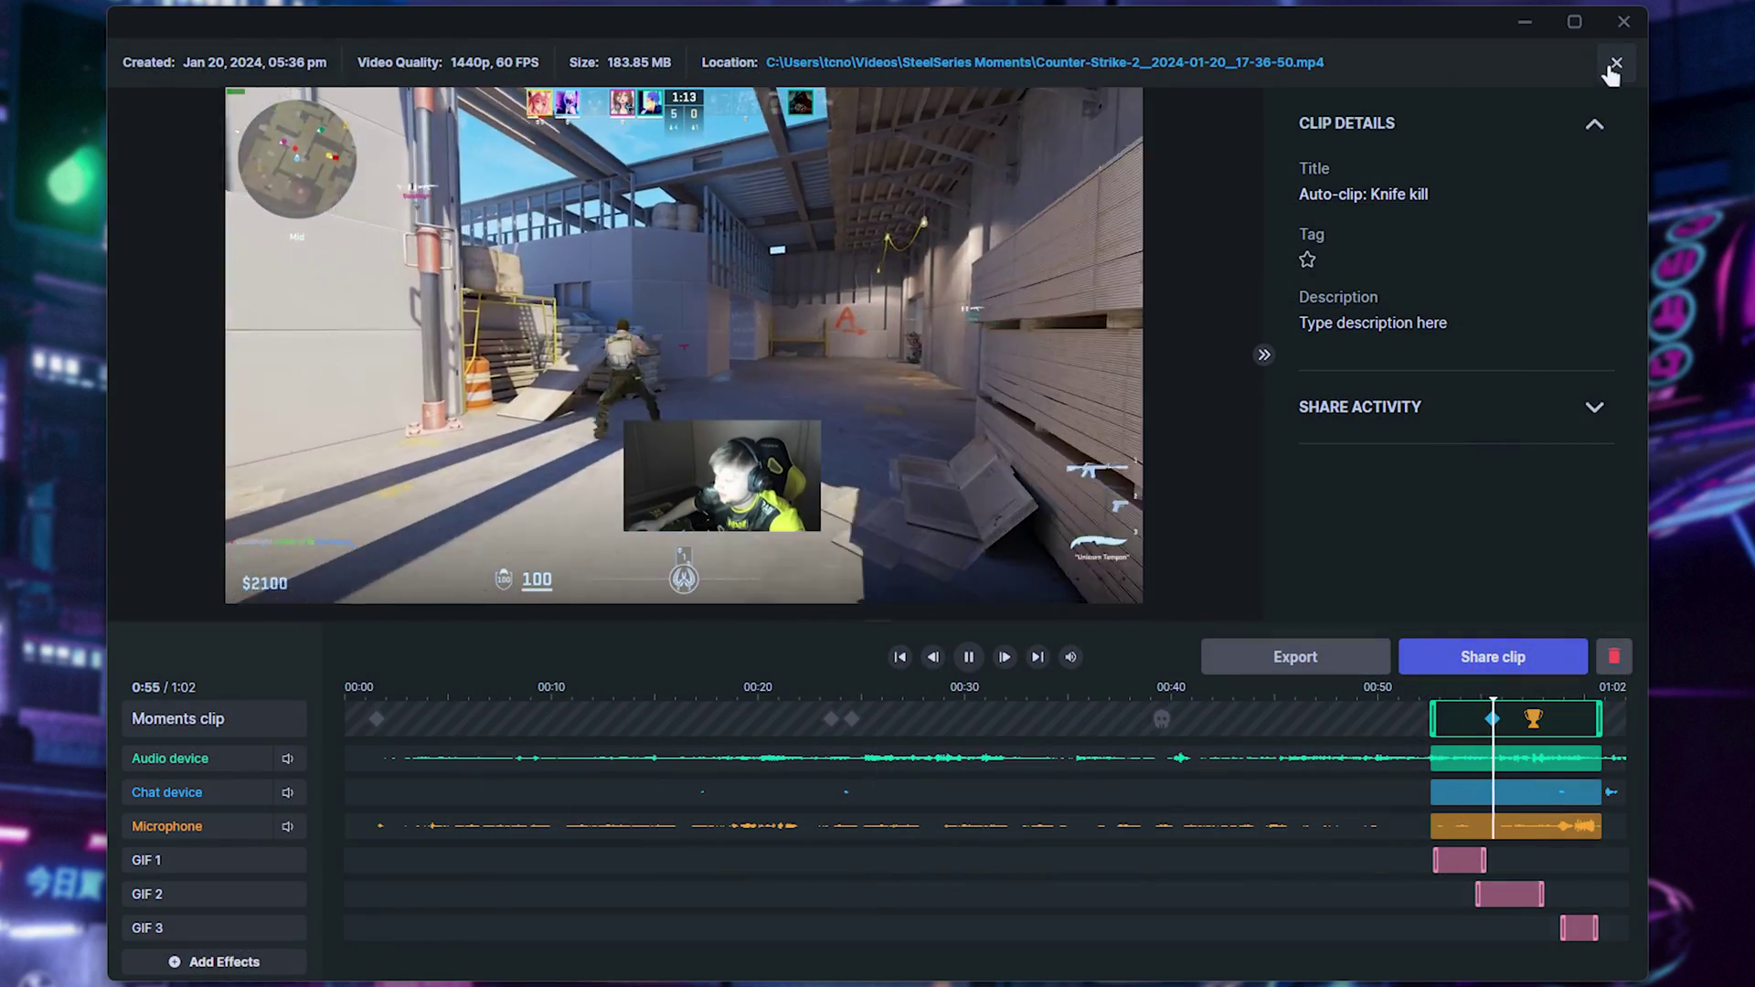
left_click(1612, 62)
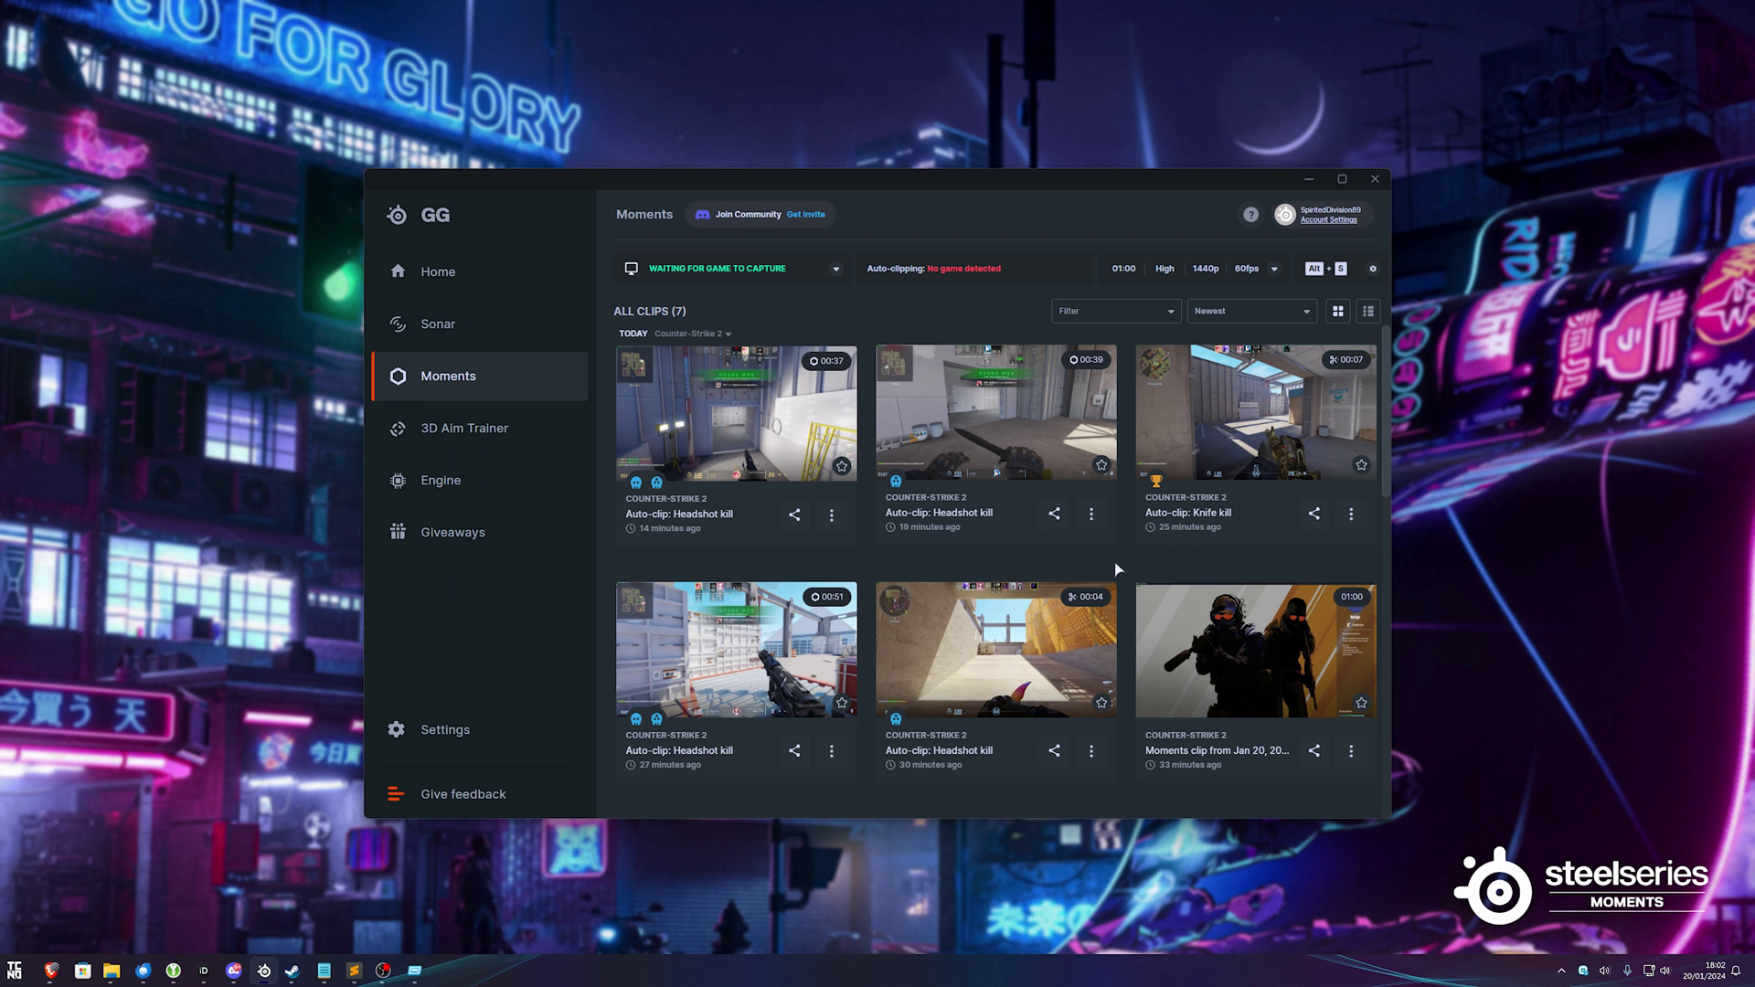
Step: Minimise the SteelSeries GG window to reveal the desktop
left_click(1309, 179)
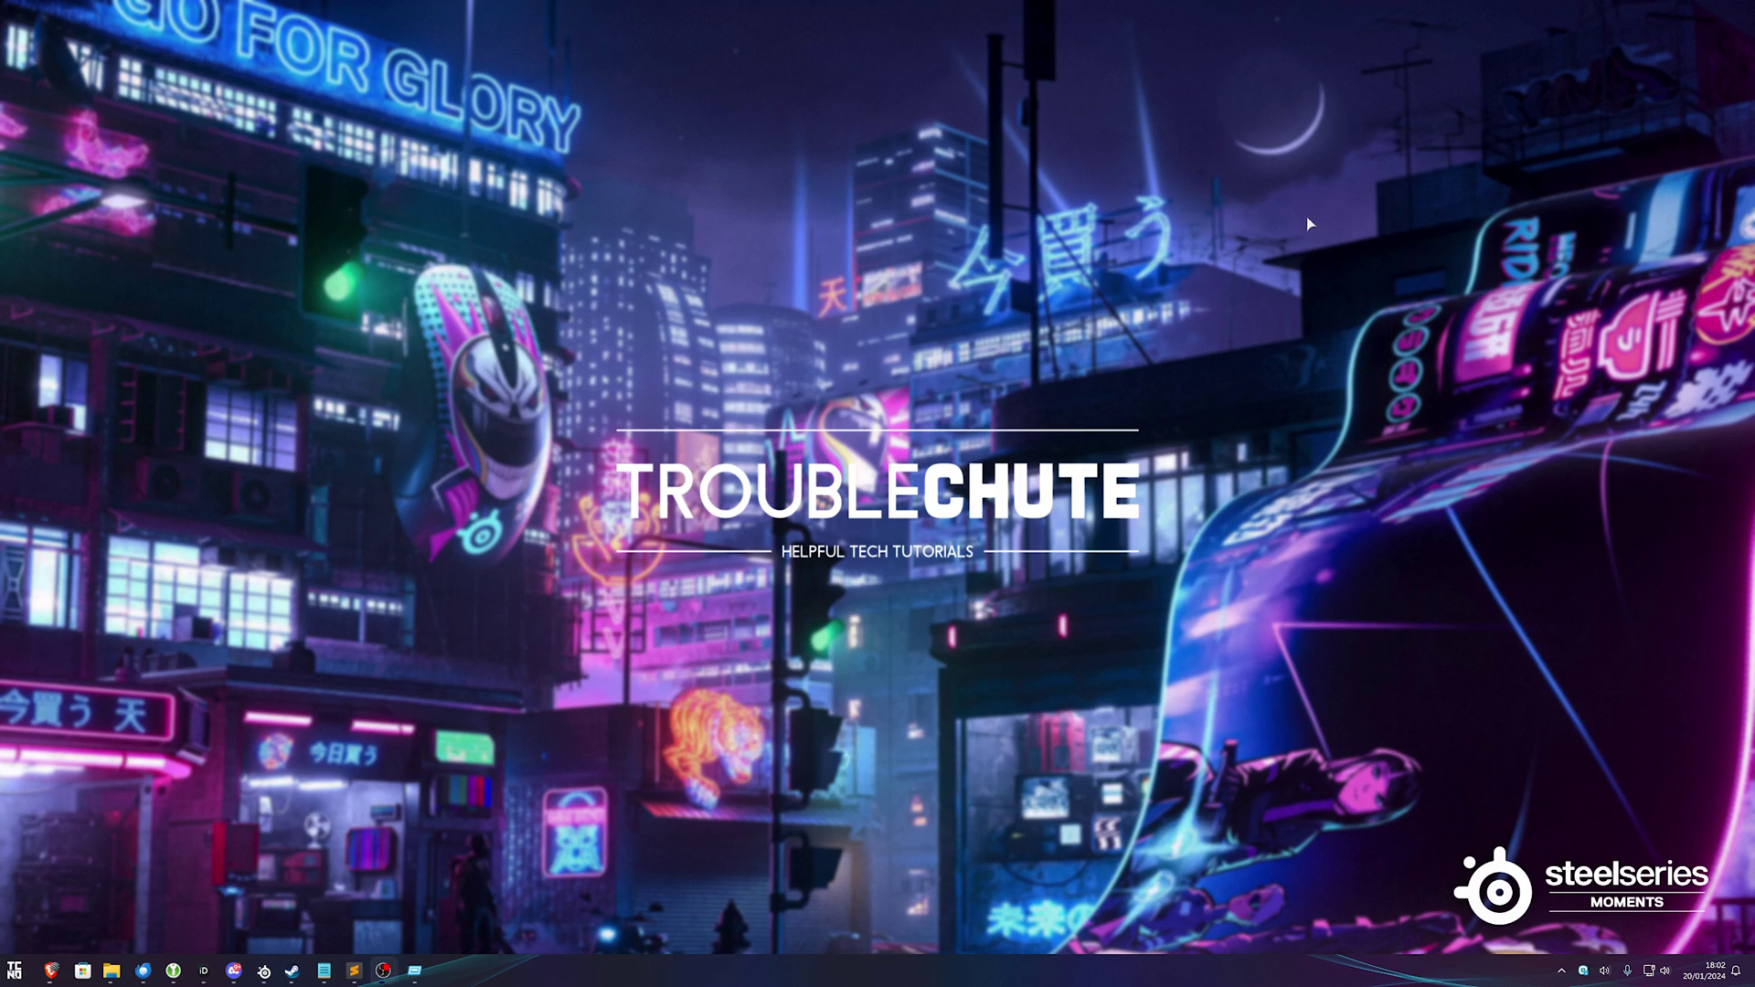